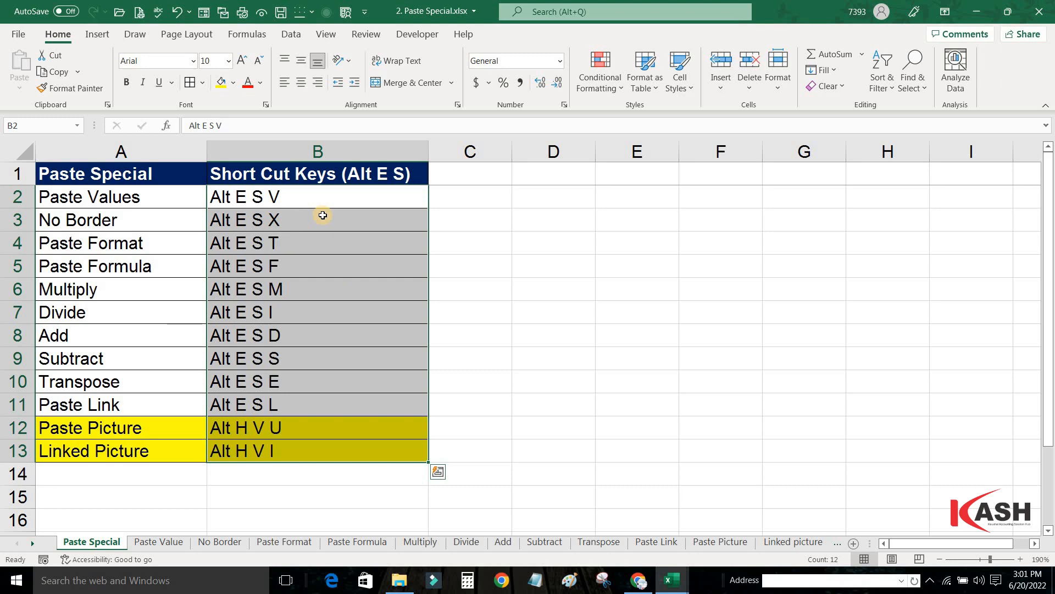
Review the Paste Special shortcut list in B2:B11 and open the Paste Value sheet.
click(325, 196)
shift+click(308, 403)
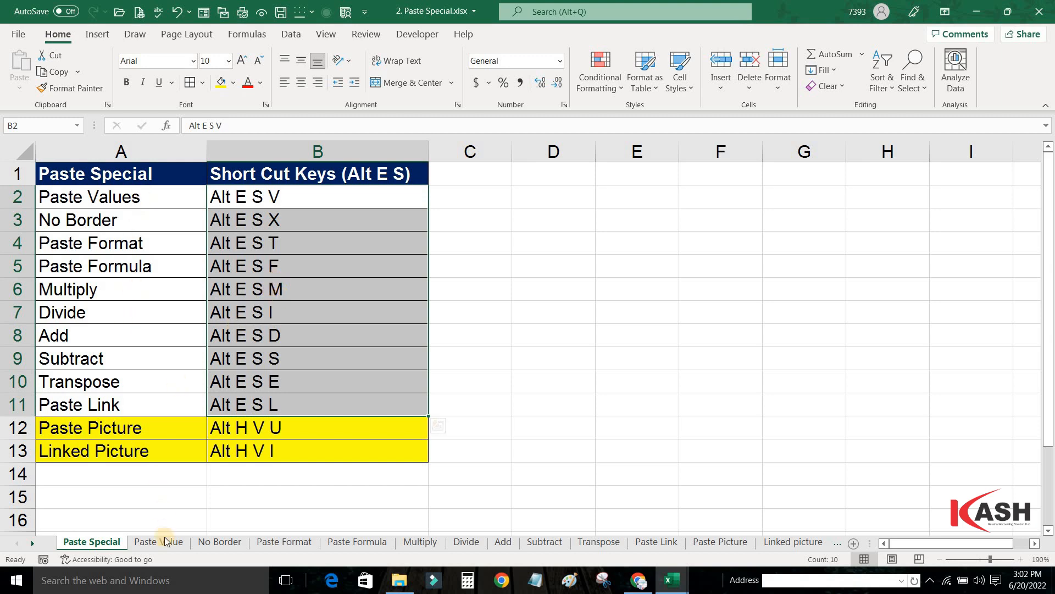
click(147, 542)
click(233, 544)
click(276, 549)
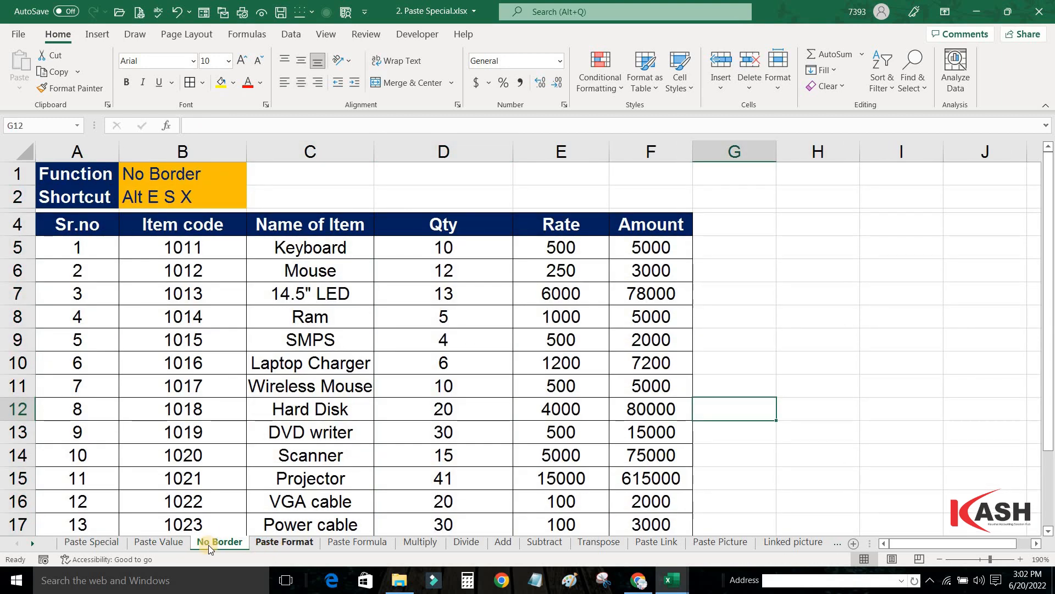
click(179, 542)
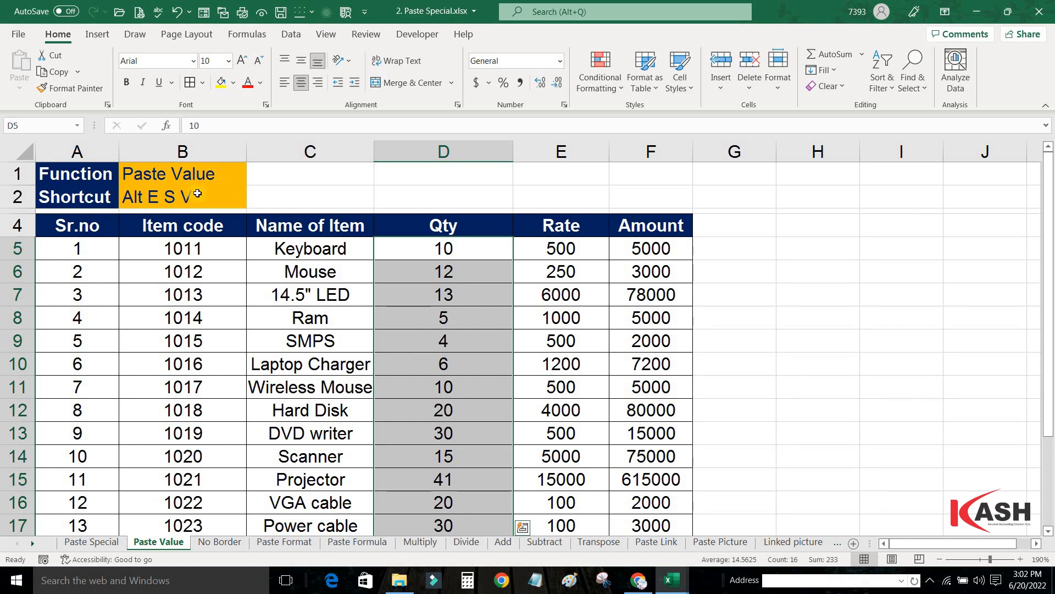
click(165, 179)
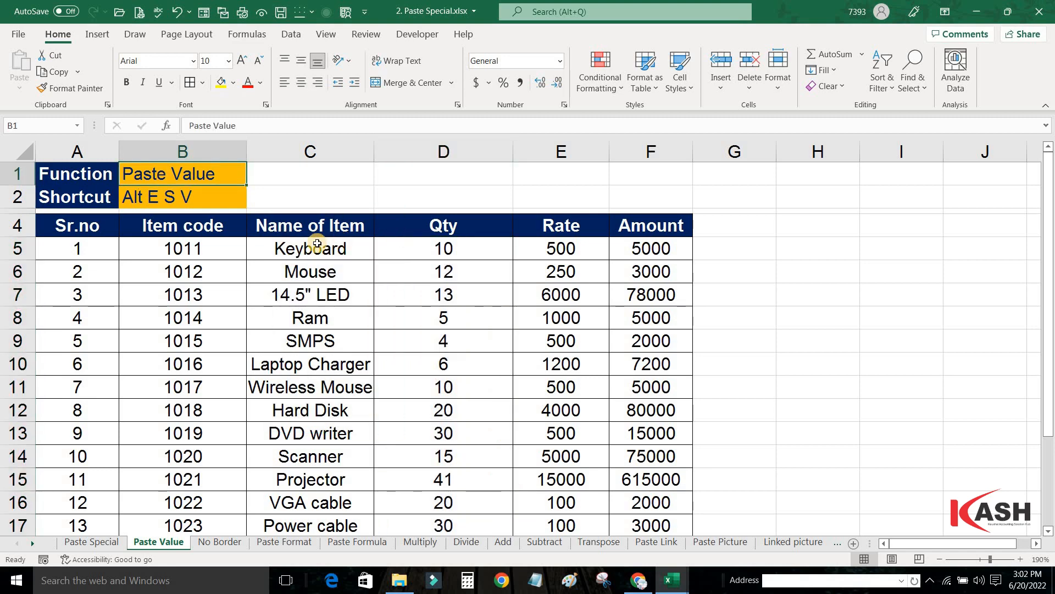
Format the Qty values in D5:D20 as bold, italic and underlined, with yellow fill and red font.
drag(406, 247, 443, 499)
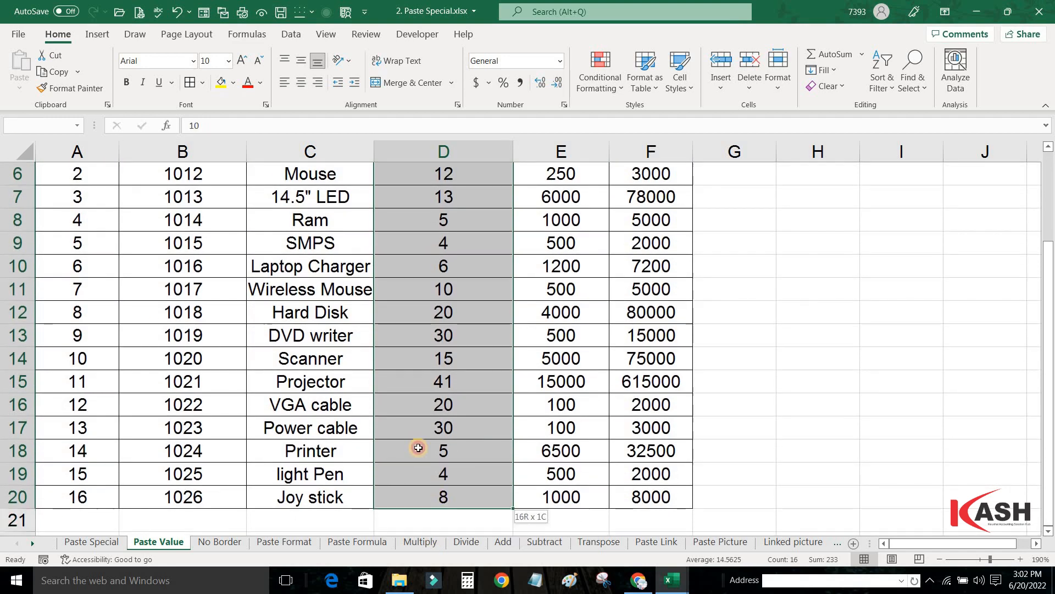
scroll(417, 442, up, 2)
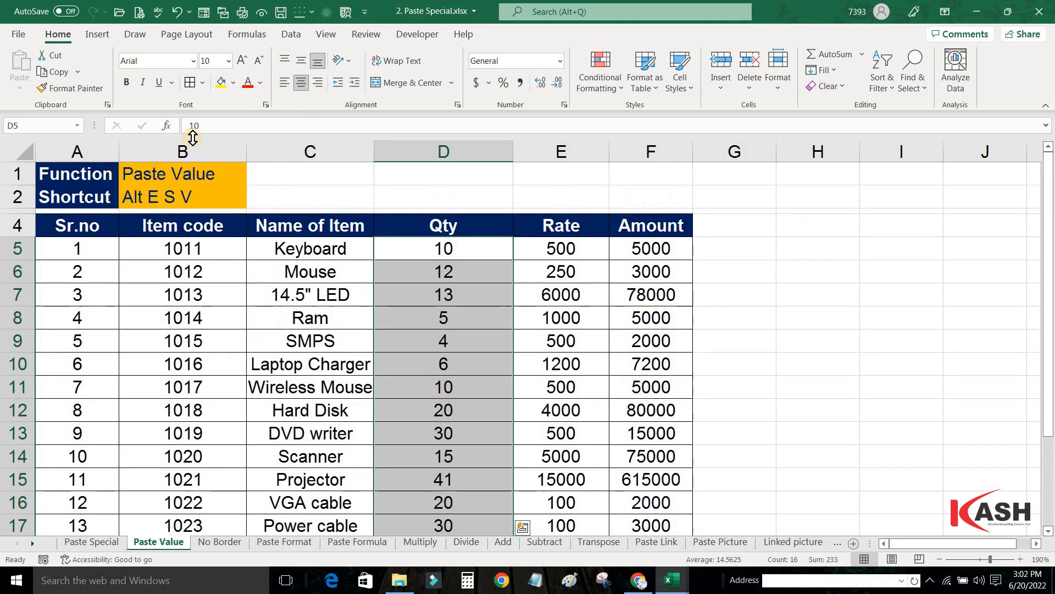
click(129, 84)
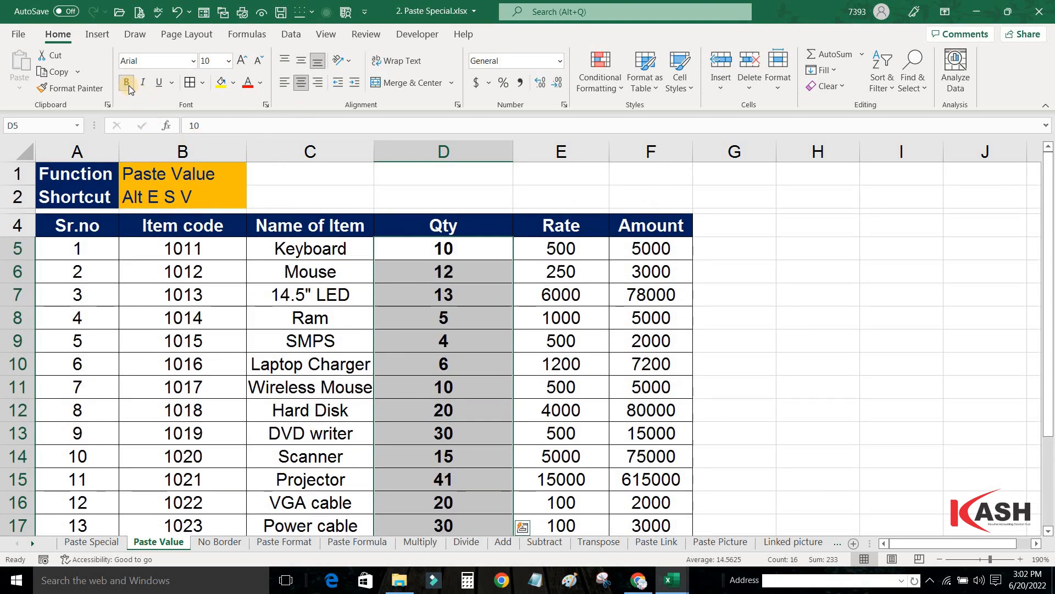
click(142, 82)
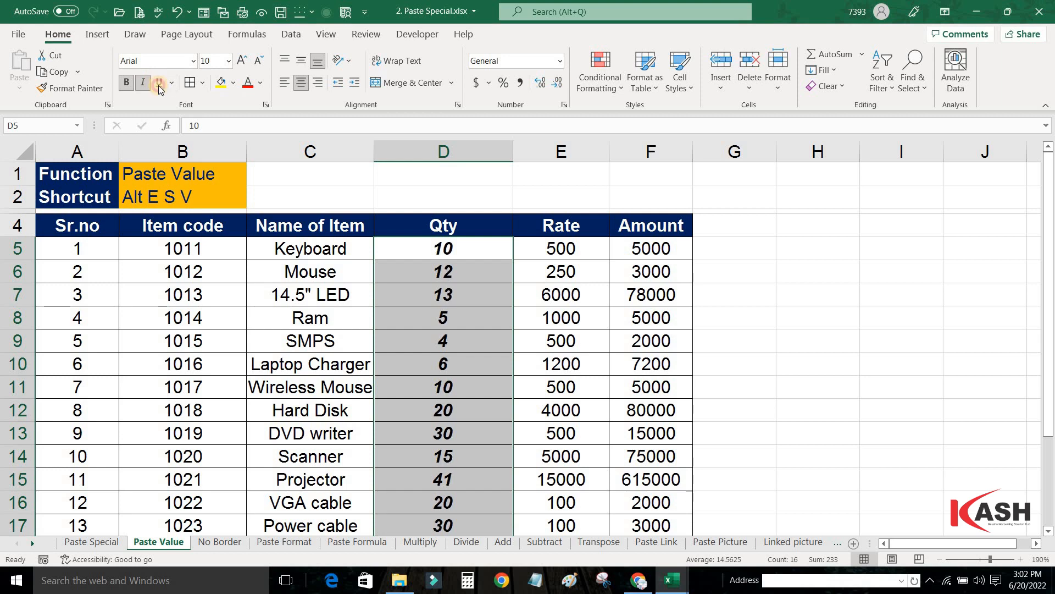
click(159, 86)
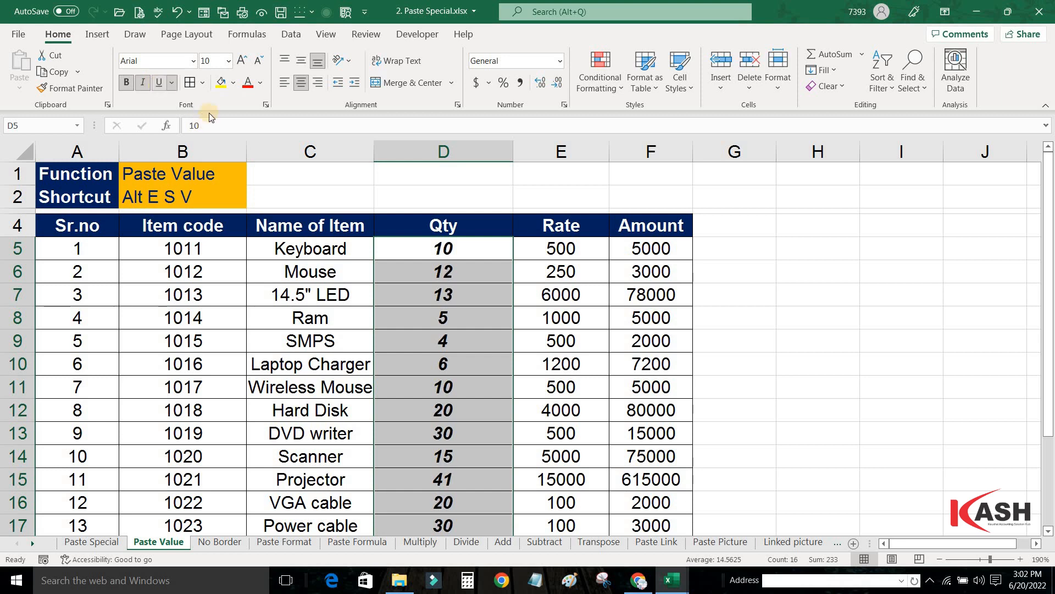
click(223, 83)
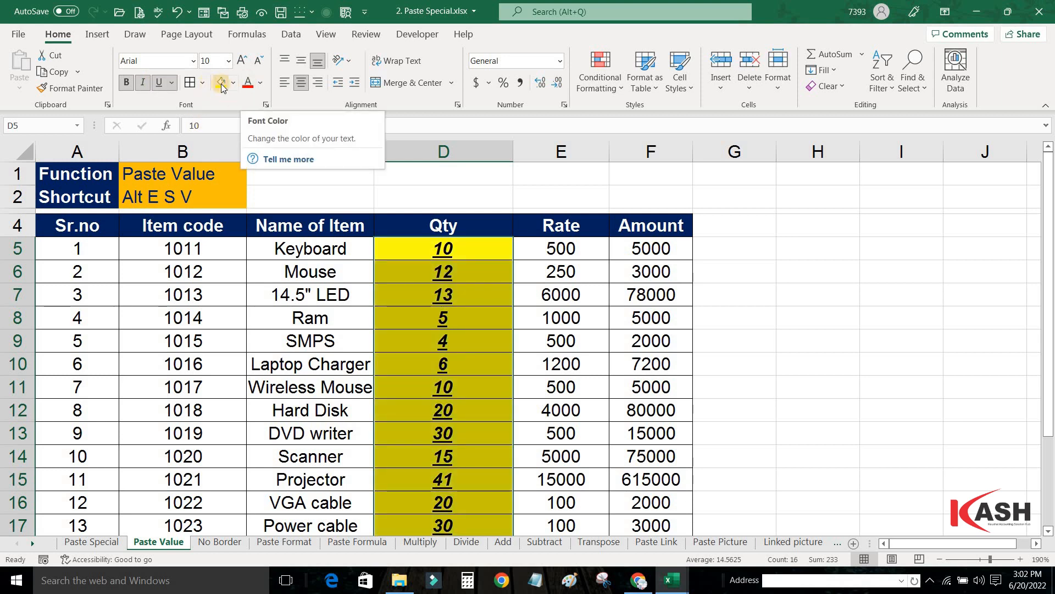
click(248, 83)
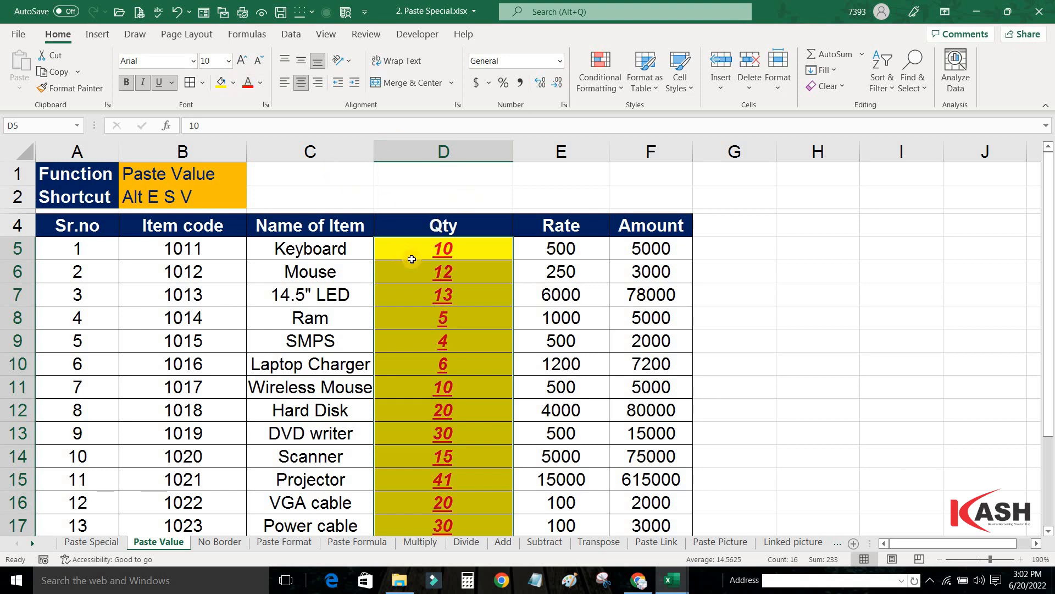
Copy the formatted Qty values D5:D20 and paste them with full formatting starting at G5.
key(ctrl+c)
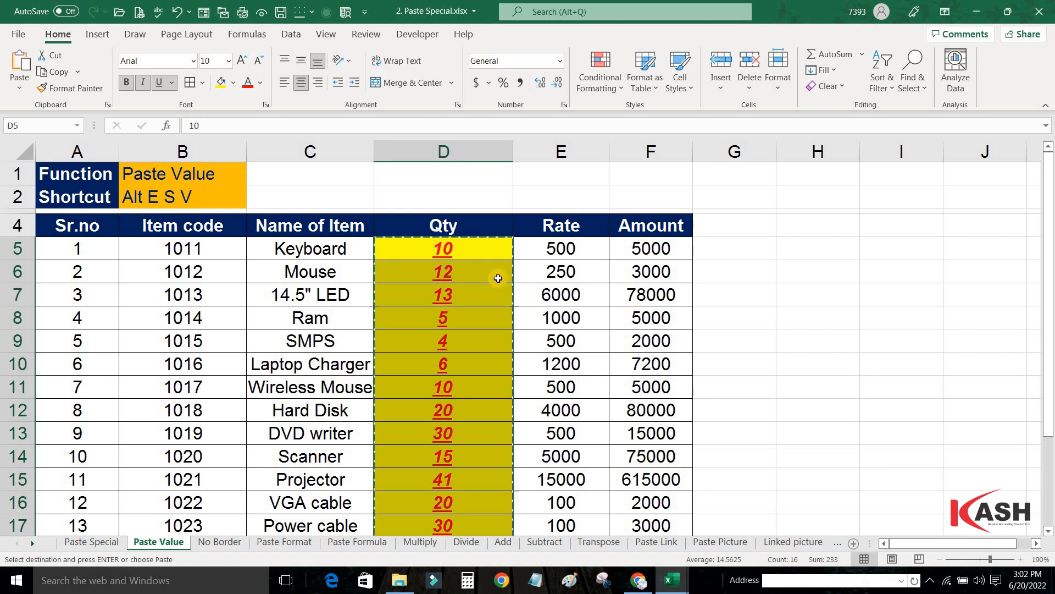
click(740, 250)
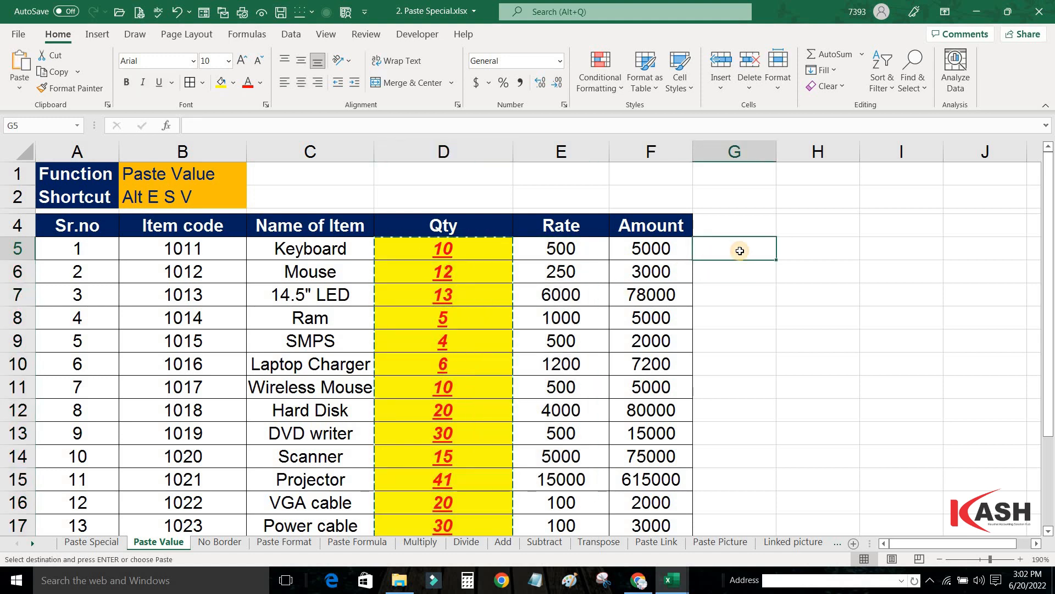
click(15, 75)
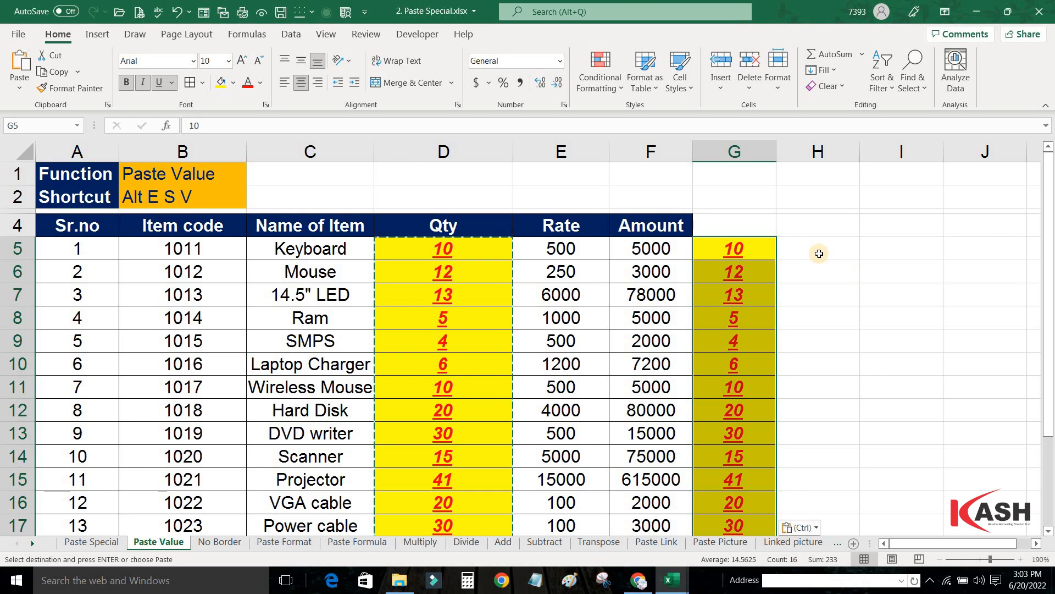
Paste only the values of the copied Qty range starting at H5 using Paste Special.
click(819, 253)
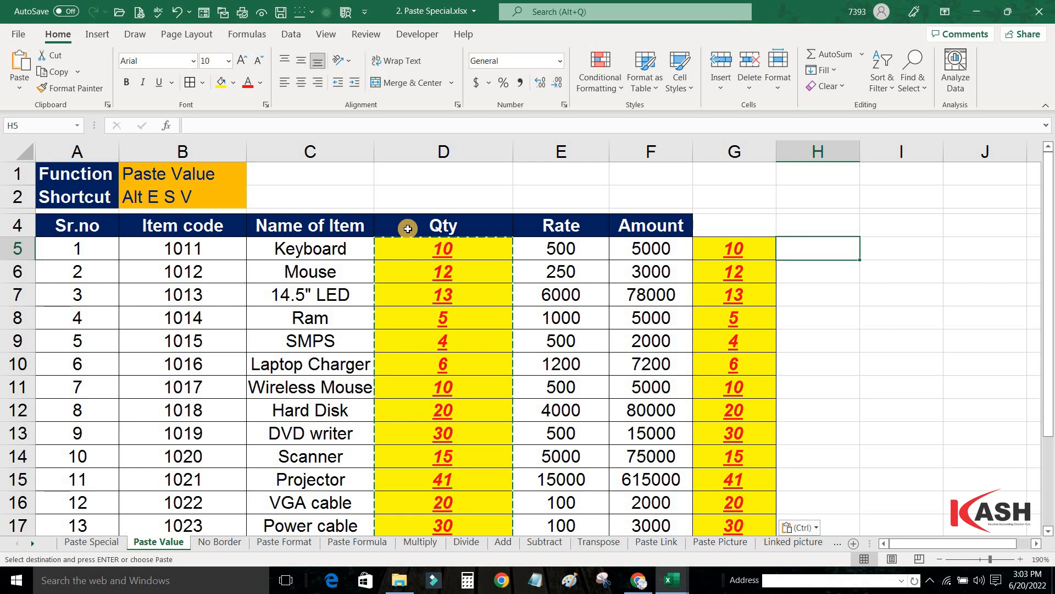
key(alt)
key(e)
key(s)
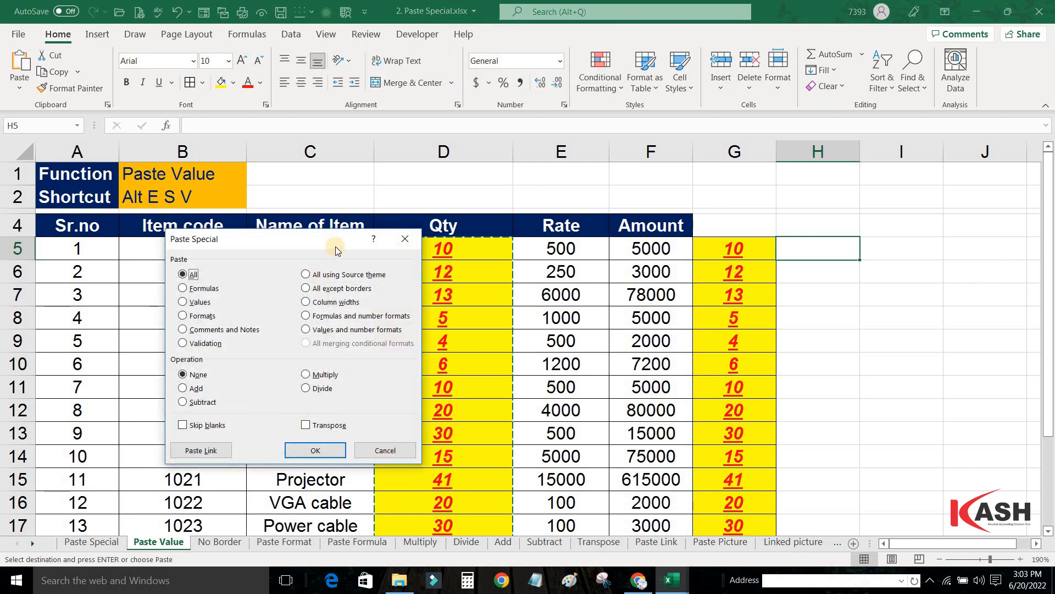
drag(408, 231, 463, 192)
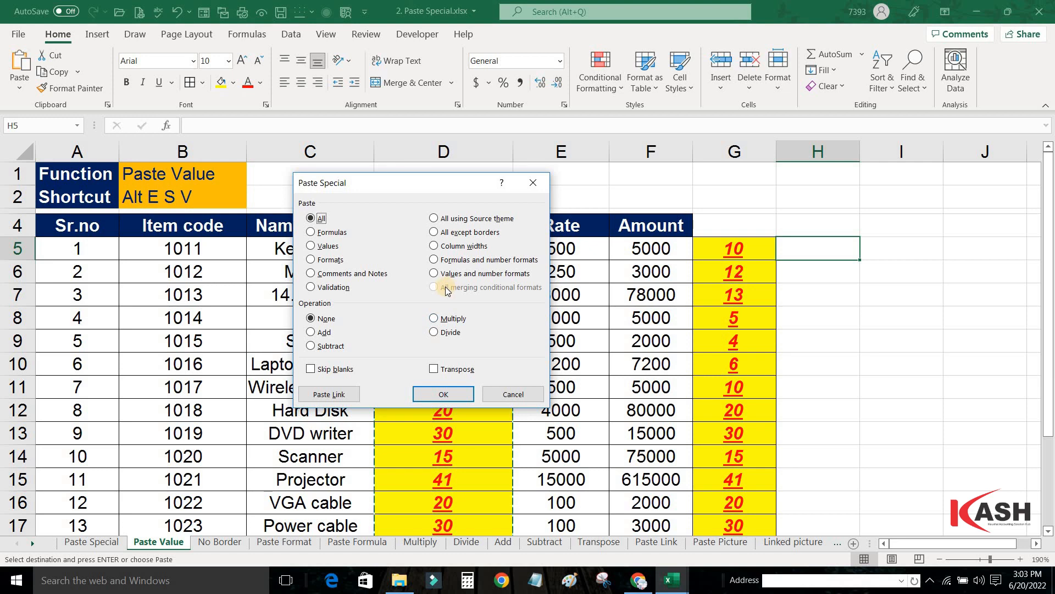
key(v)
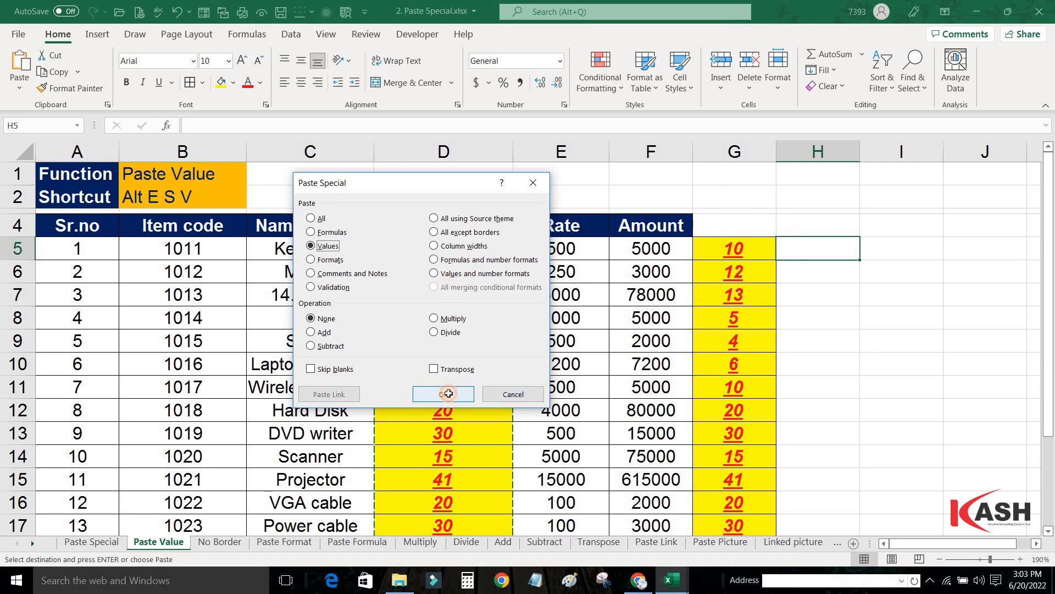
click(443, 394)
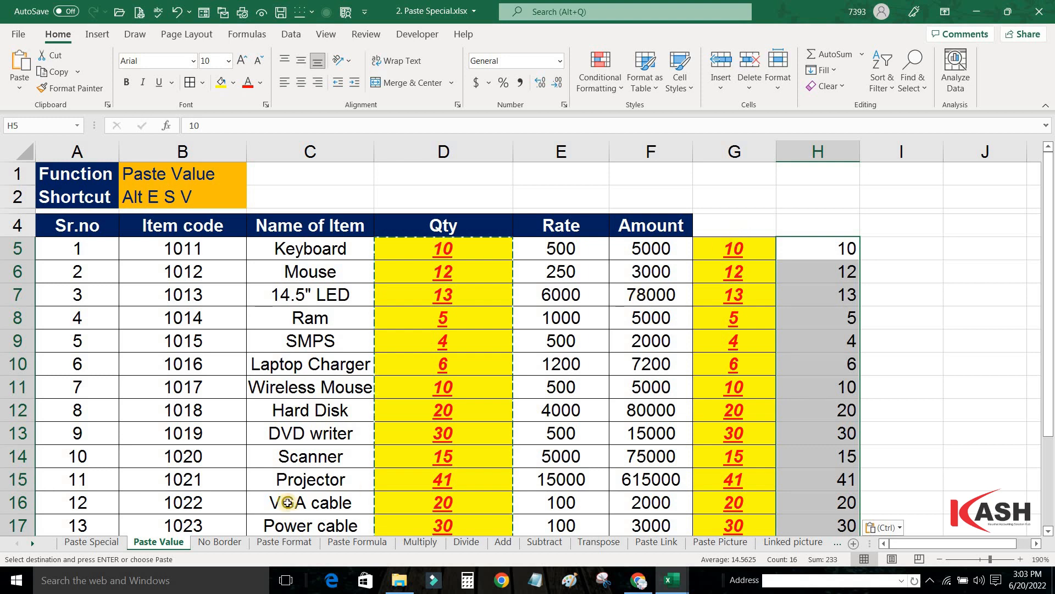
On the No Border sheet, copy A5:F20 and paste it at H5 with the All except borders option.
key(ctrl+Page_Down)
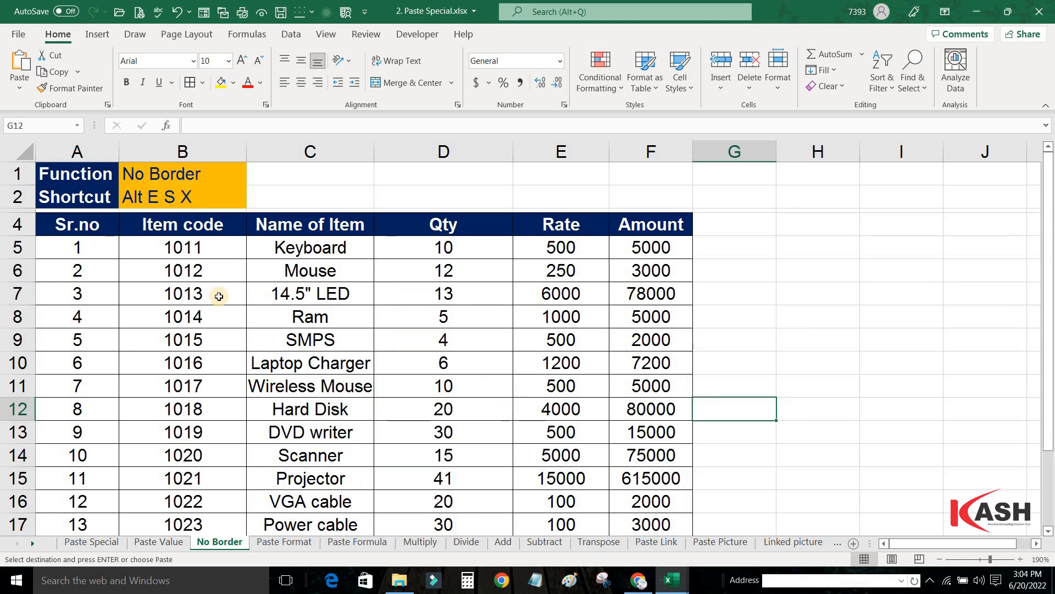
drag(71, 248, 657, 497)
drag(425, 237, 491, 315)
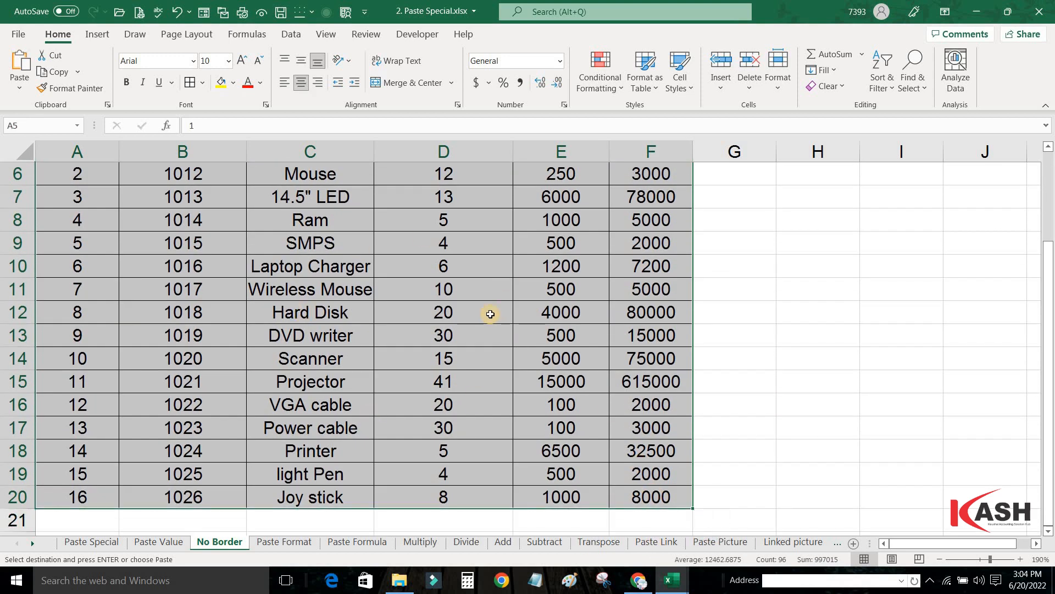
scroll(503, 344, up, 2)
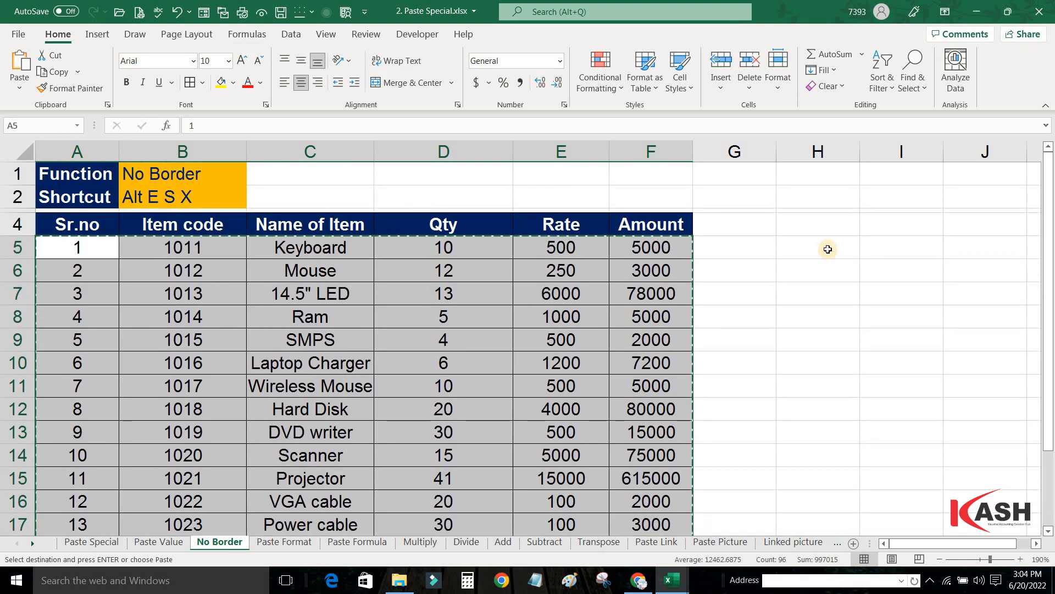
click(825, 249)
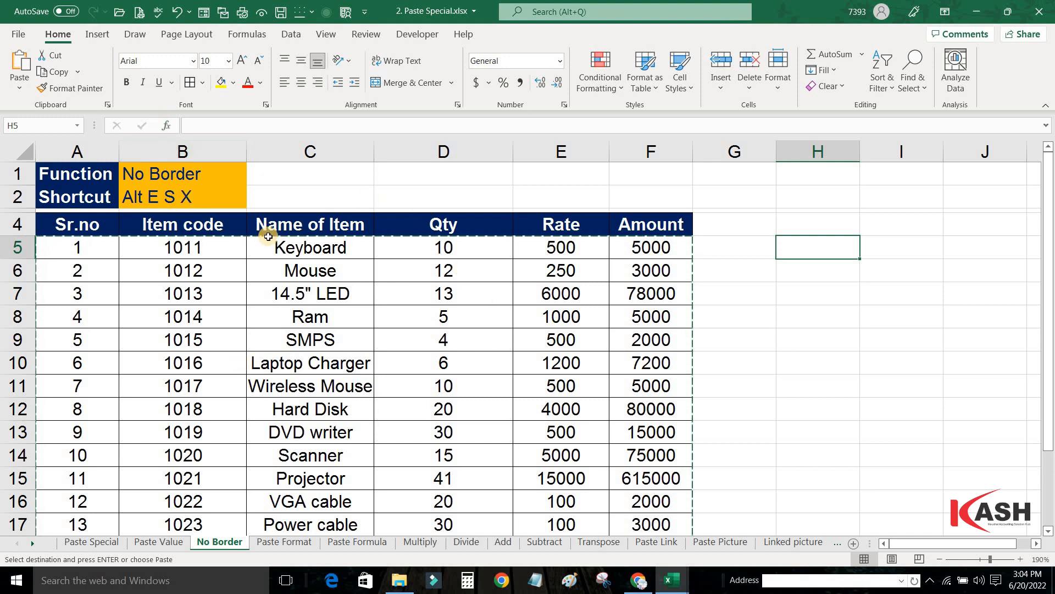
key(alt+e)
key(s)
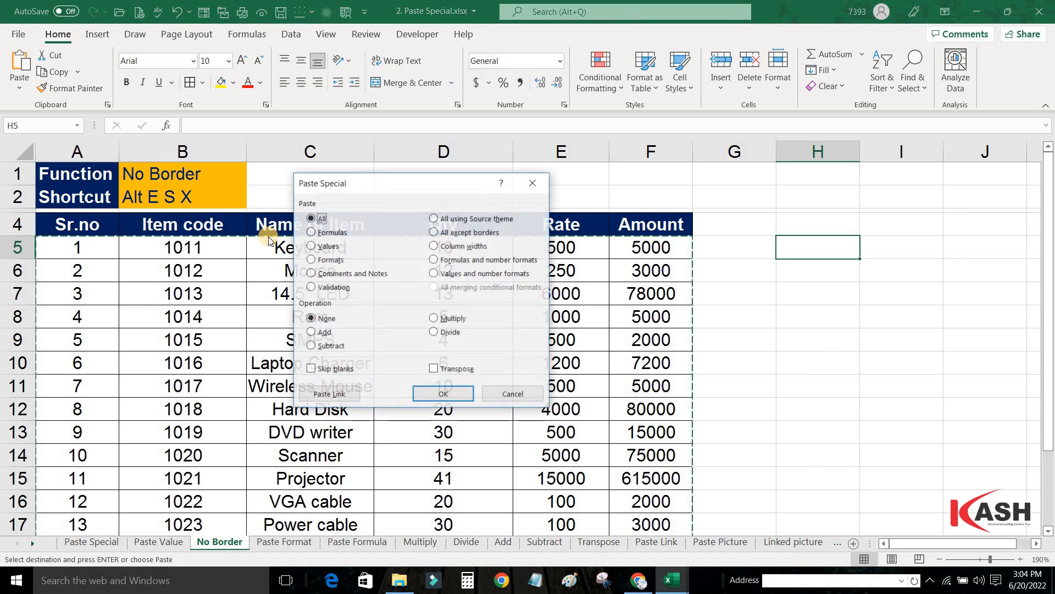
key(x)
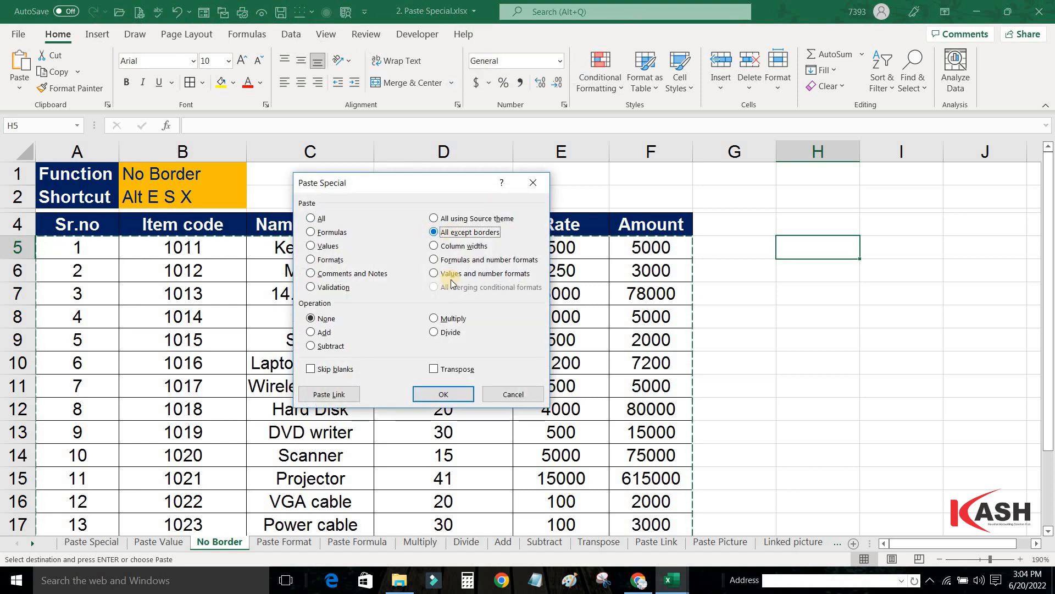
key(Return)
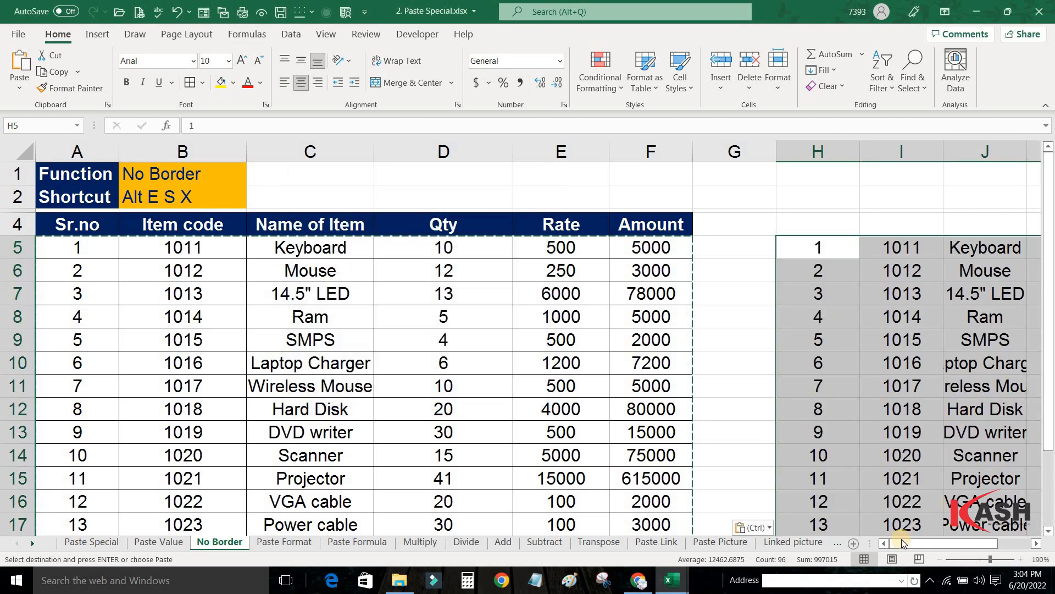
drag(917, 541, 940, 540)
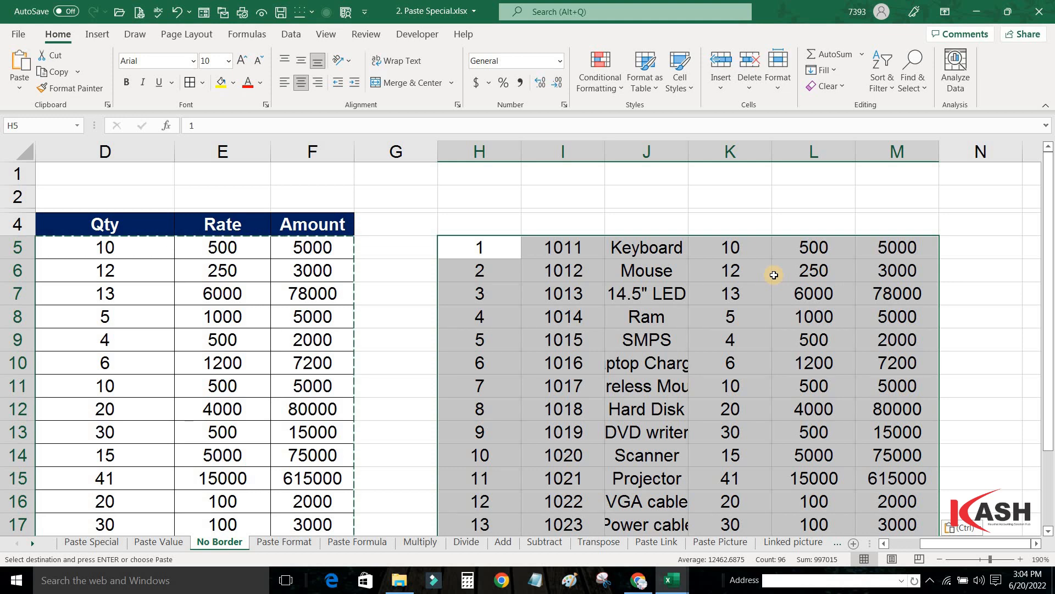
On the Paste Format sheet, make Qty cells D5:D9 bold, italic and underlined, with yellow fill and red font.
click(284, 542)
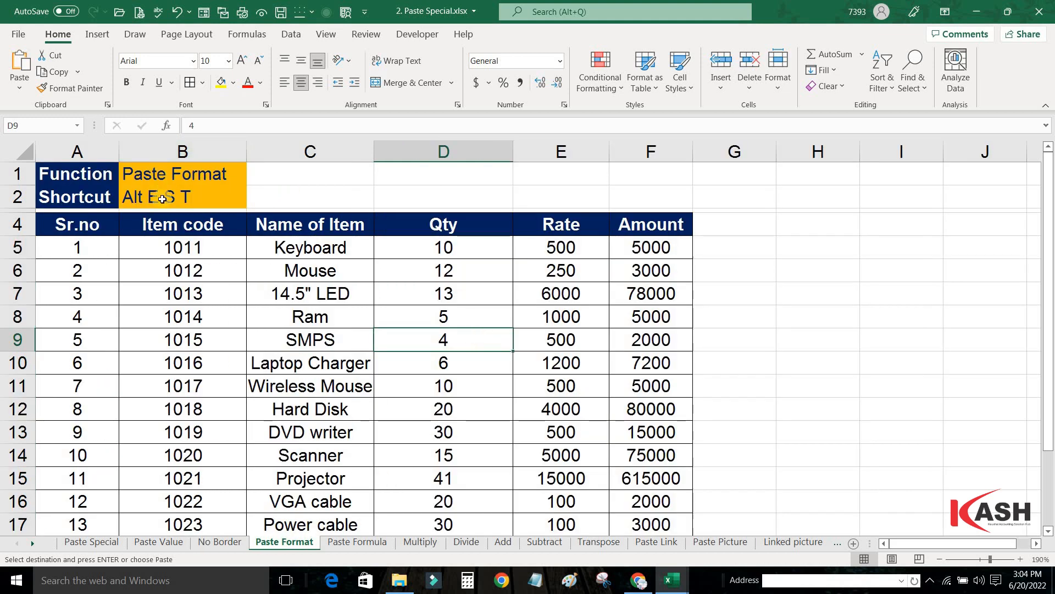
click(391, 252)
drag(407, 362, 419, 335)
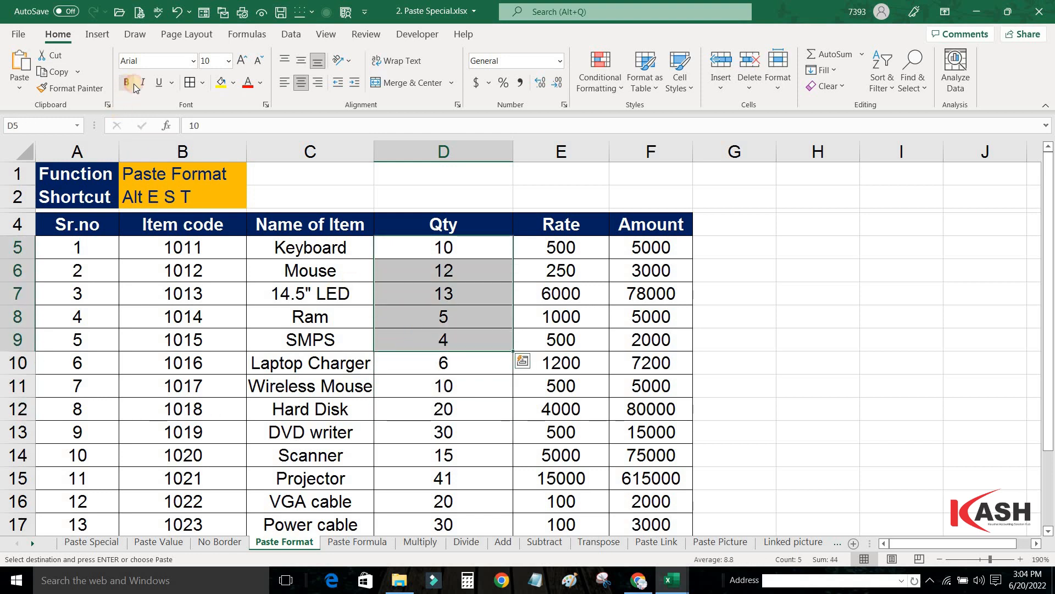
click(144, 84)
click(159, 83)
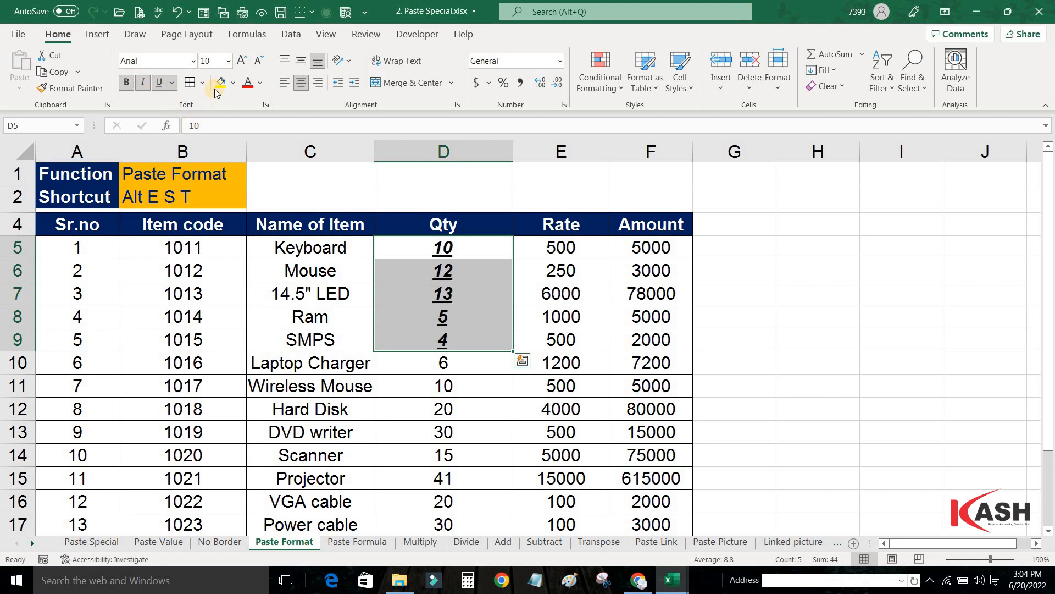
click(220, 83)
click(249, 85)
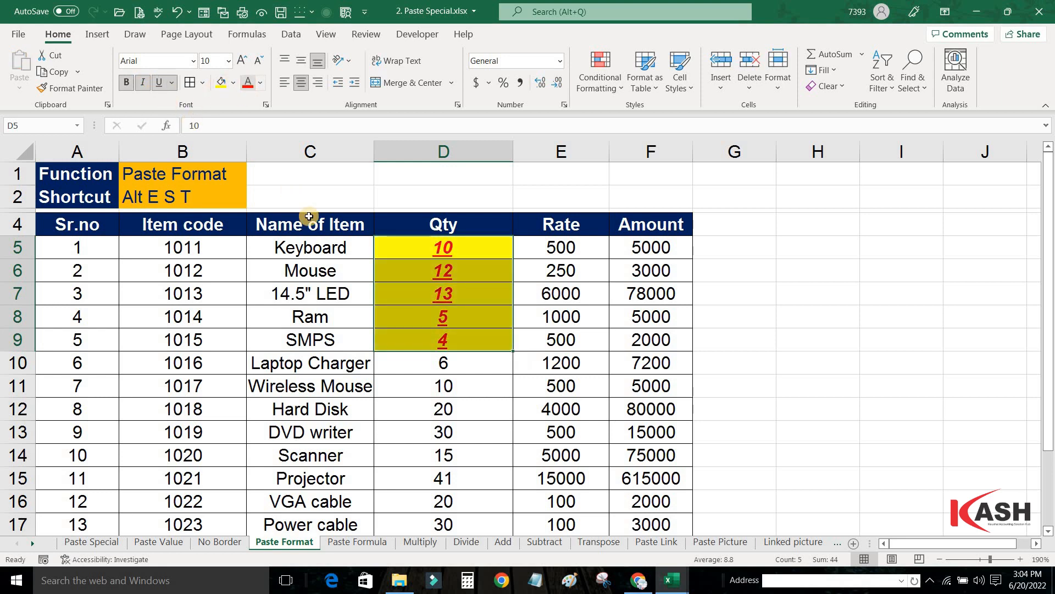
click(470, 346)
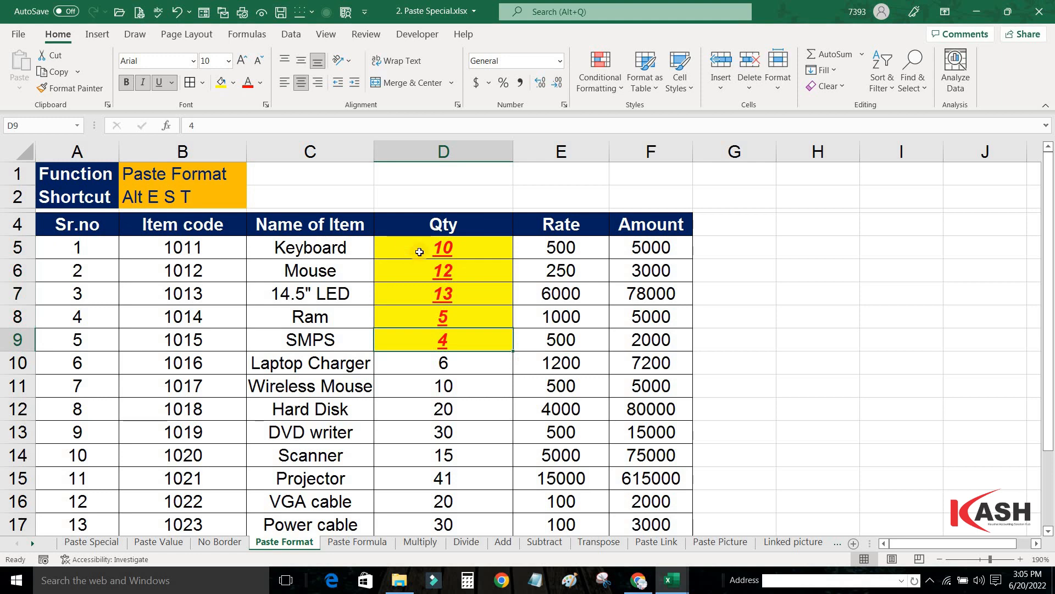
Copy the formatted Qty cell D5 and paste only its formats onto Rate cells E5:E15 using Paste Special.
drag(572, 249, 573, 349)
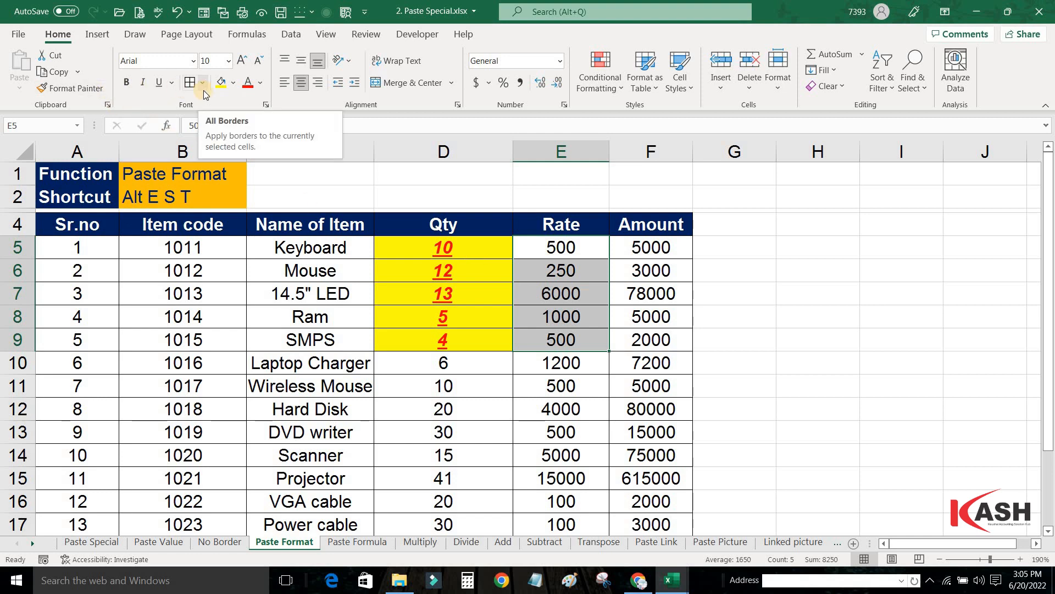
click(416, 253)
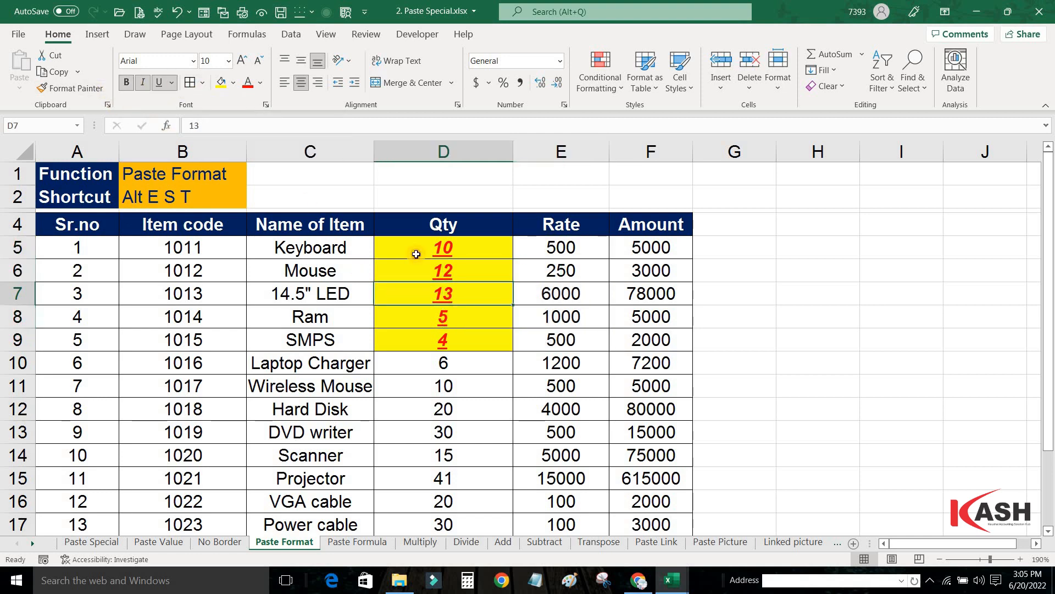
key(ctrl+c)
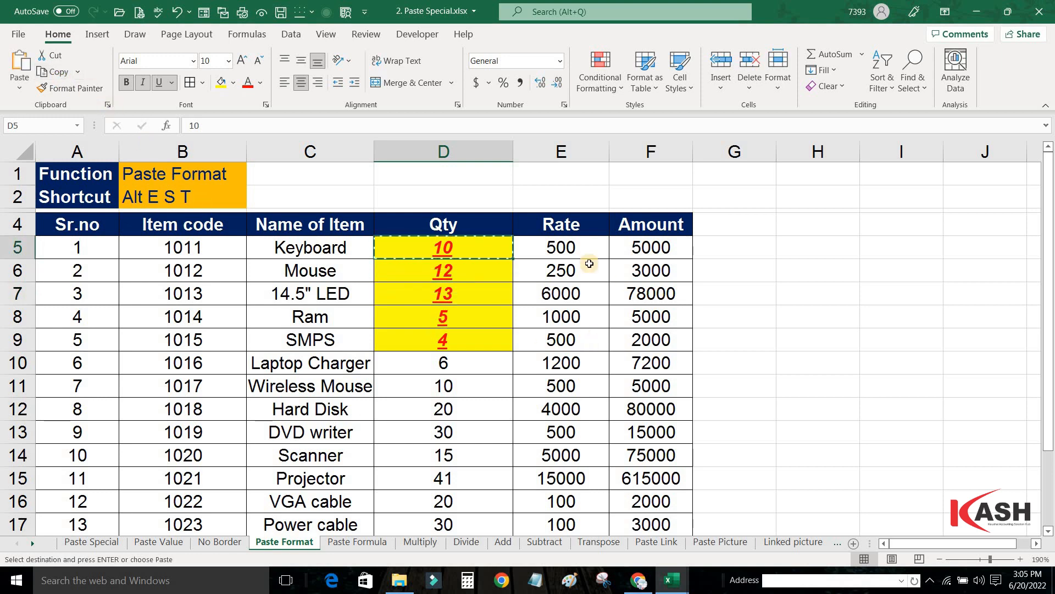
drag(537, 242, 546, 467)
key(ctrl+v)
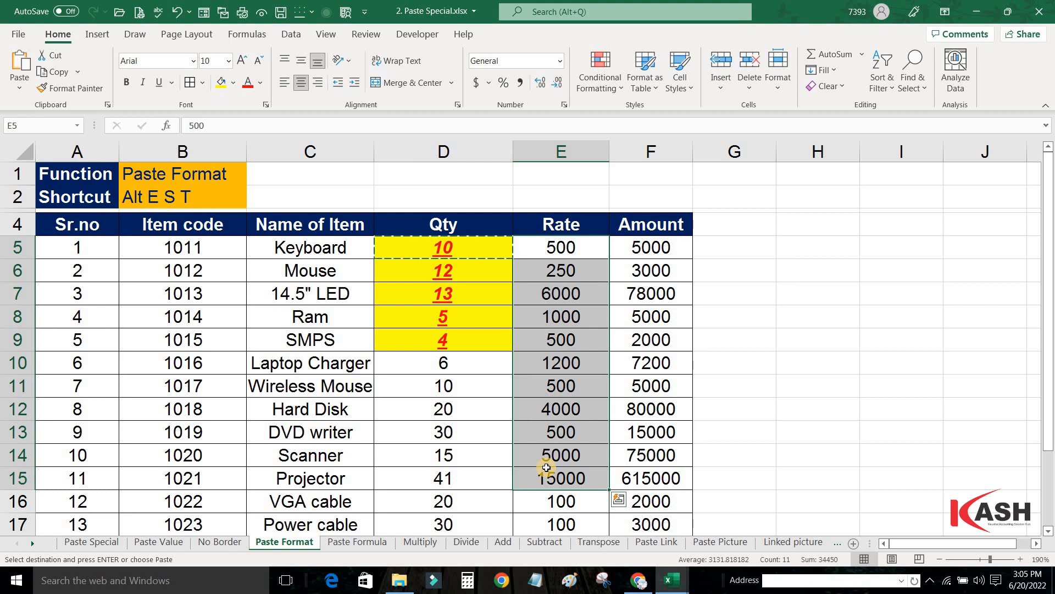
key(alt)
key(e)
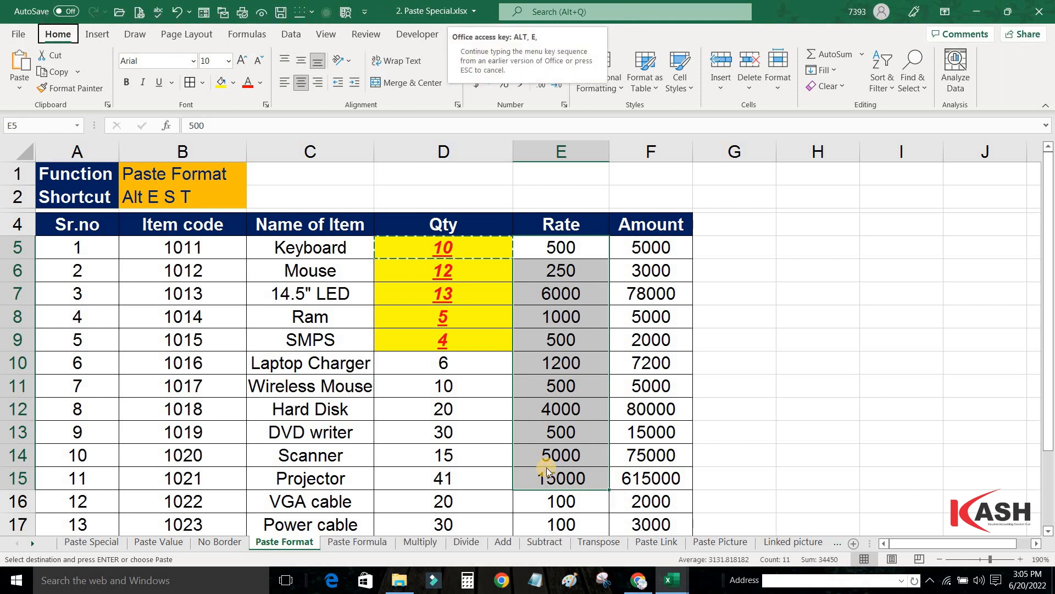
key(s)
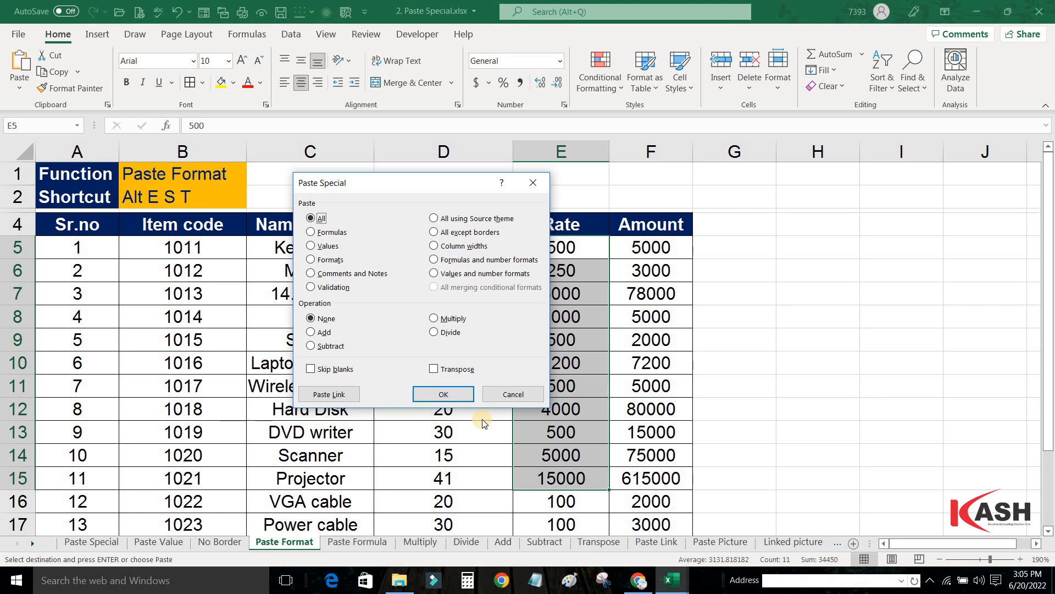
key(t)
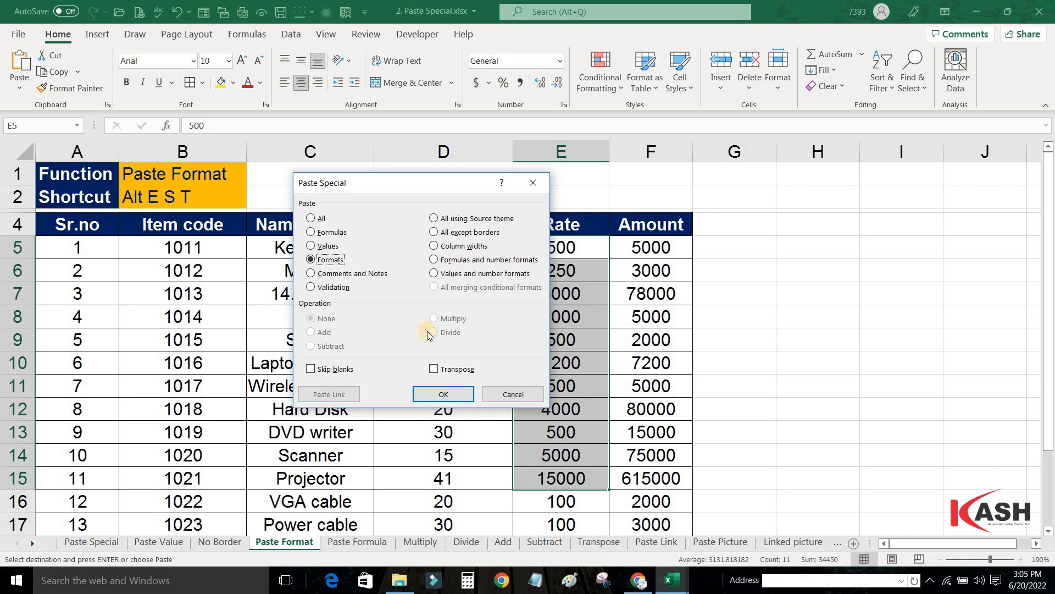
click(445, 395)
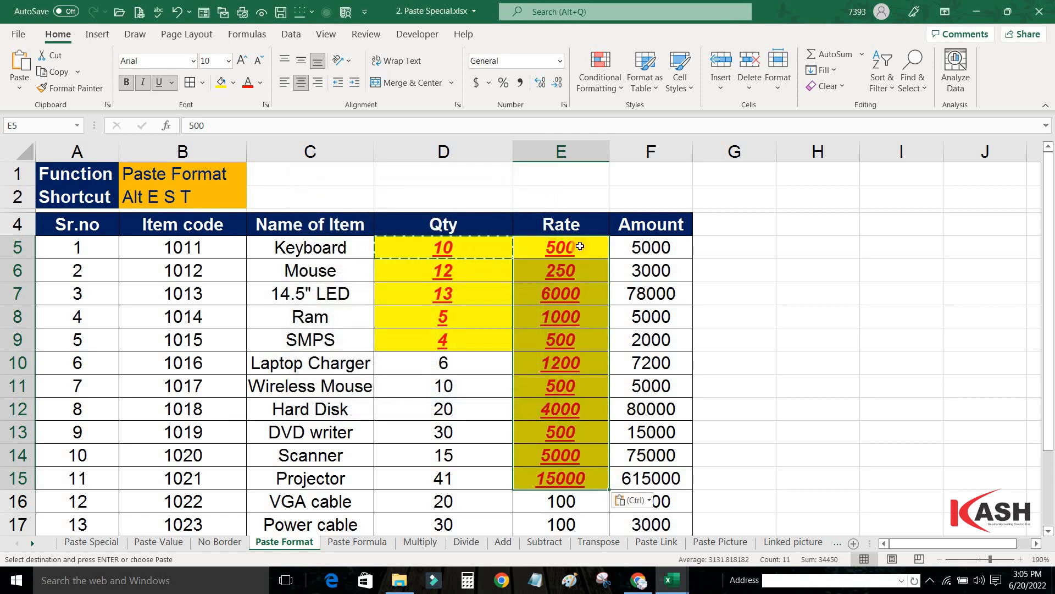
drag(580, 247, 565, 482)
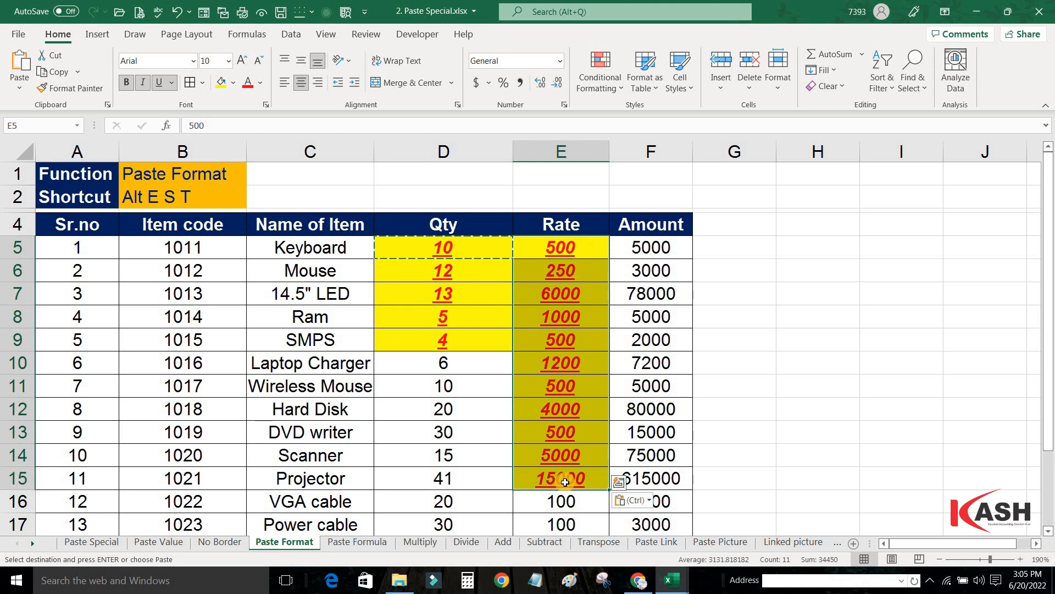
On the Paste Formula sheet, clear the Amount column entries below F5, keeping the formula in F5.
click(358, 541)
scroll(276, 365, up, 2)
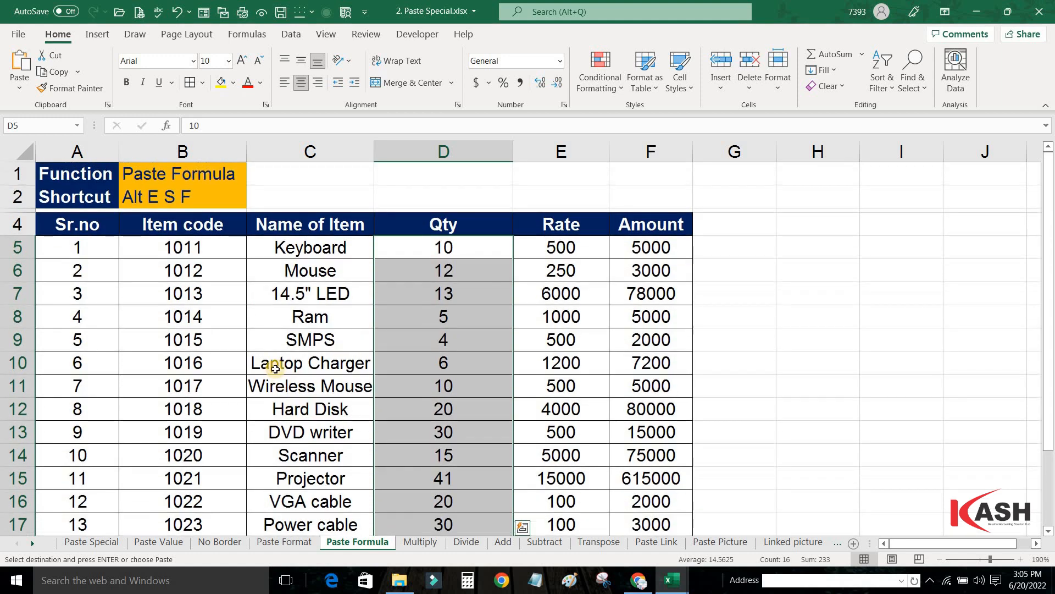
click(341, 263)
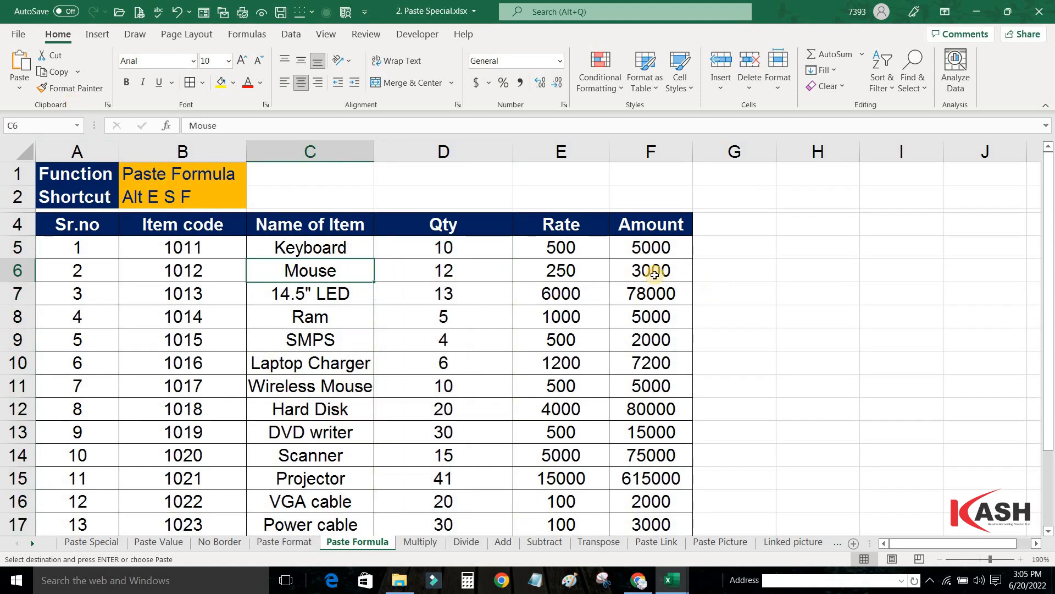
click(630, 250)
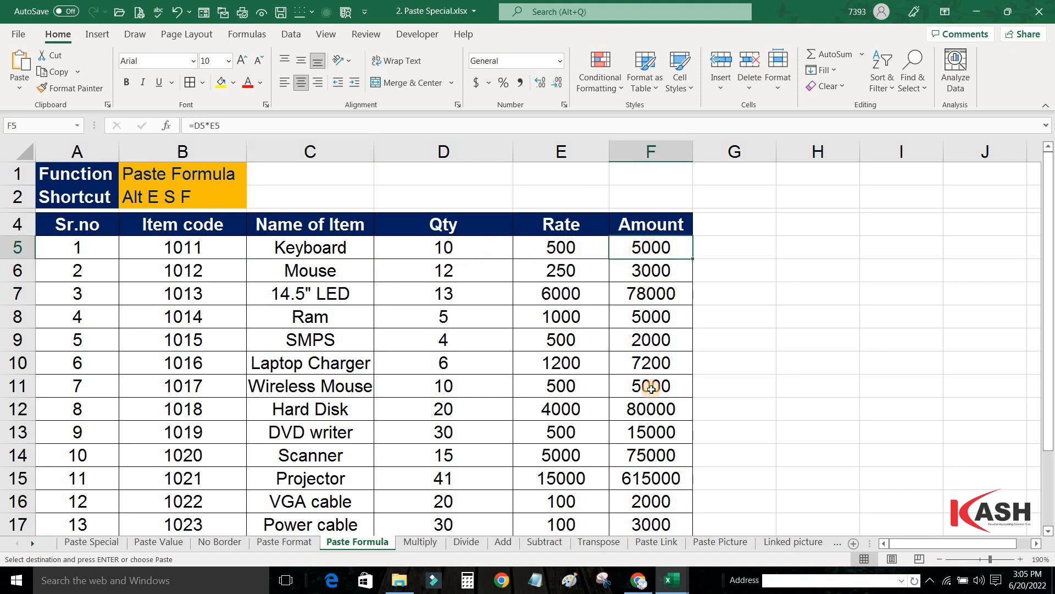
drag(642, 275, 638, 554)
scroll(644, 407, up, 1)
key(Delete)
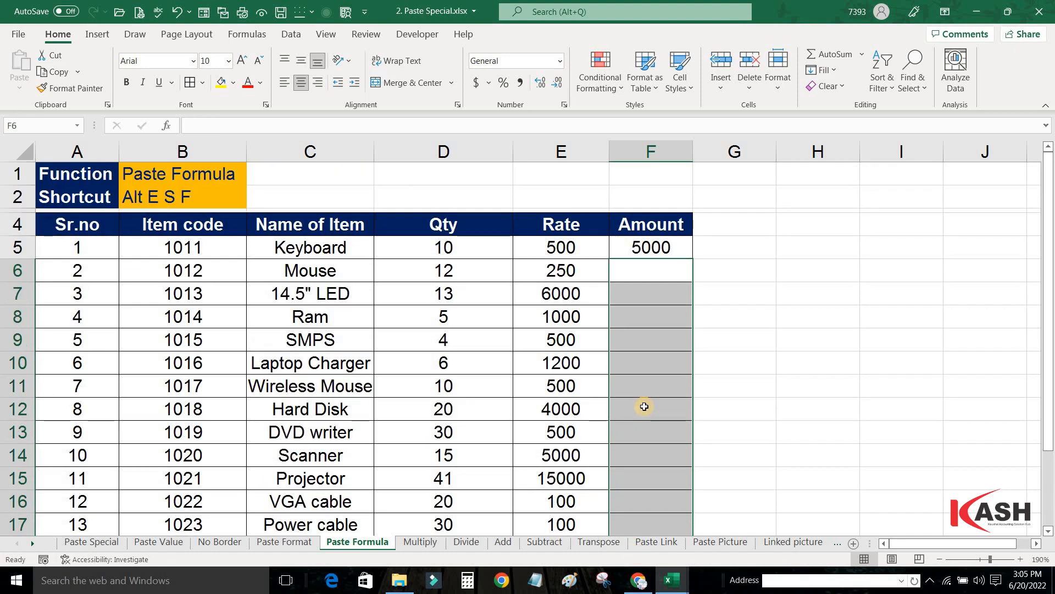
click(719, 346)
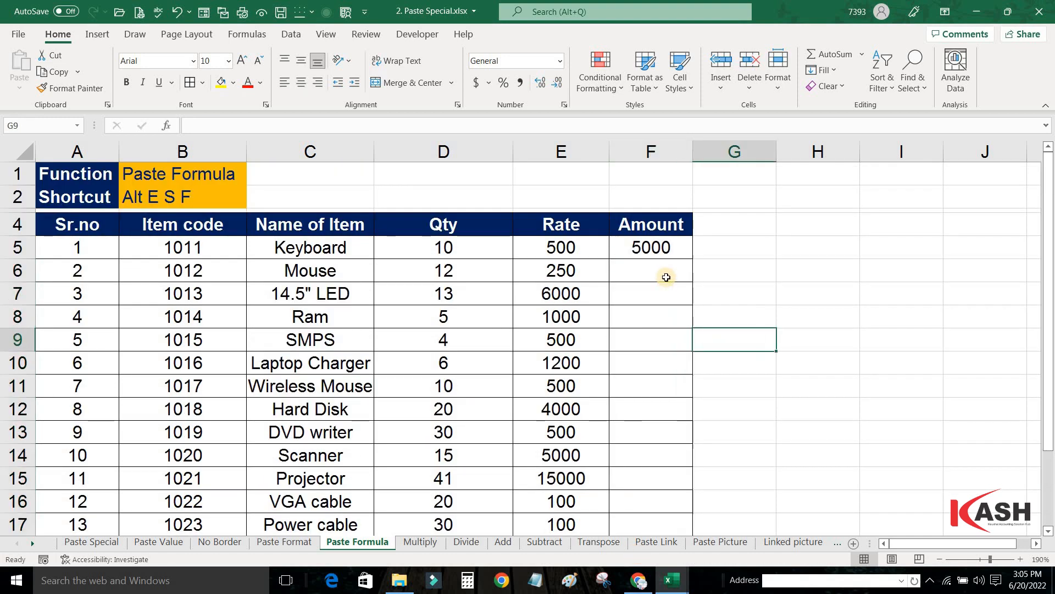
Check the formula in Amount cell F5 and make the cell bold, italic and underlined, with red font and yellow fill.
click(627, 249)
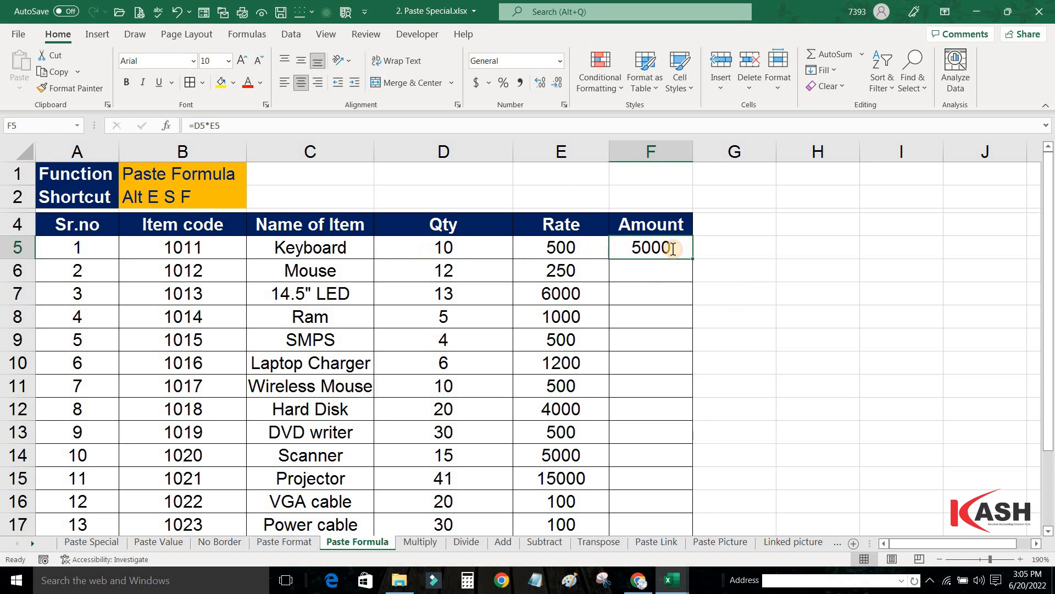
key(F2)
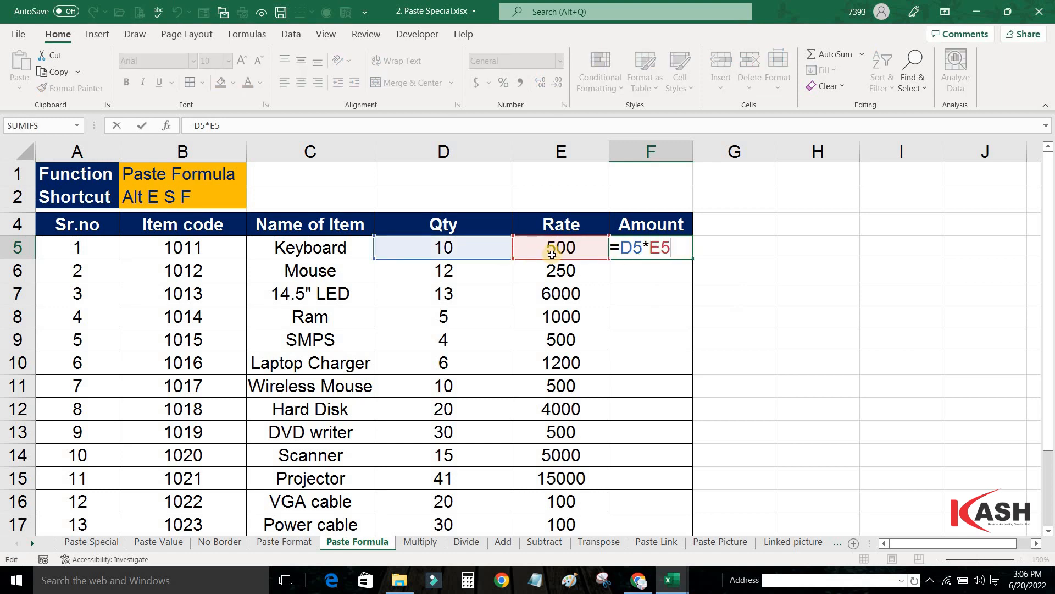
key(Return)
click(633, 245)
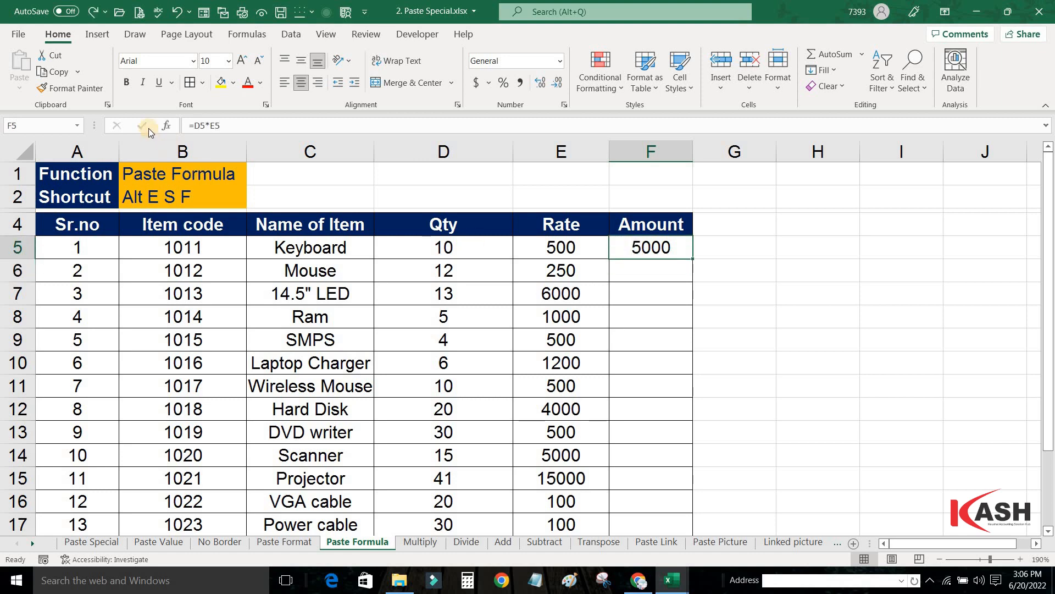
click(130, 85)
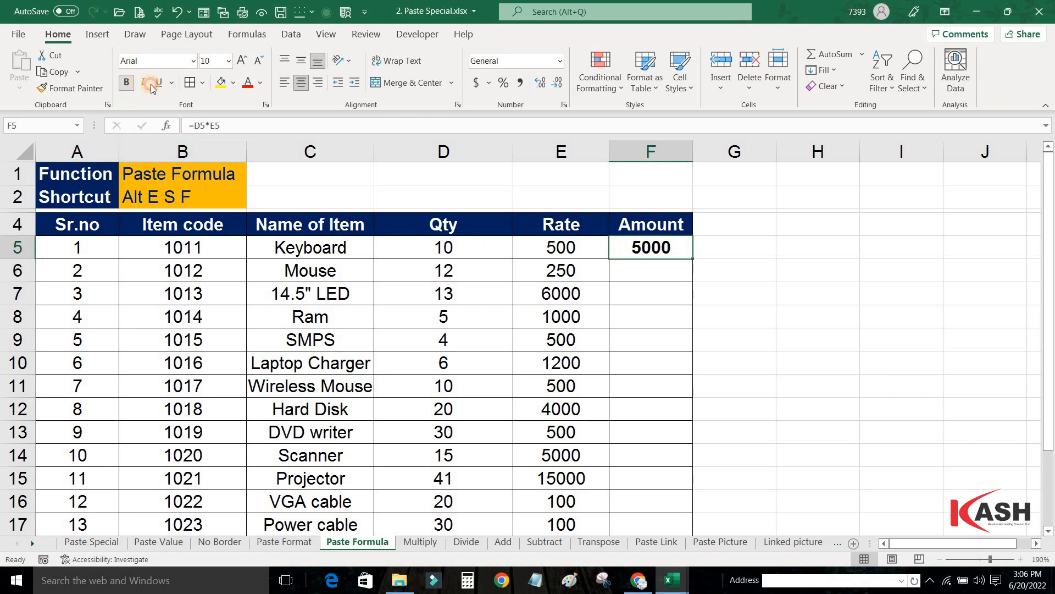
click(143, 82)
click(159, 83)
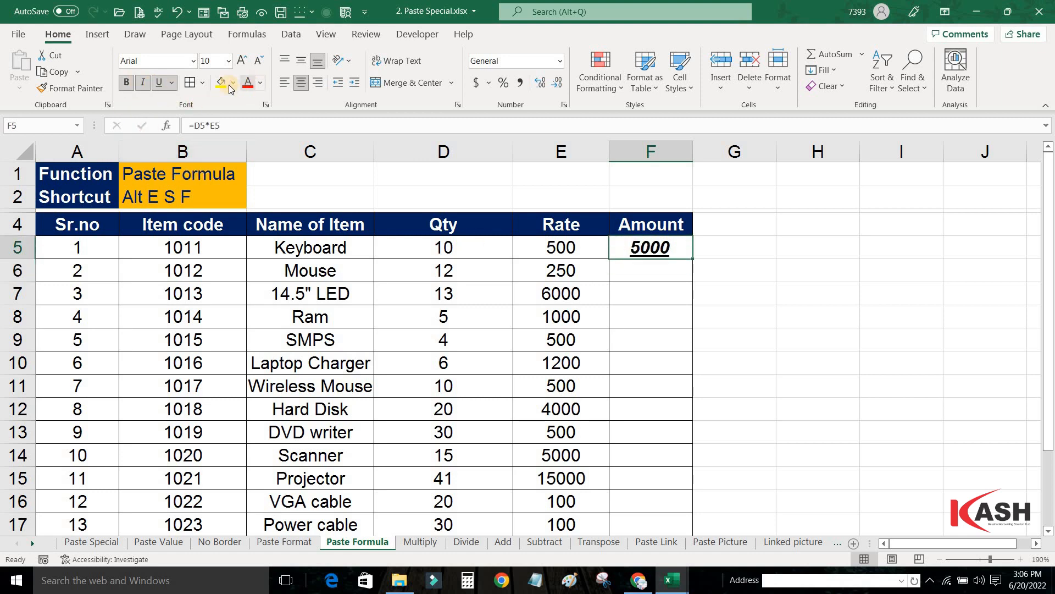
click(247, 84)
click(223, 83)
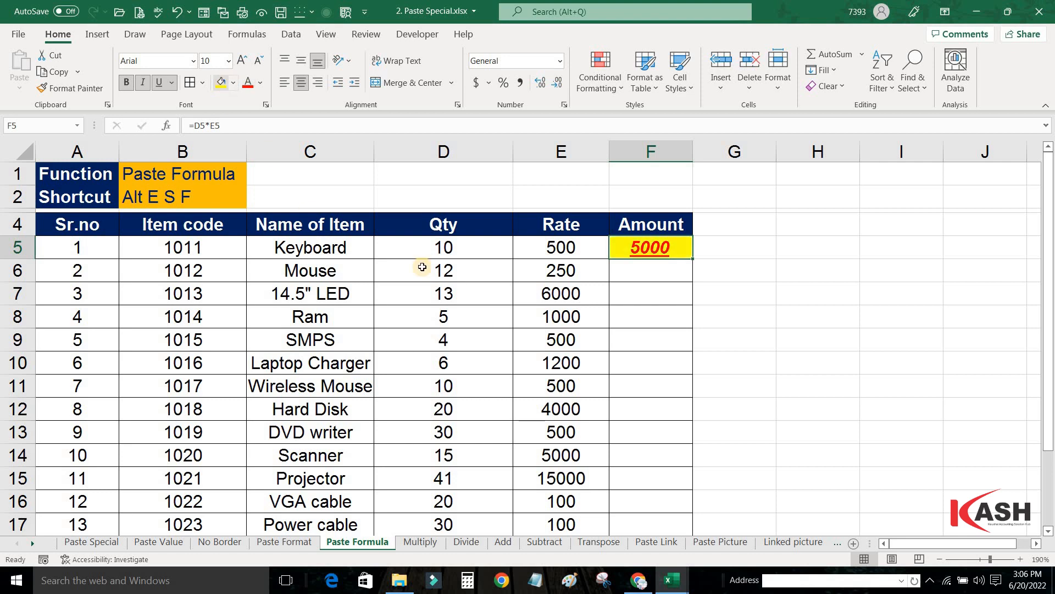
Copy the formatted Amount formula in F5.
click(654, 299)
click(655, 248)
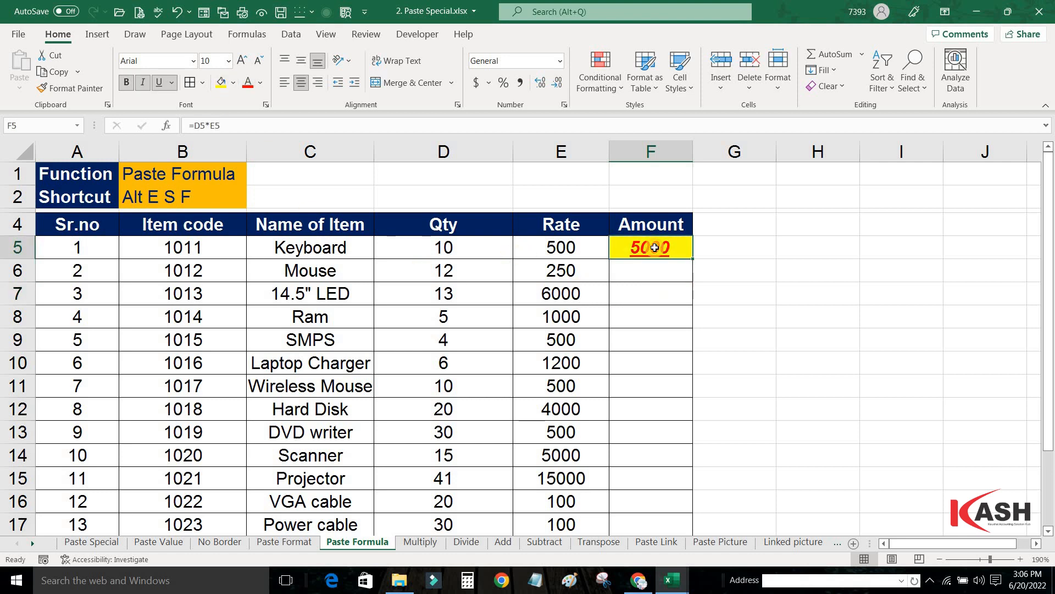
key(ctrl+c)
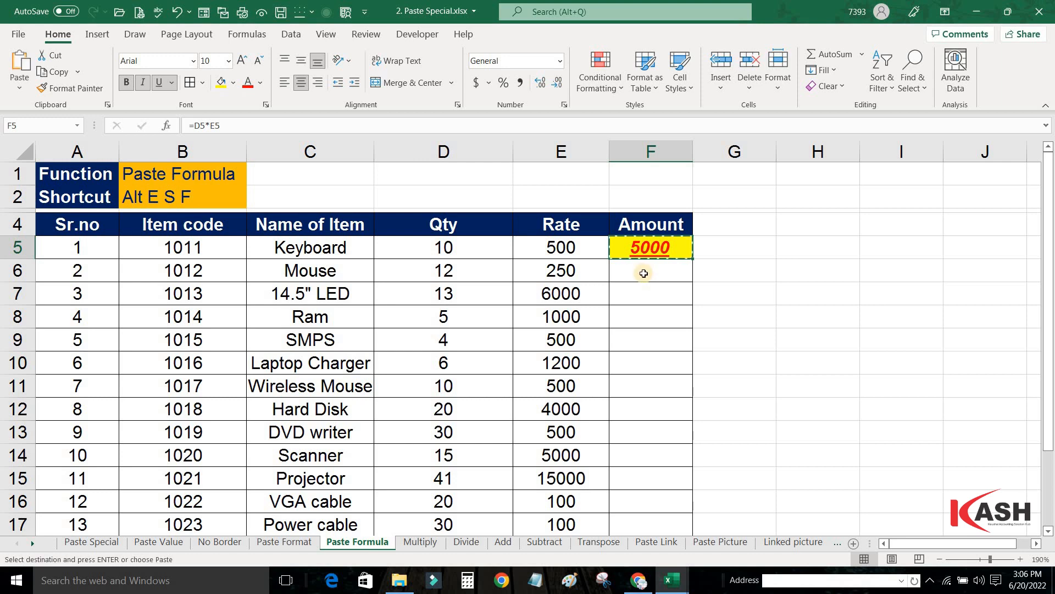
Try a regular paste of the copied F5 cell into F6:F20, and undo it after checking the pasted cells.
drag(643, 270, 637, 513)
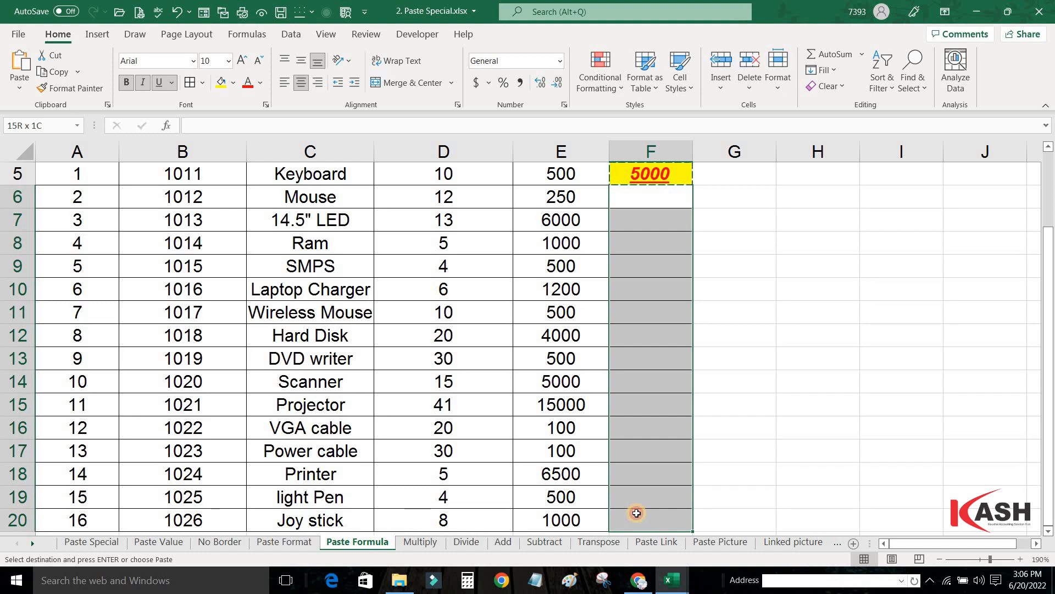
click(27, 66)
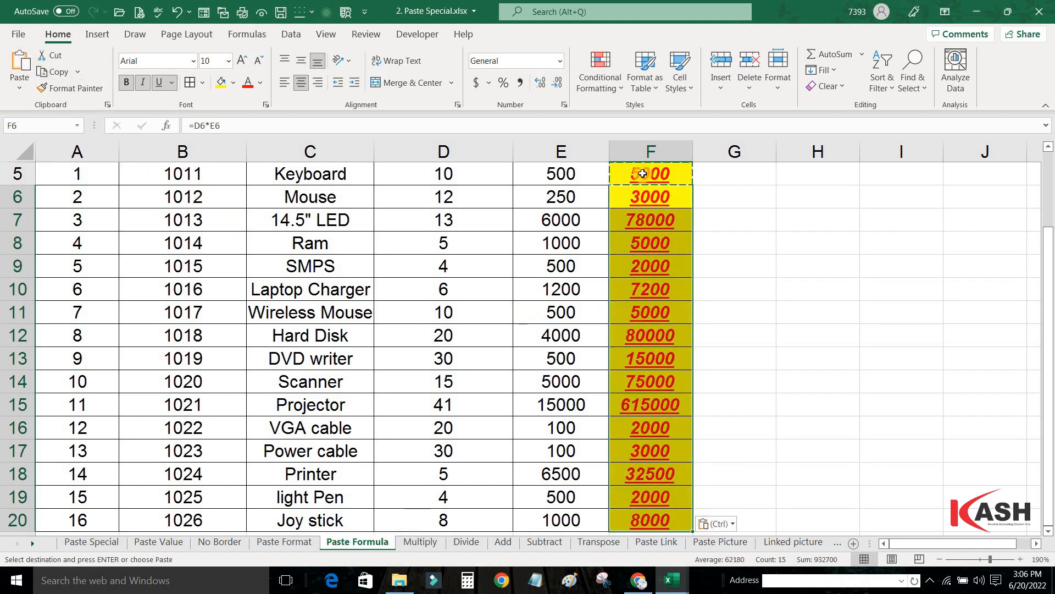
click(655, 225)
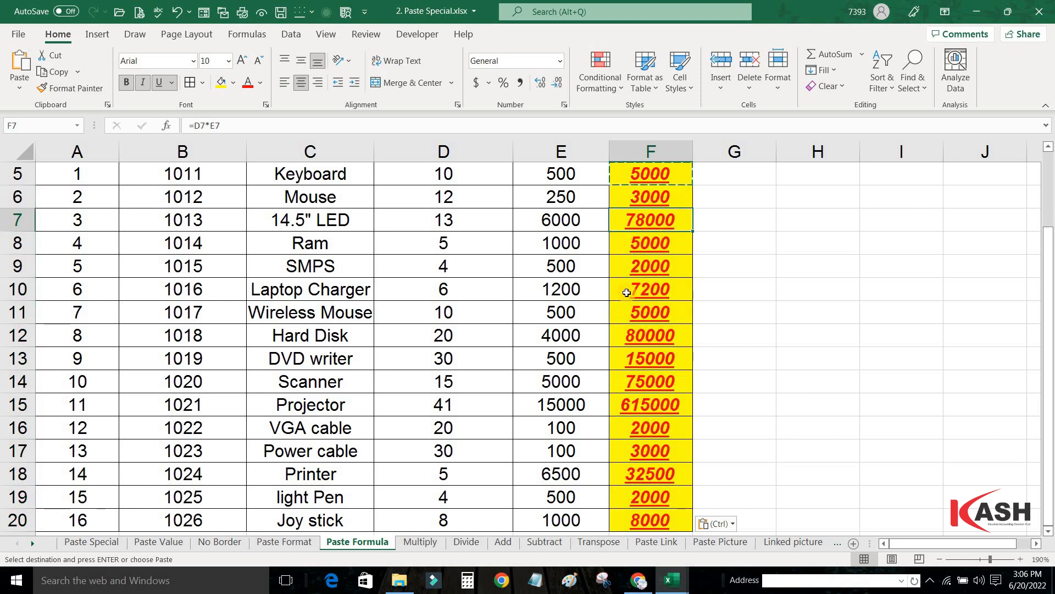
scroll(625, 296, up, 2)
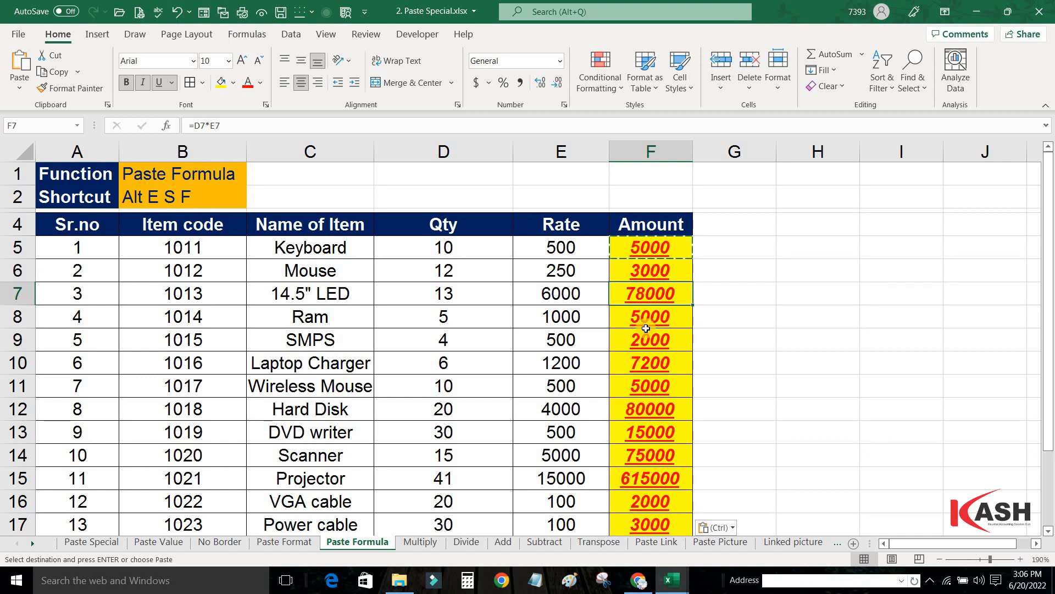
key(ctrl+z)
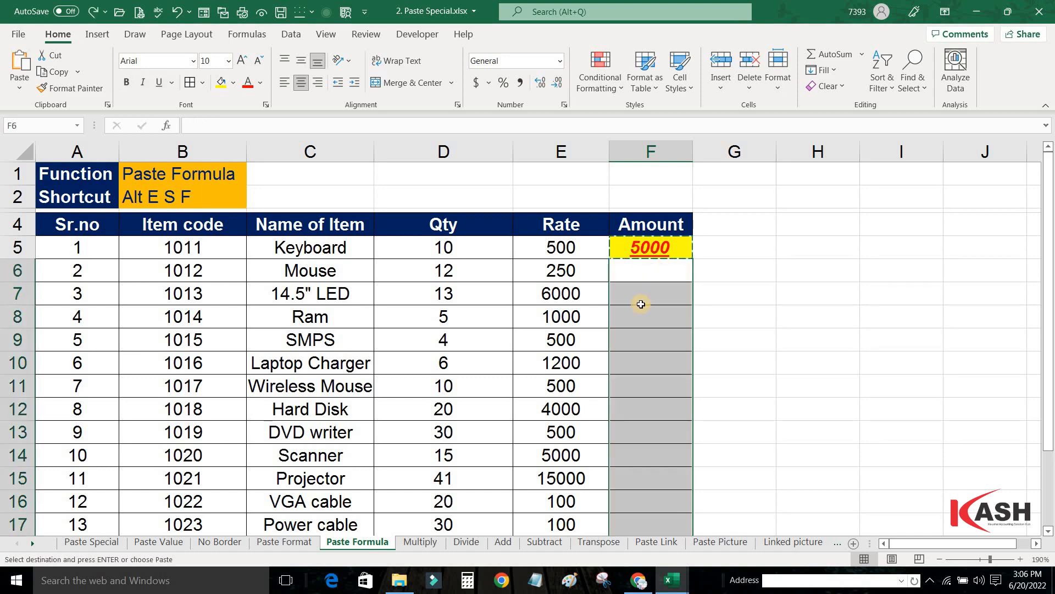
Paste only the formula from F5 into Amount cells F6:F20 with the Formulas option of Paste Special.
click(637, 274)
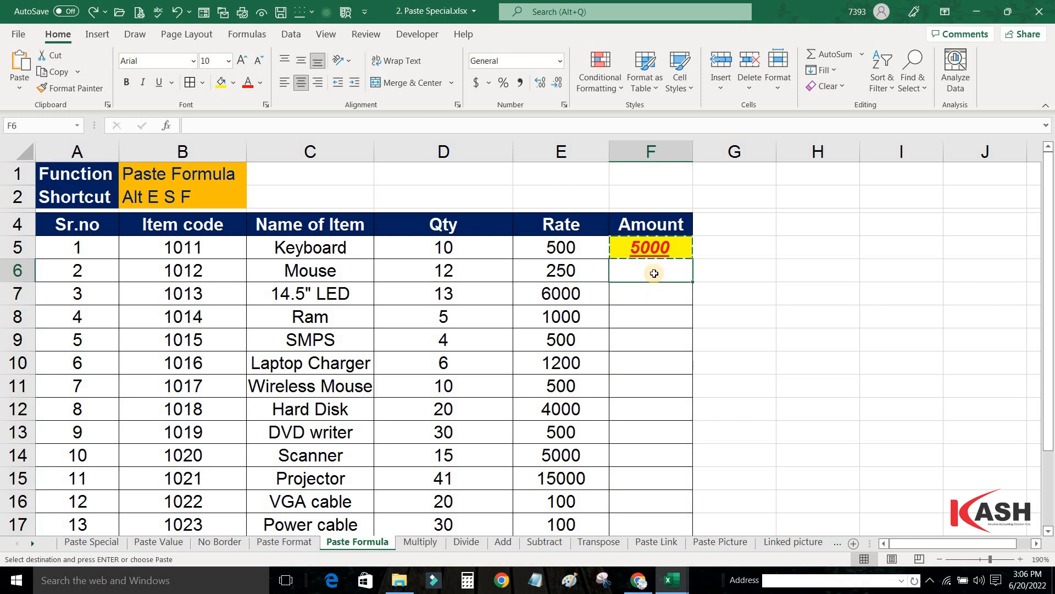
drag(654, 273, 636, 502)
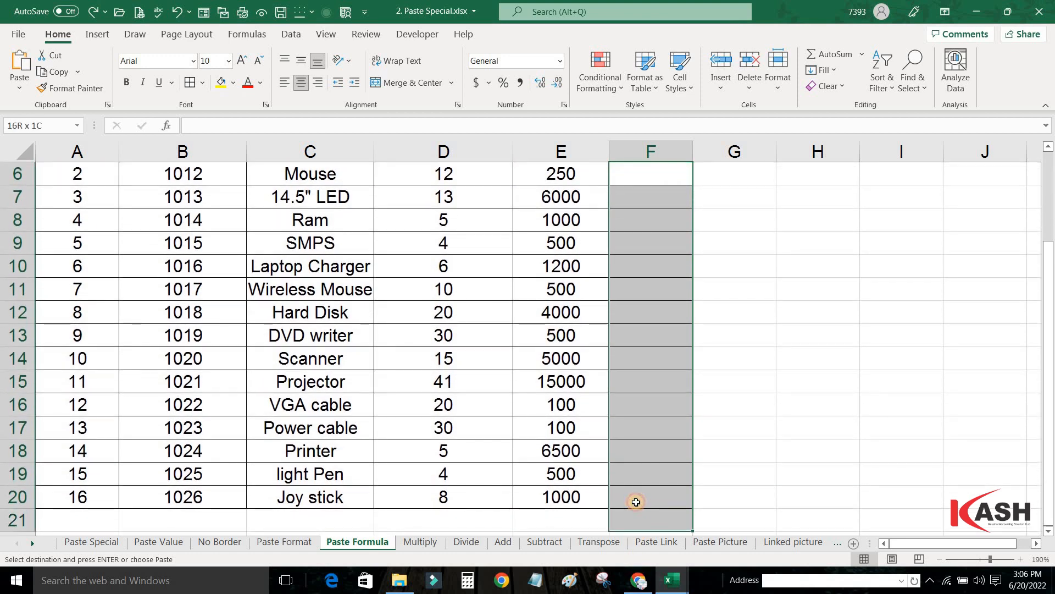
scroll(417, 396, up, 2)
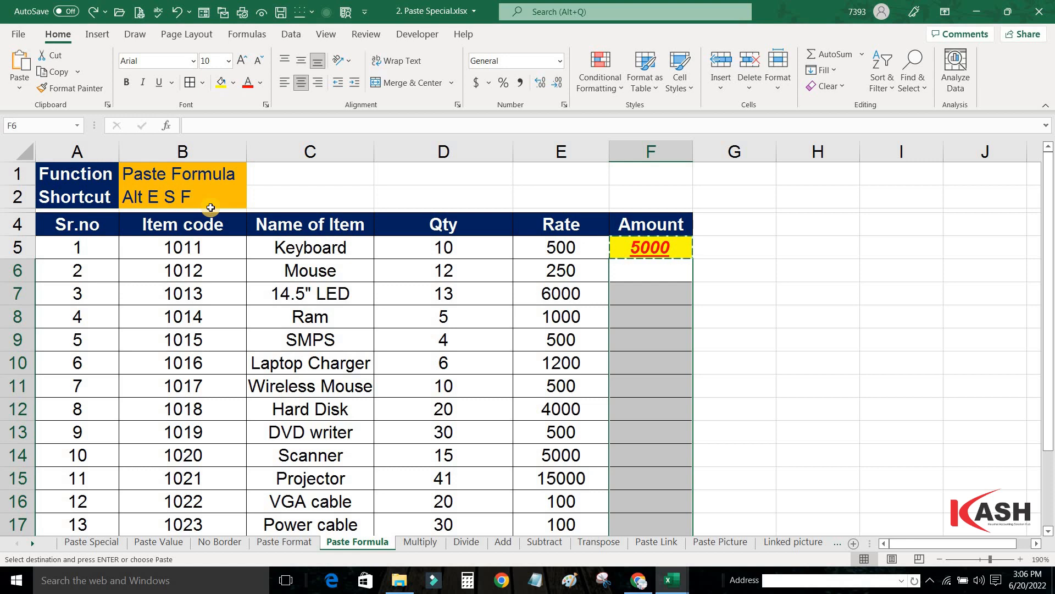
key(alt)
key(e)
key(s)
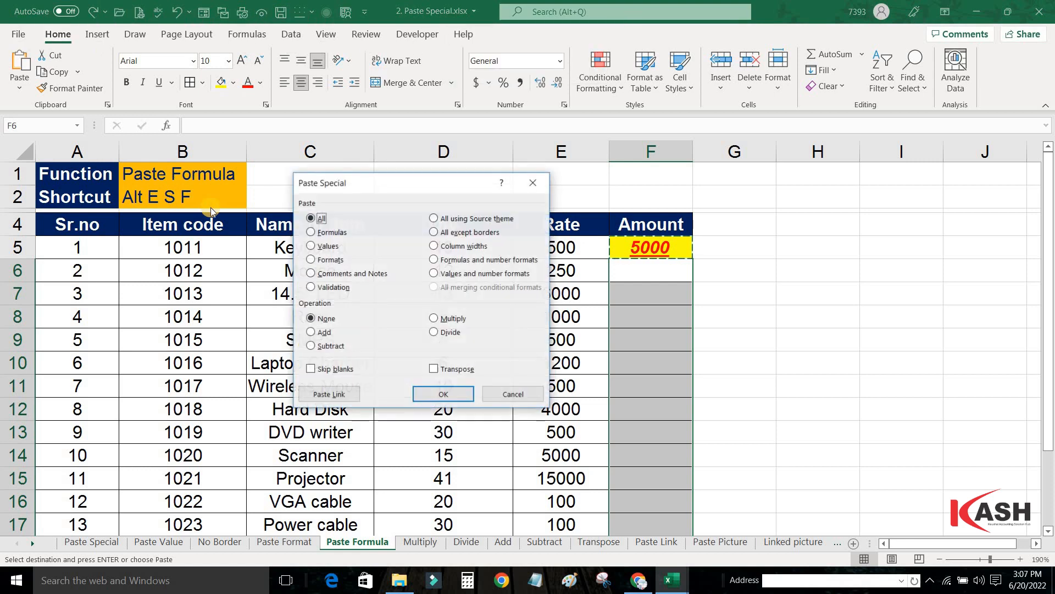
key(f)
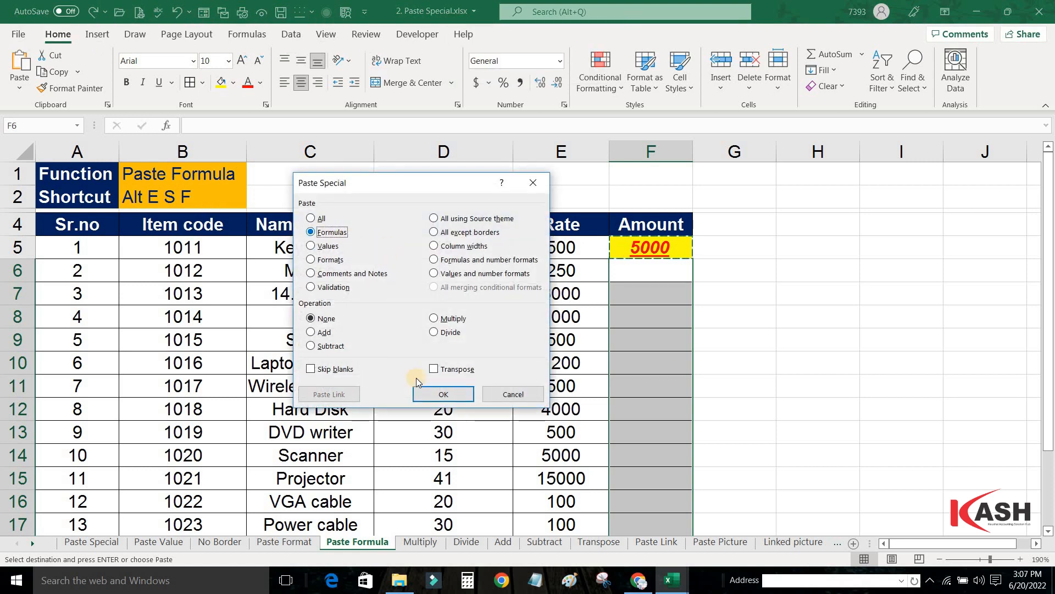
click(434, 394)
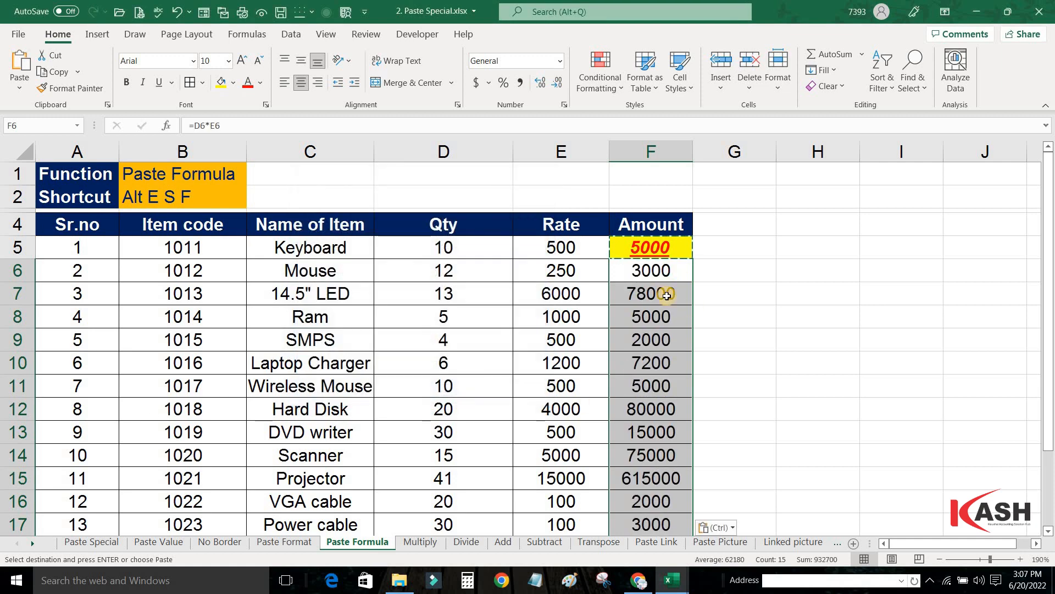
click(662, 275)
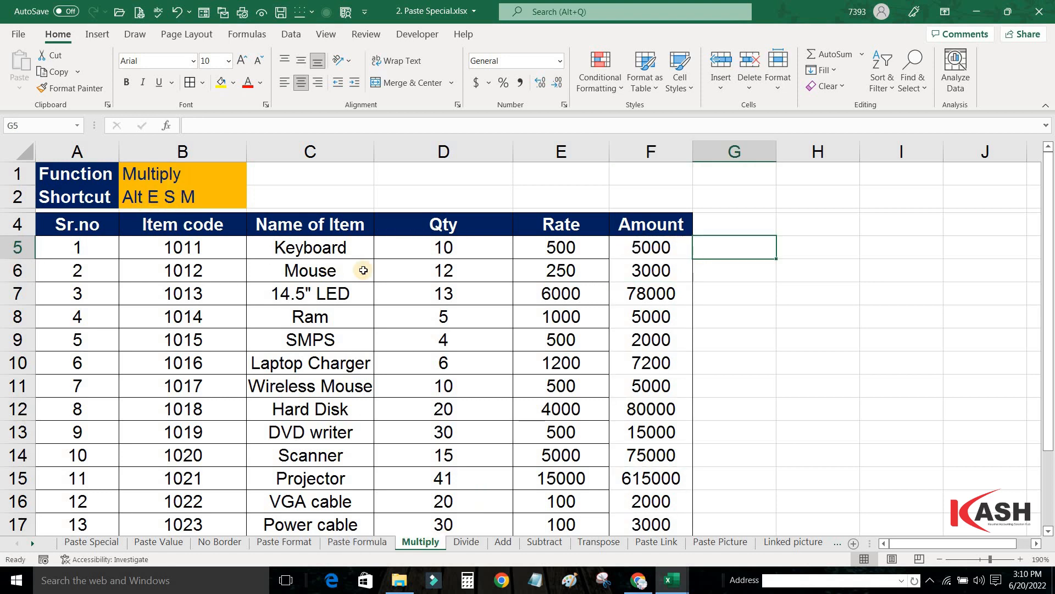
On the Multiply sheet, review the Qty values and enter the multiplier 2 in cell G5 beside the table.
click(426, 246)
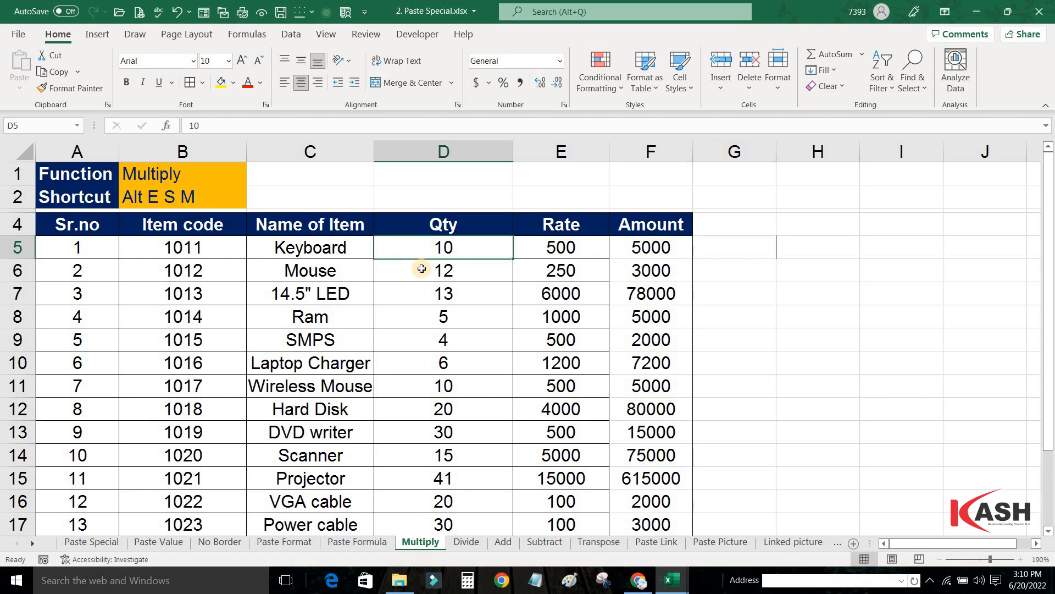
drag(423, 316, 445, 528)
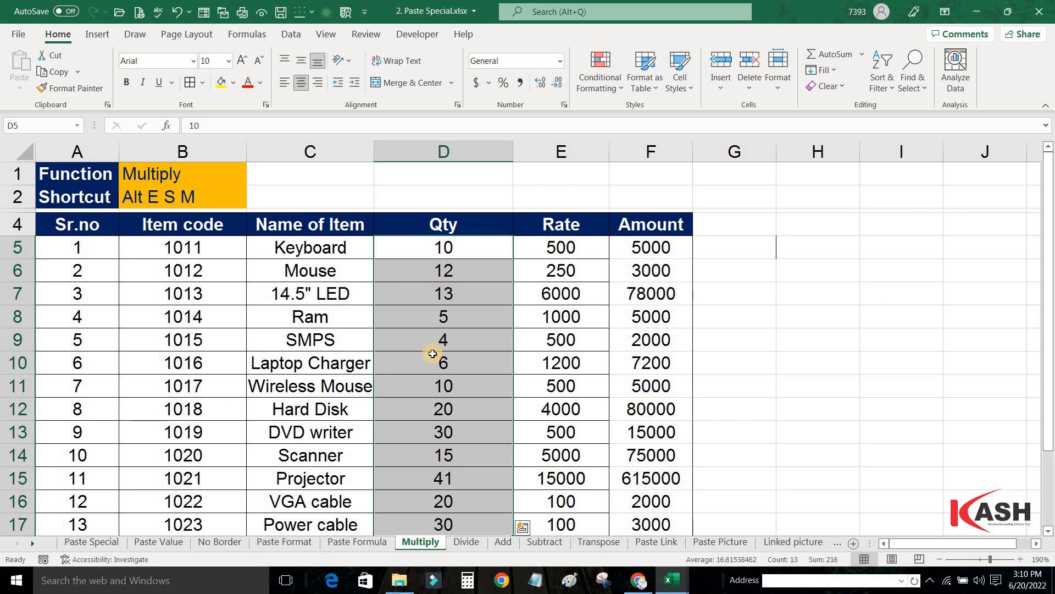
click(710, 253)
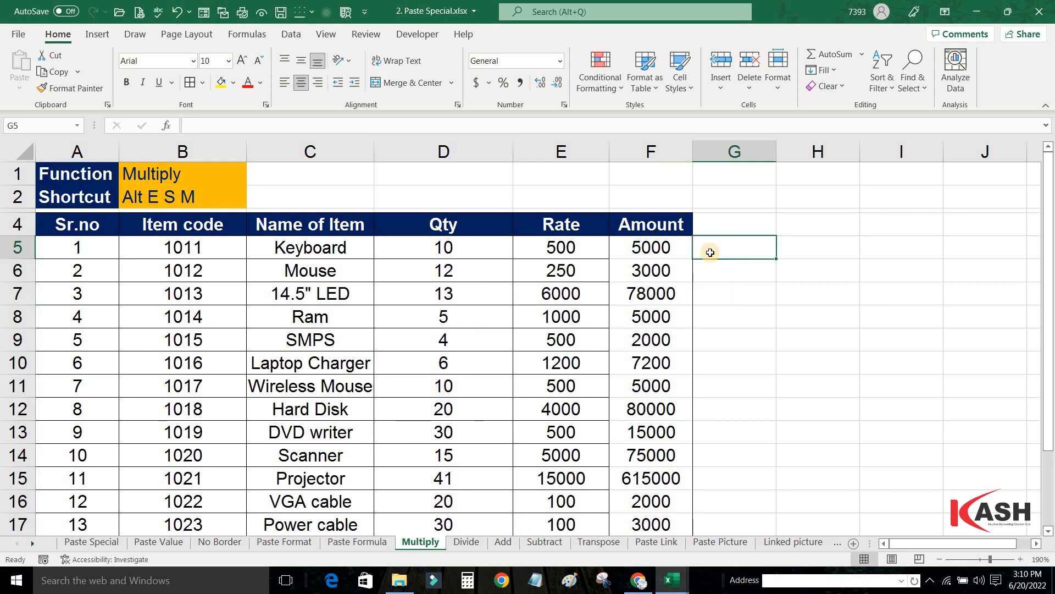
text(2)
key(Return)
Fill the multiplier 2 from G5 down through G20 as a helper column.
click(737, 252)
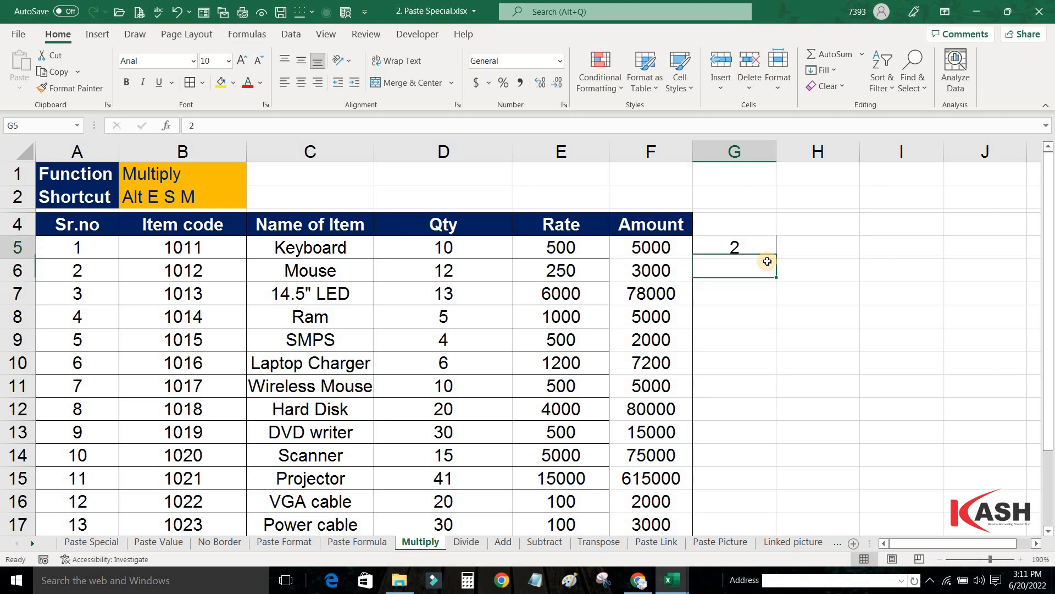
drag(776, 257, 752, 503)
scroll(813, 271, up, 2)
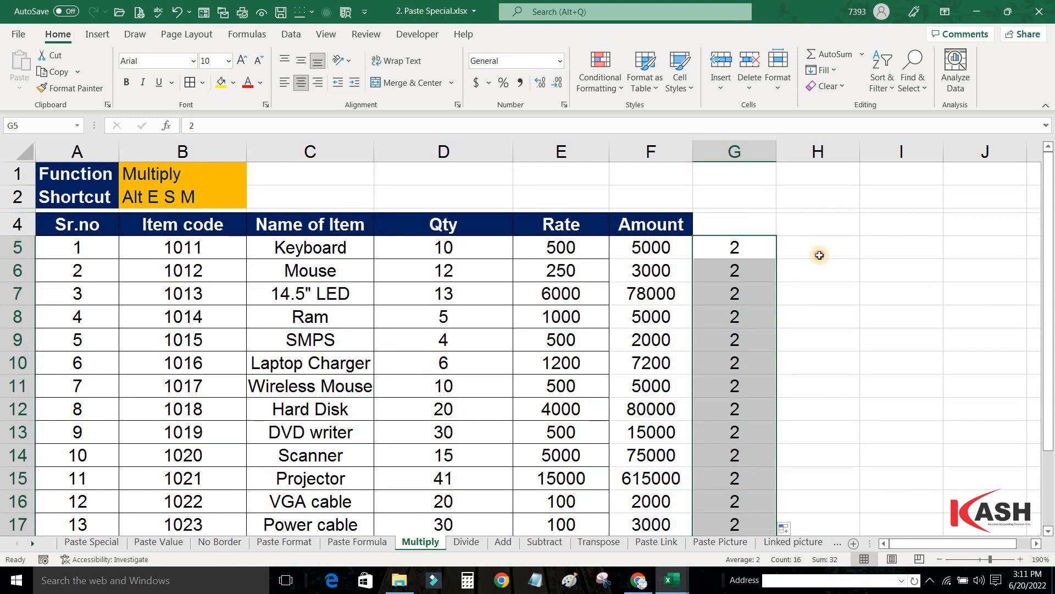
Enter the formula =G5*D5 in H5 and fill it down alongside the table rows.
click(820, 255)
text(=)
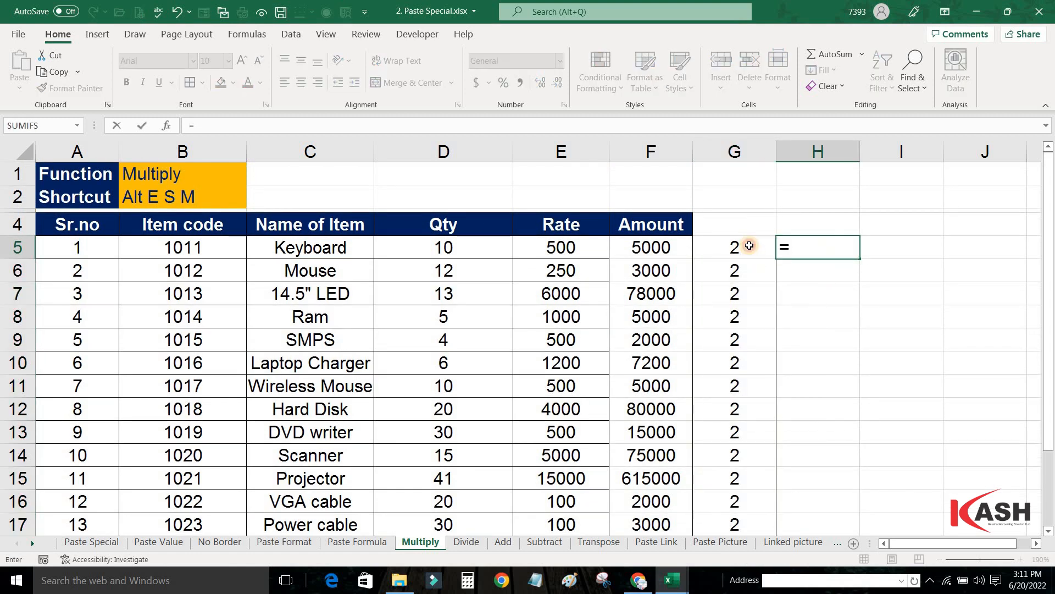
click(749, 246)
text(*)
click(428, 245)
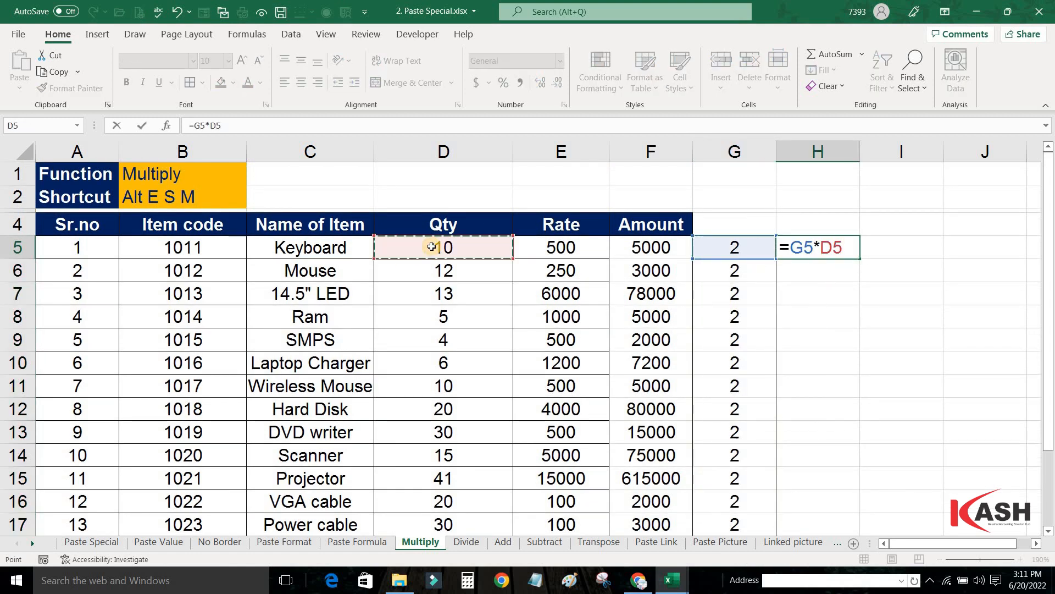
key(Return)
click(846, 250)
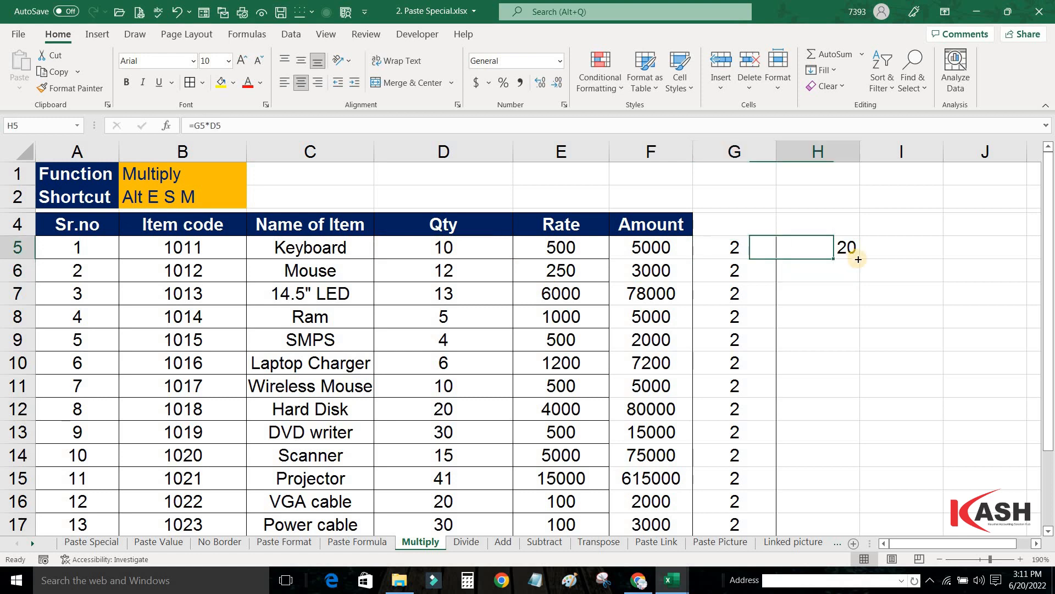
double_click(863, 259)
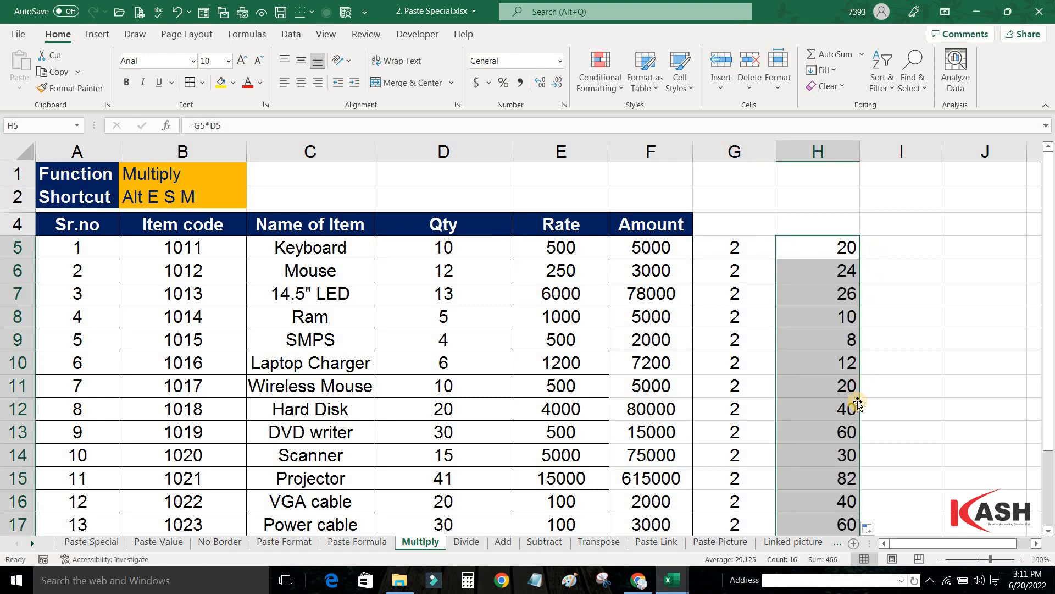
Undo the column H formulas and the fill of column G, keeping only the 2 in G5.
key(ctrl+z)
key(ctrl+z)
key(ctrl+z)
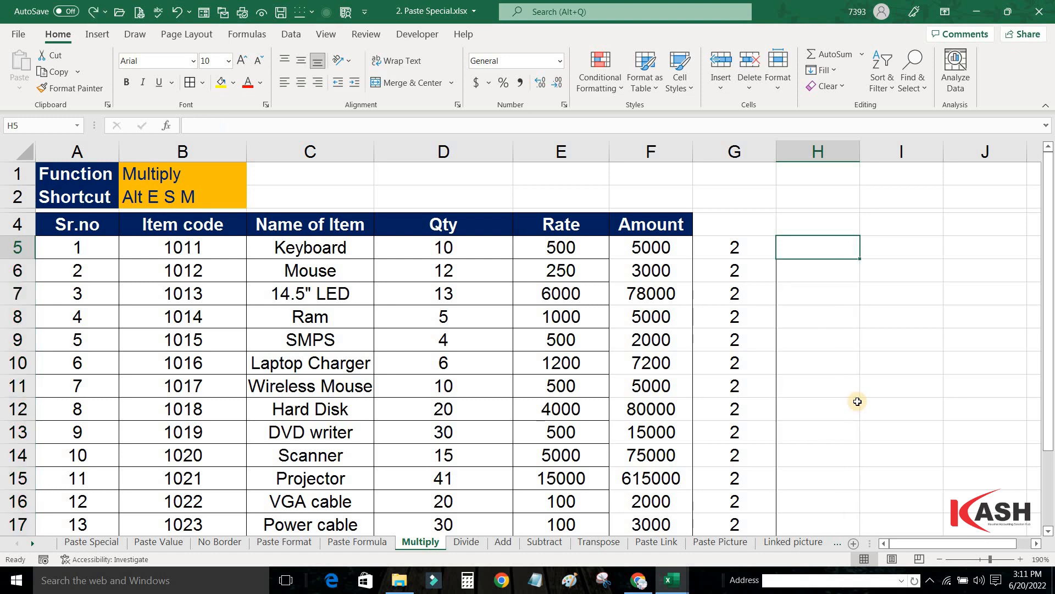
Copy the 2 in G5 and multiply Qty cells D5:D20 by it using the Multiply operation of Paste Special.
click(740, 291)
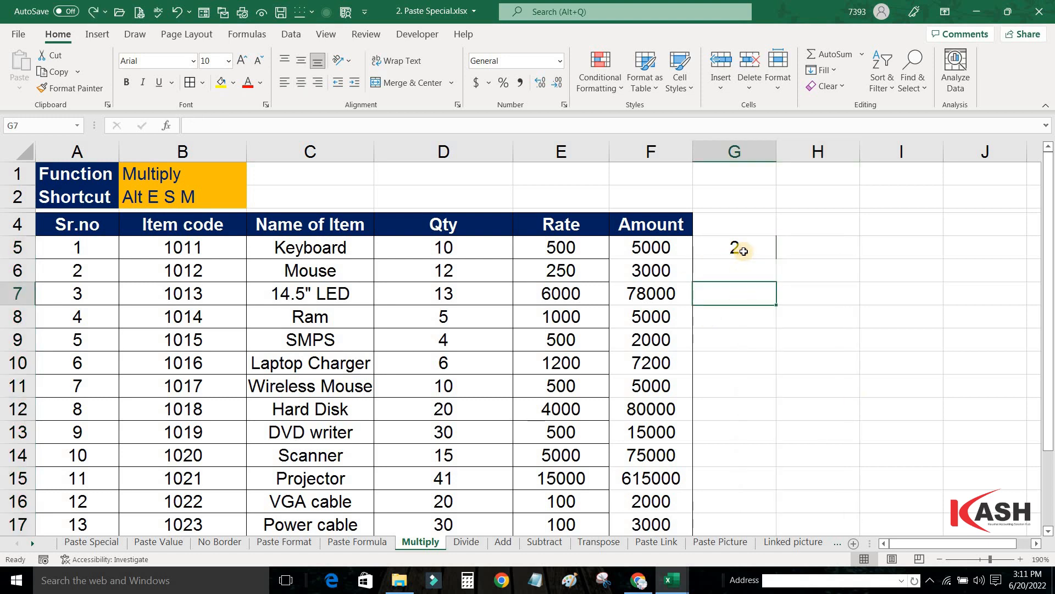
click(744, 251)
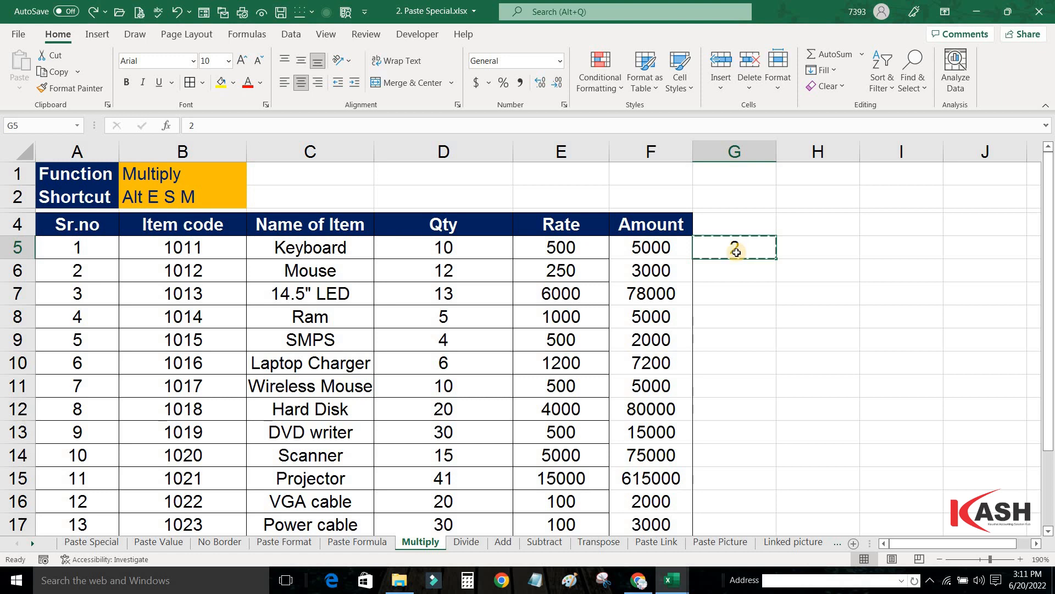
key(ctrl+c)
drag(412, 242, 425, 500)
scroll(337, 411, up, 2)
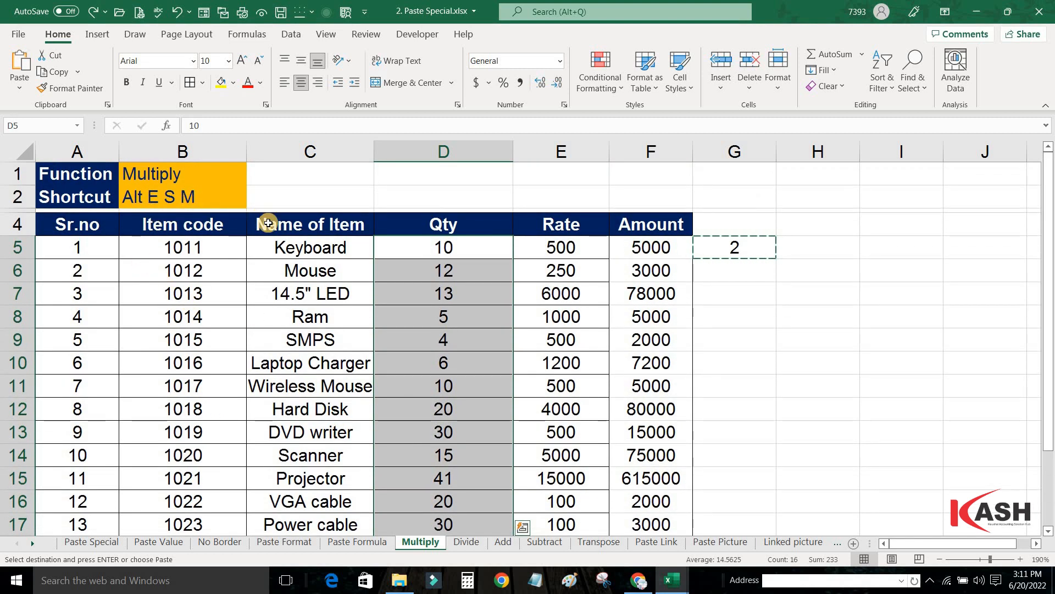
key(alt+e)
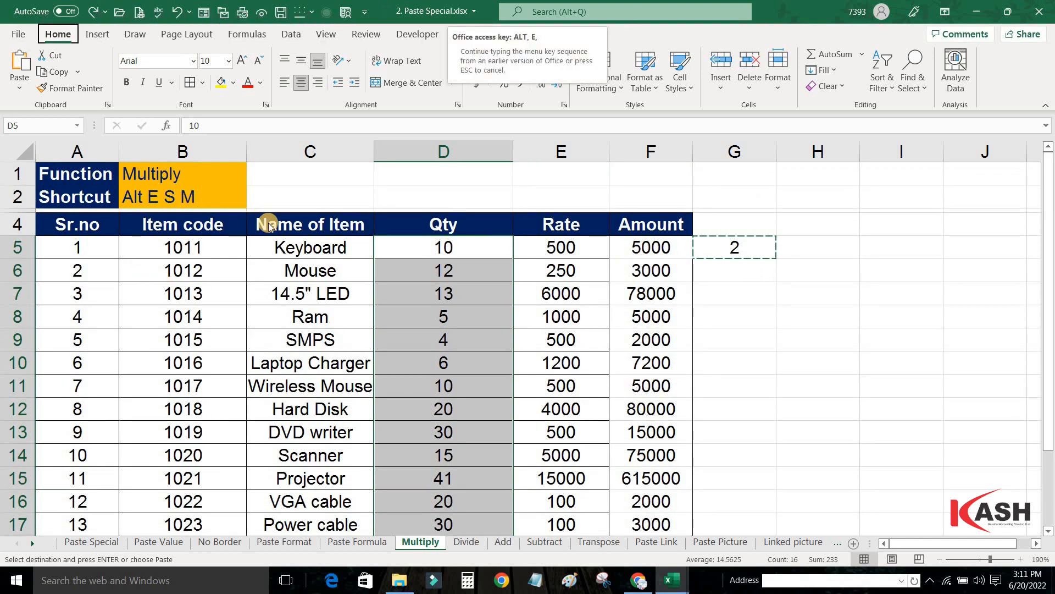
key(s)
key(m)
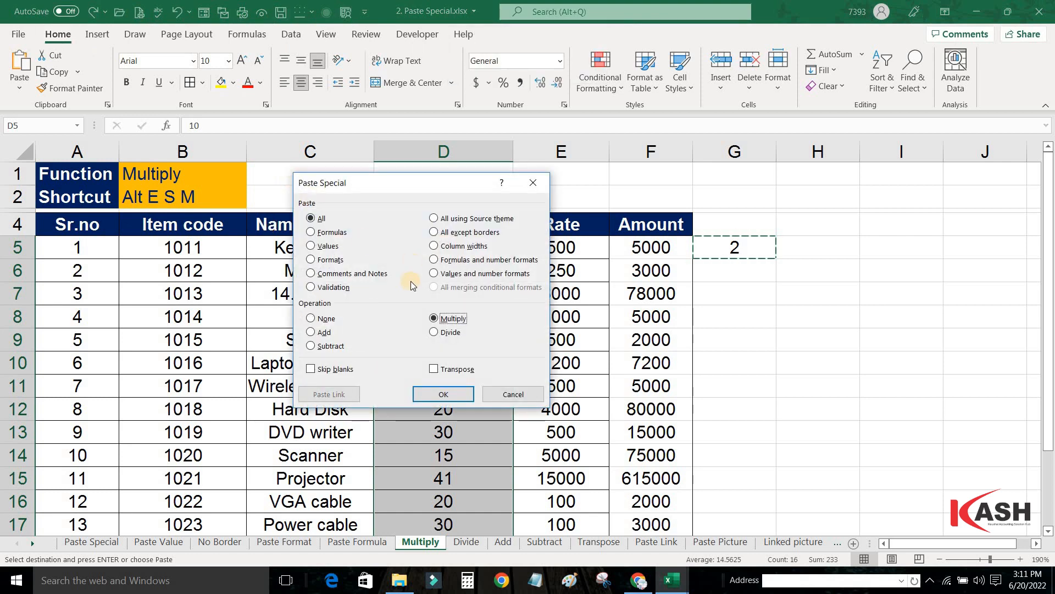
click(443, 395)
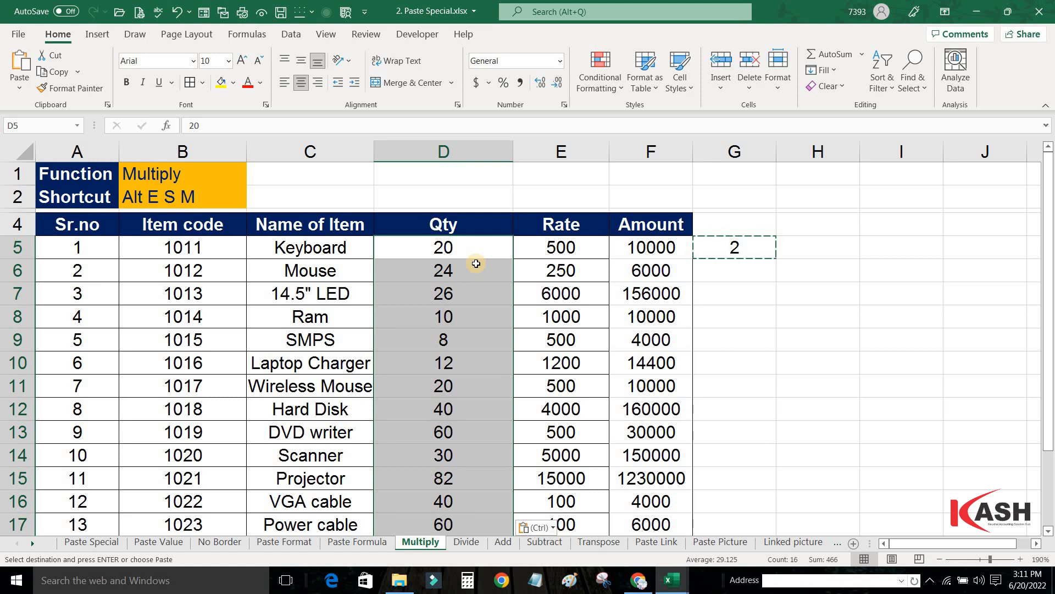
Check the contents of Qty cells D7 and D5 and the formula in Amount cell F5.
click(446, 283)
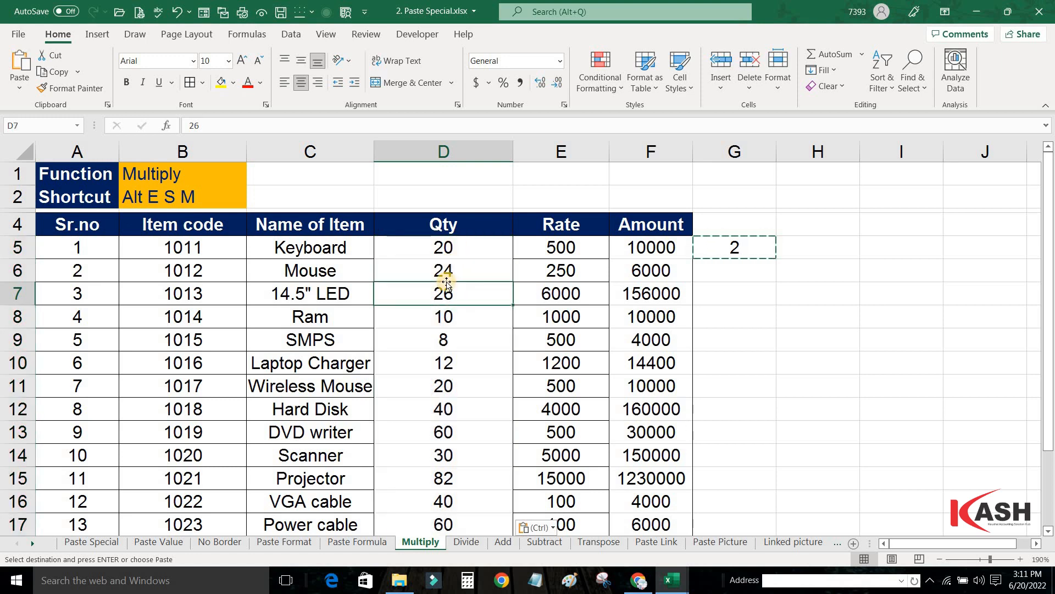
click(457, 245)
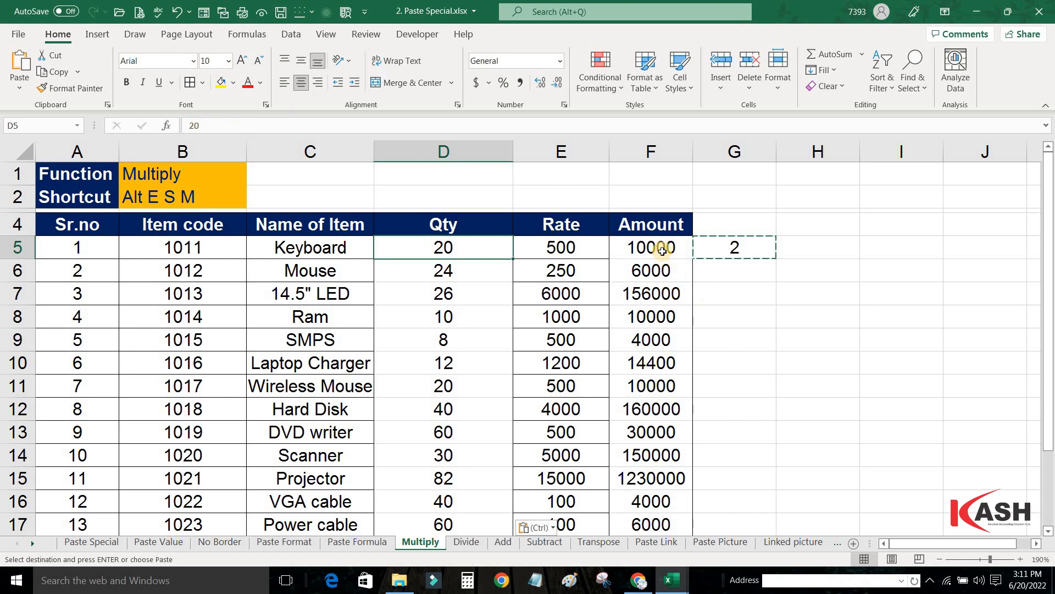
click(665, 248)
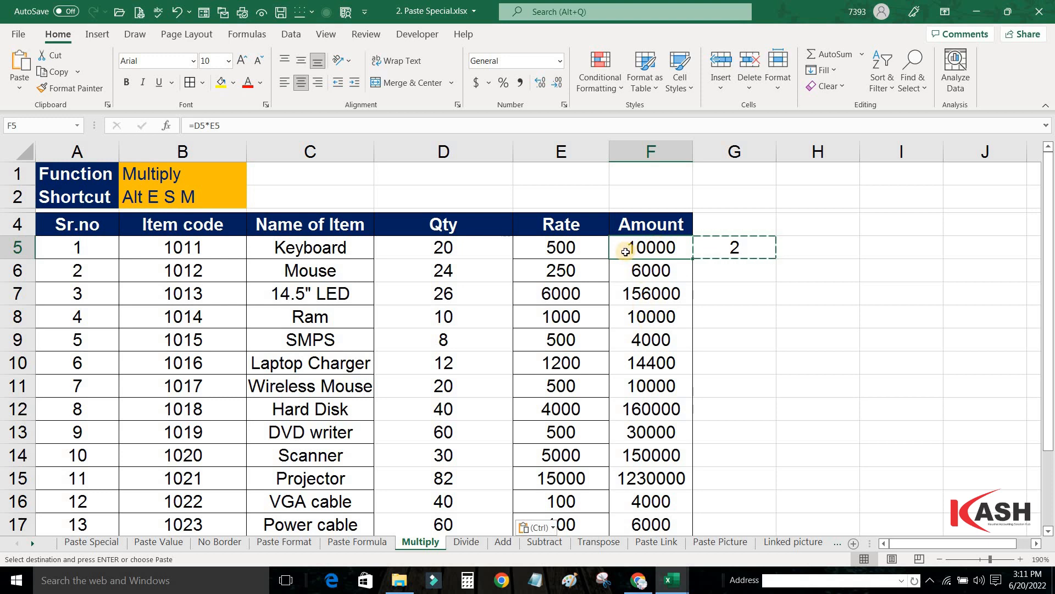
Multiply Amount cells F5:F20 by the copied 2 using the Multiply operation of Paste Special.
drag(624, 245, 648, 479)
scroll(649, 479, up, 2)
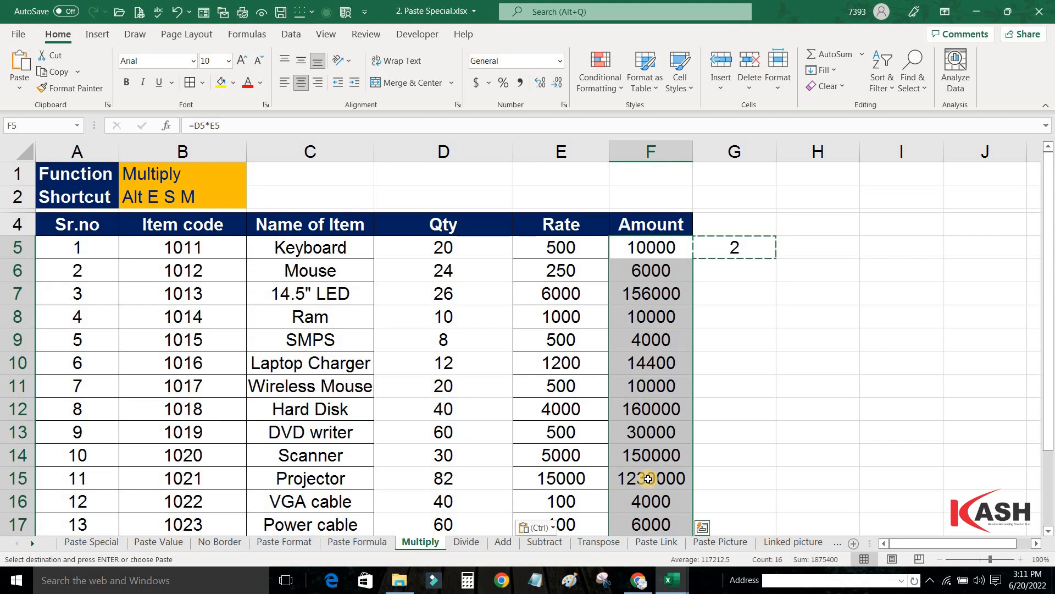
key(alt)
key(e)
key(s)
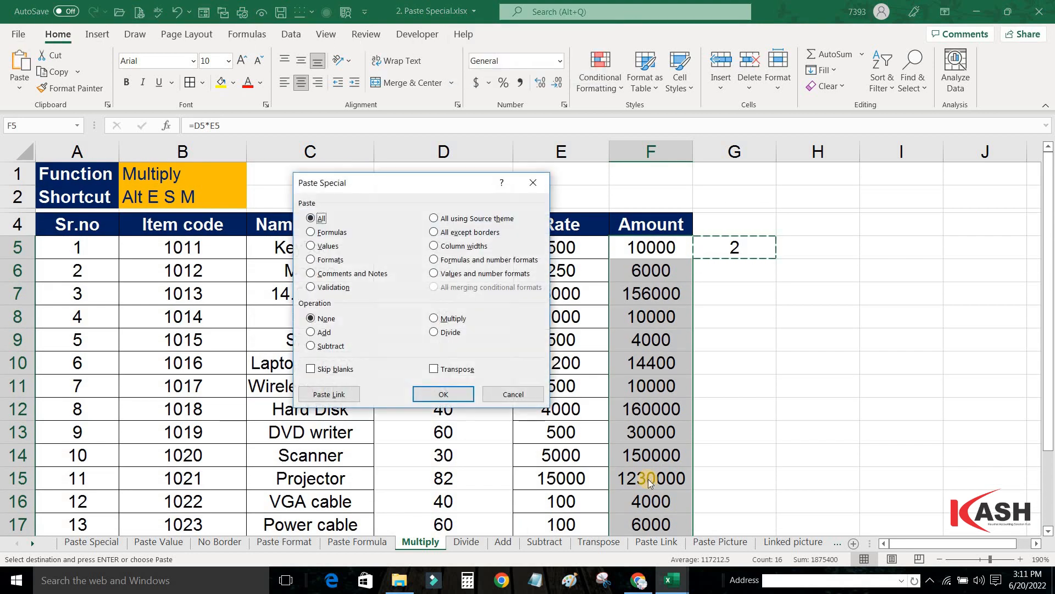
key(m)
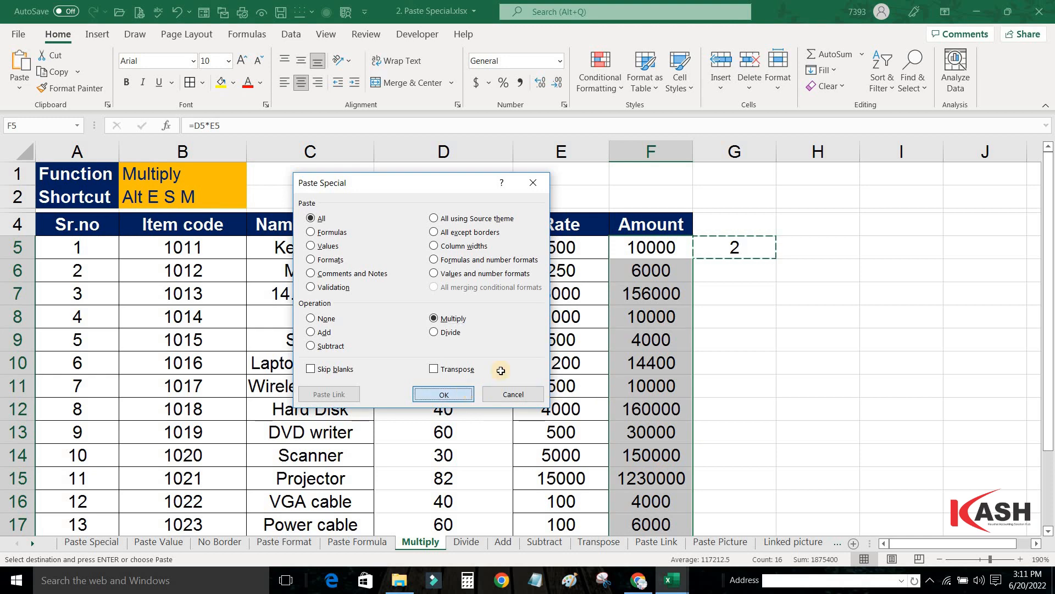
key(Return)
Examine the formulas in Amount cells F7 and F5 and compare them with the plain value in Qty cell D5.
click(652, 289)
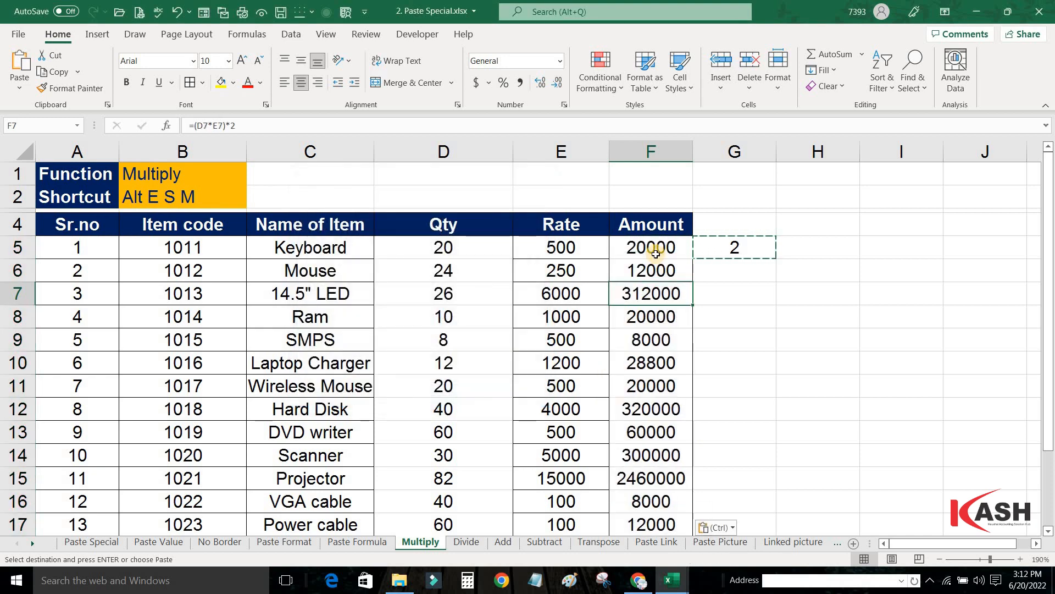
click(656, 252)
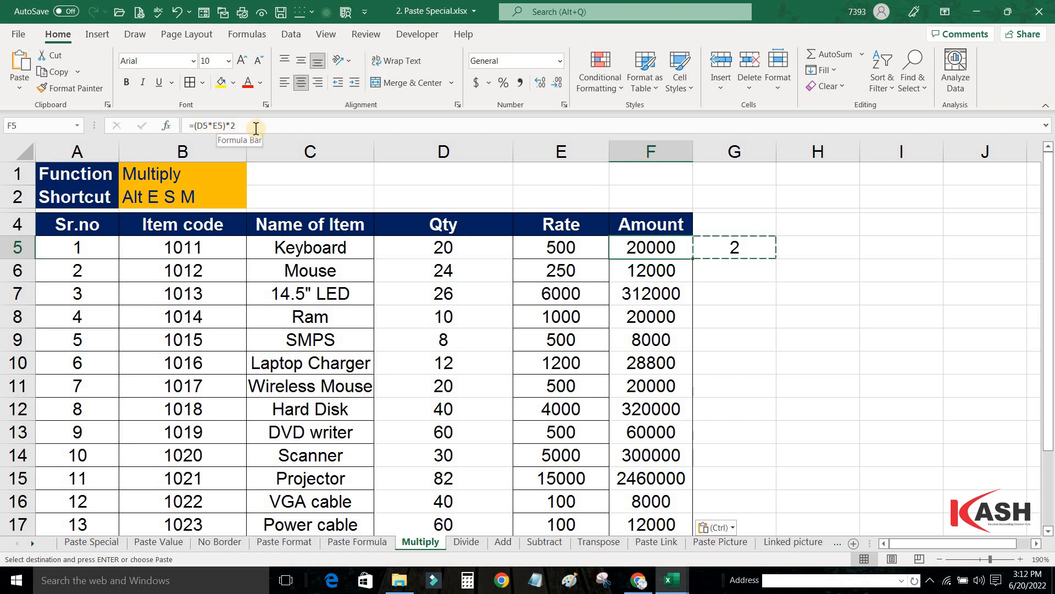
click(413, 258)
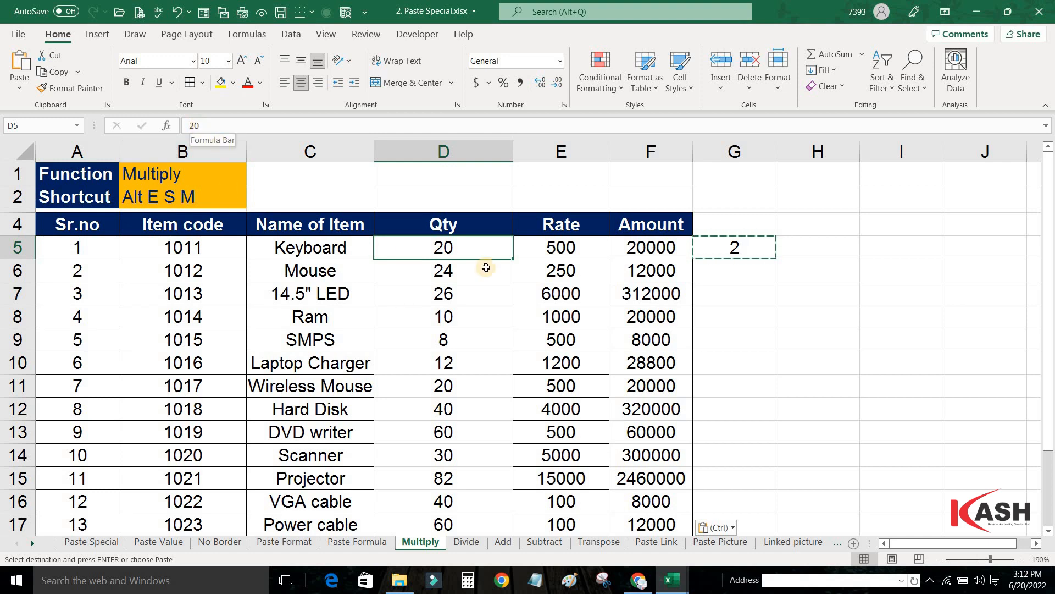
click(630, 243)
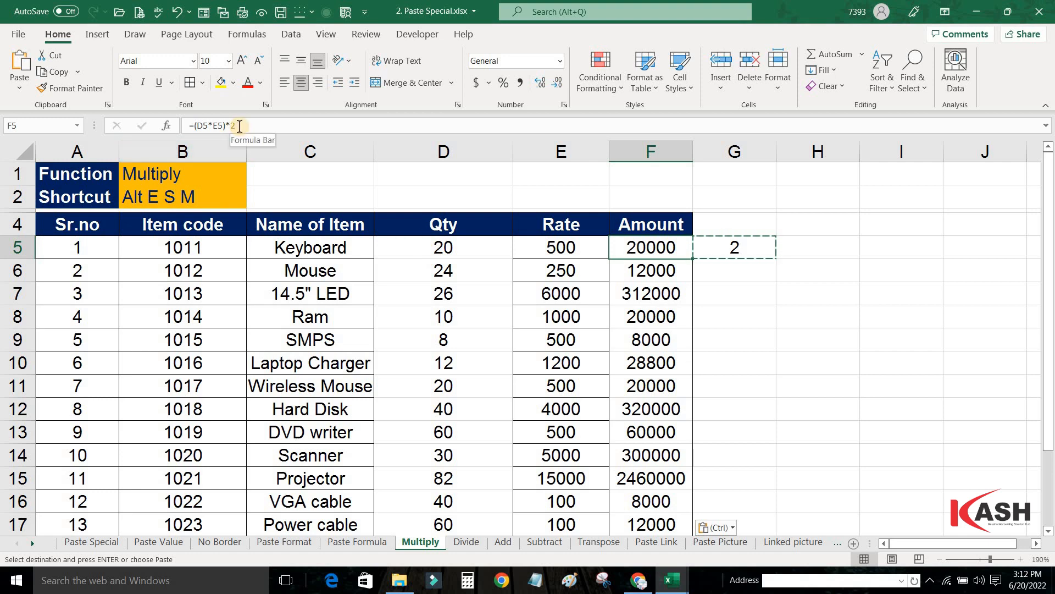
Switch to the Divide sheet and enter the divisor 10 in cell G5 beside the table.
click(466, 541)
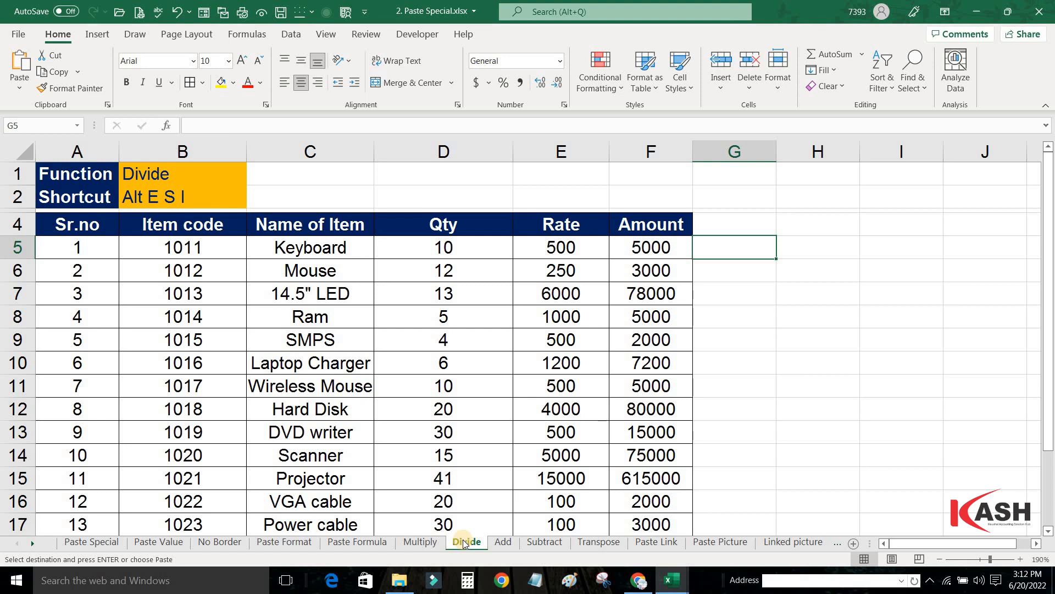
drag(420, 245, 435, 386)
drag(426, 460, 427, 457)
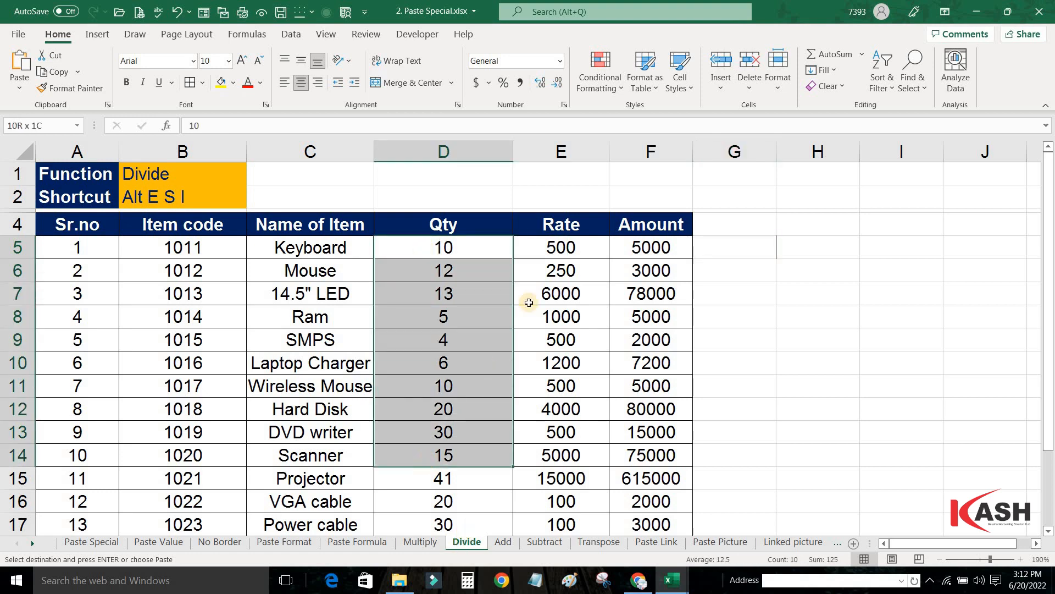
click(728, 248)
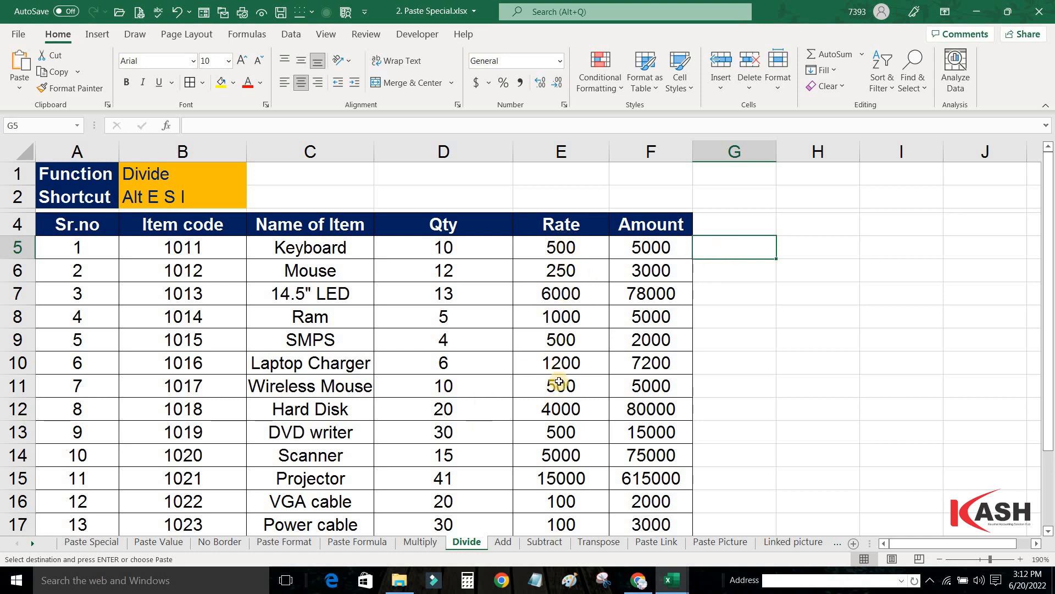
text(10)
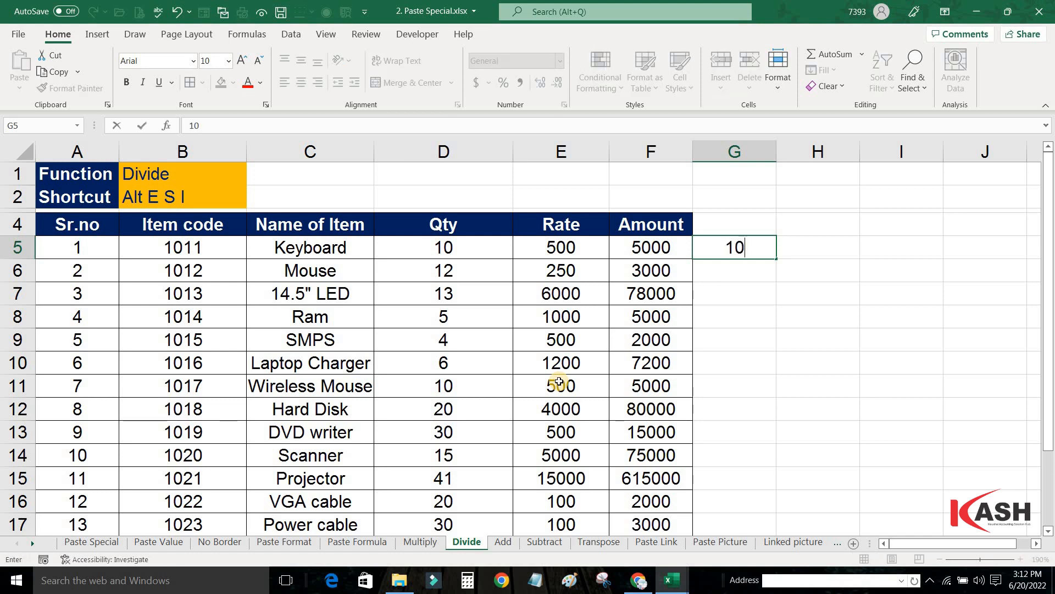
key(Return)
Divide the Rate cells E5:E20 by the 10 copied from G5, using the Divide operation of Paste Special.
click(719, 251)
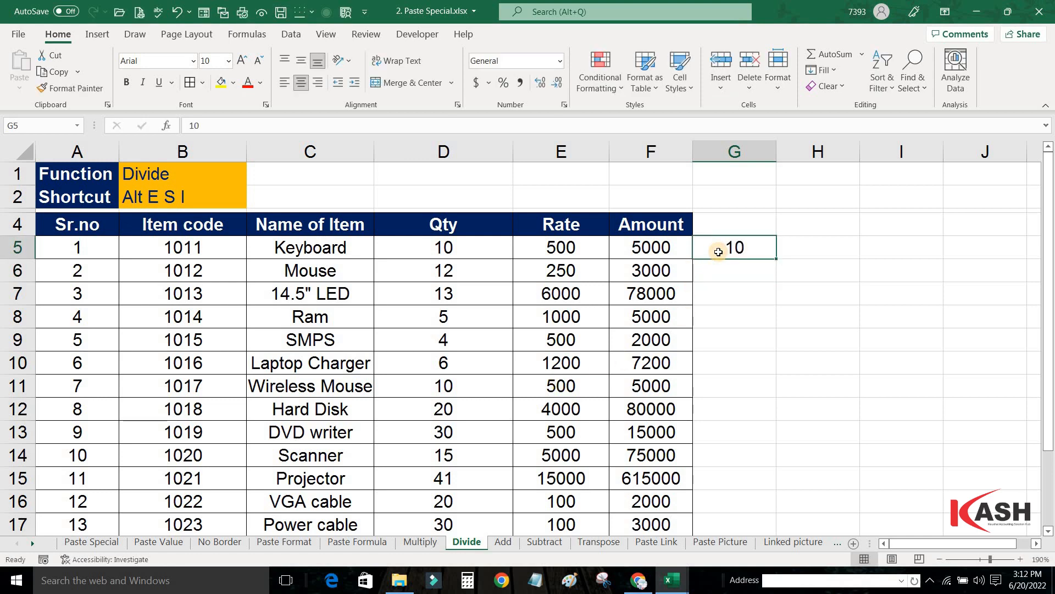
key(ctrl+c)
drag(547, 258, 548, 497)
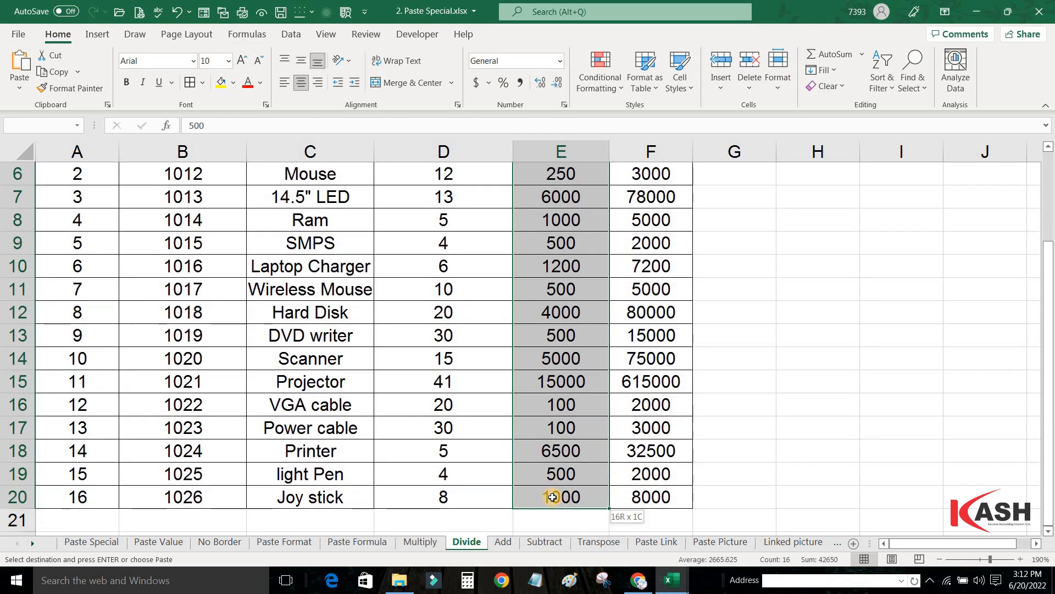
scroll(366, 288, up, 2)
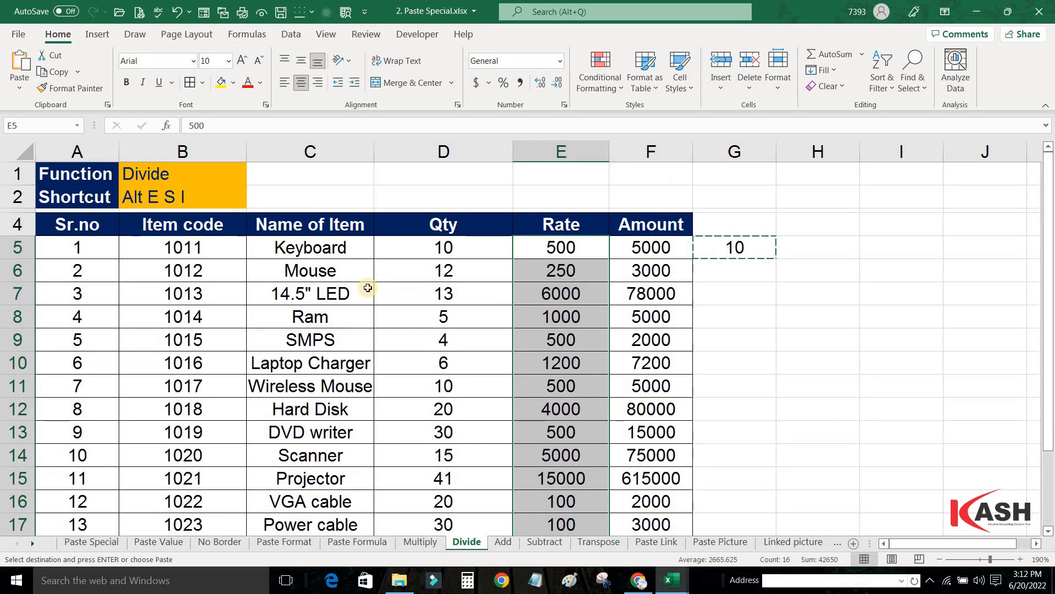
key(alt+e)
key(s)
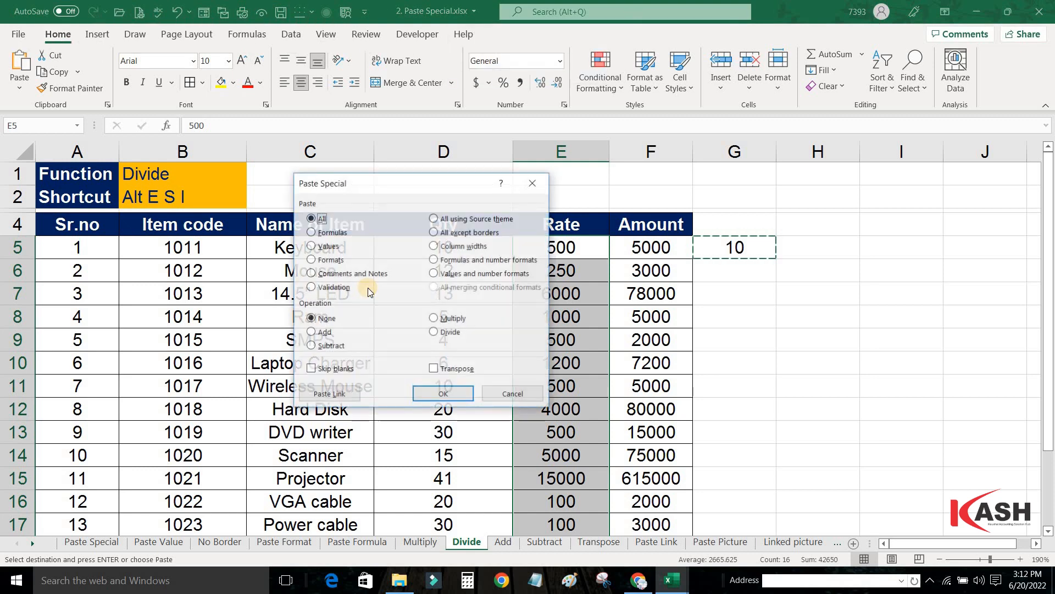
key(i)
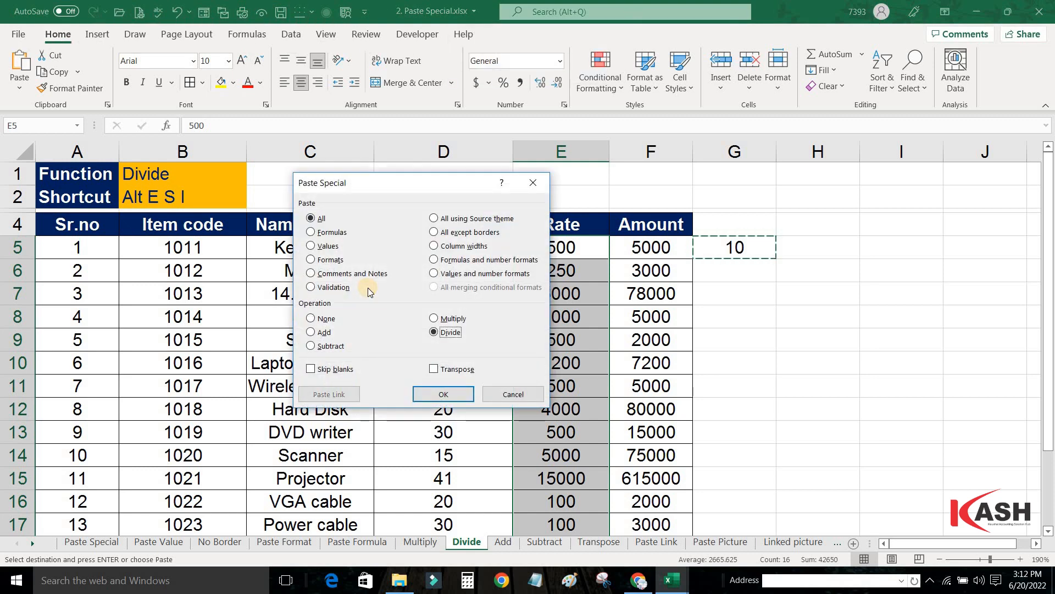
click(444, 394)
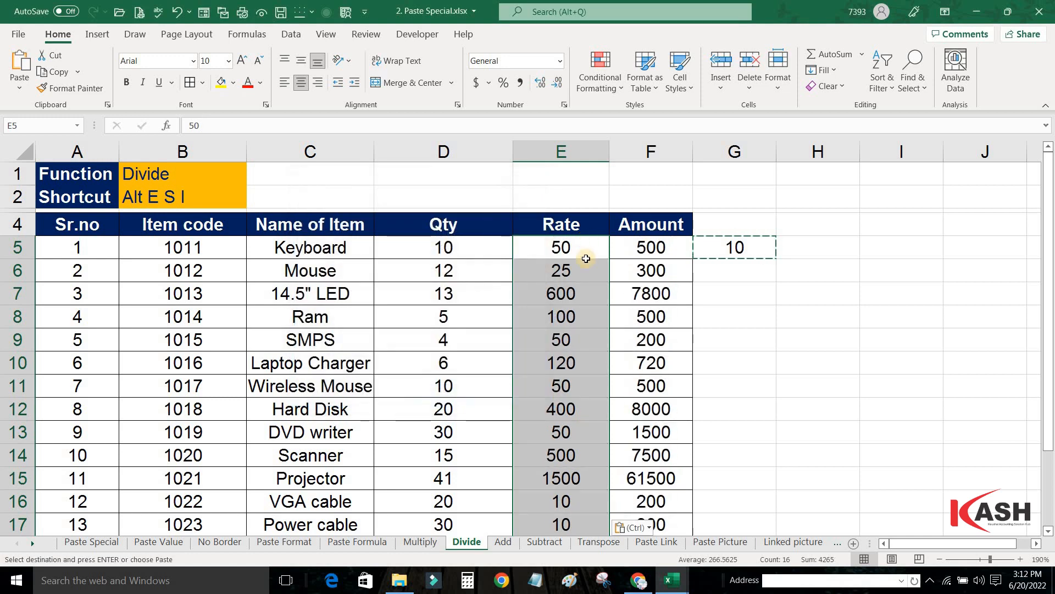
click(735, 317)
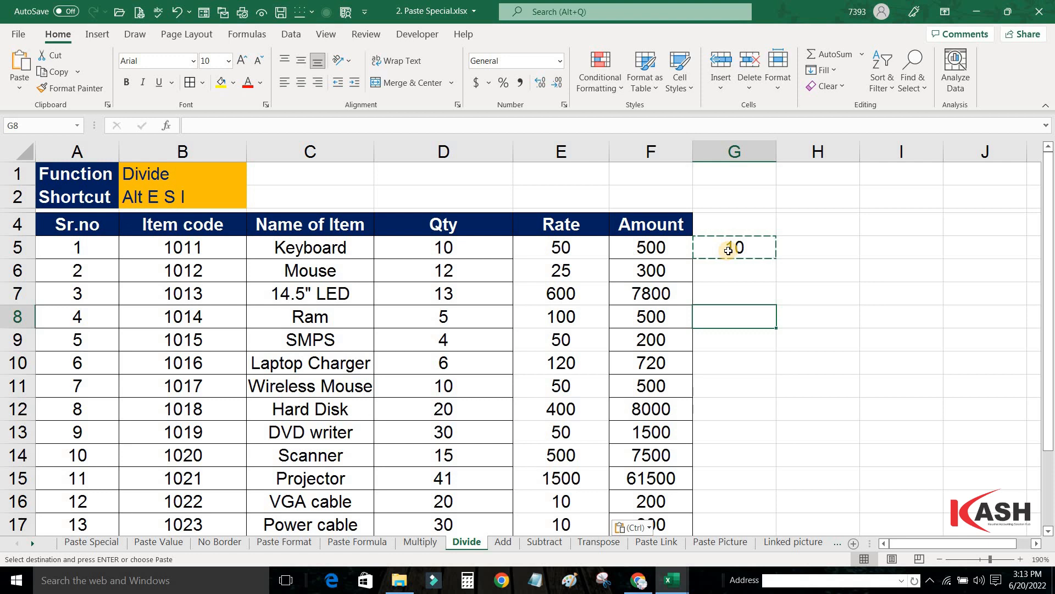
Switch to the Add sheet and enter 100 in cell G5 beside the table.
click(501, 542)
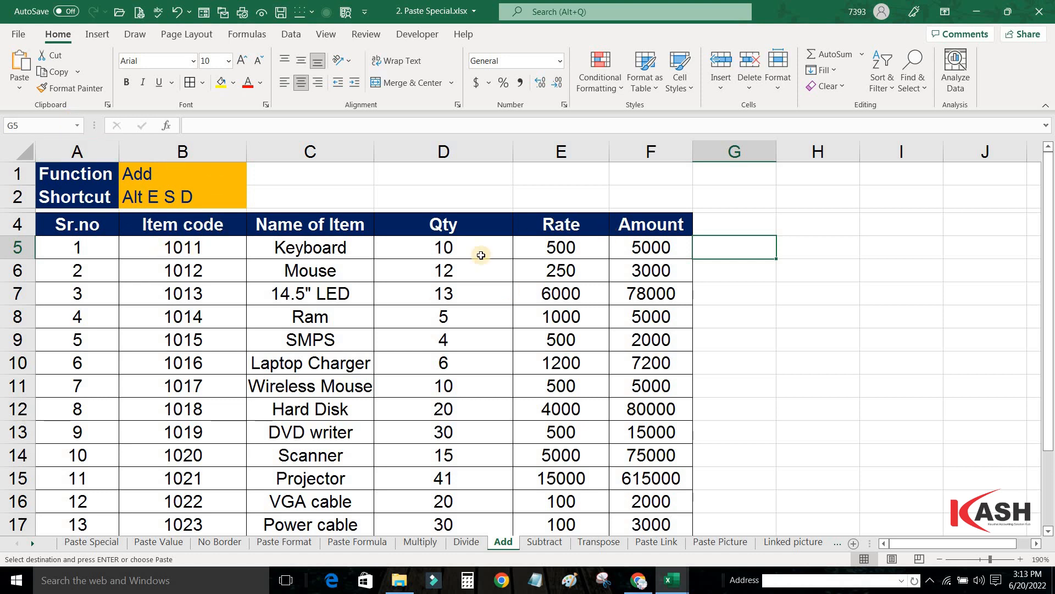
drag(459, 248, 464, 457)
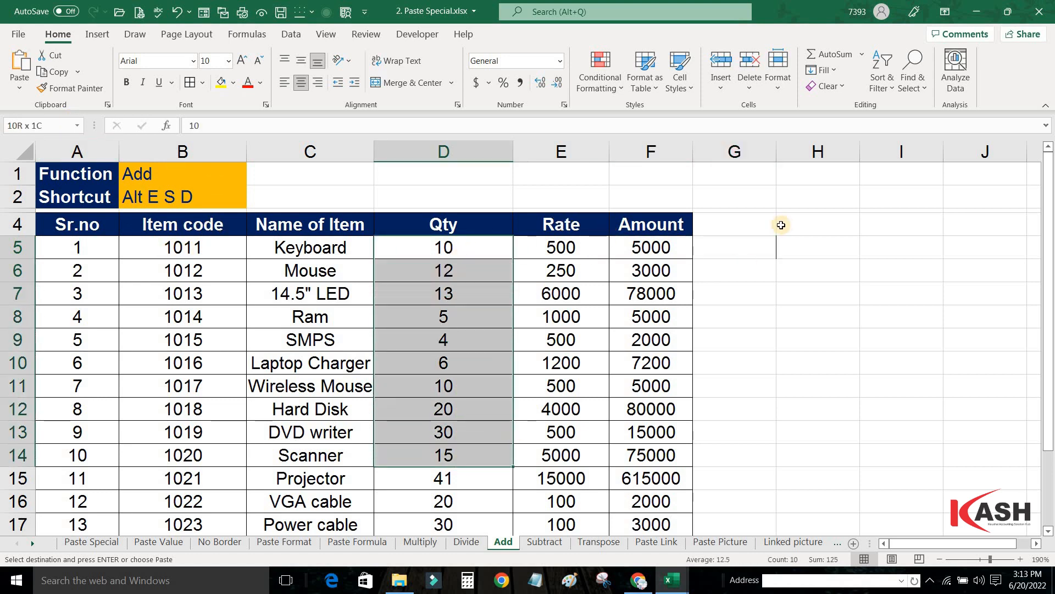
click(730, 247)
text(100)
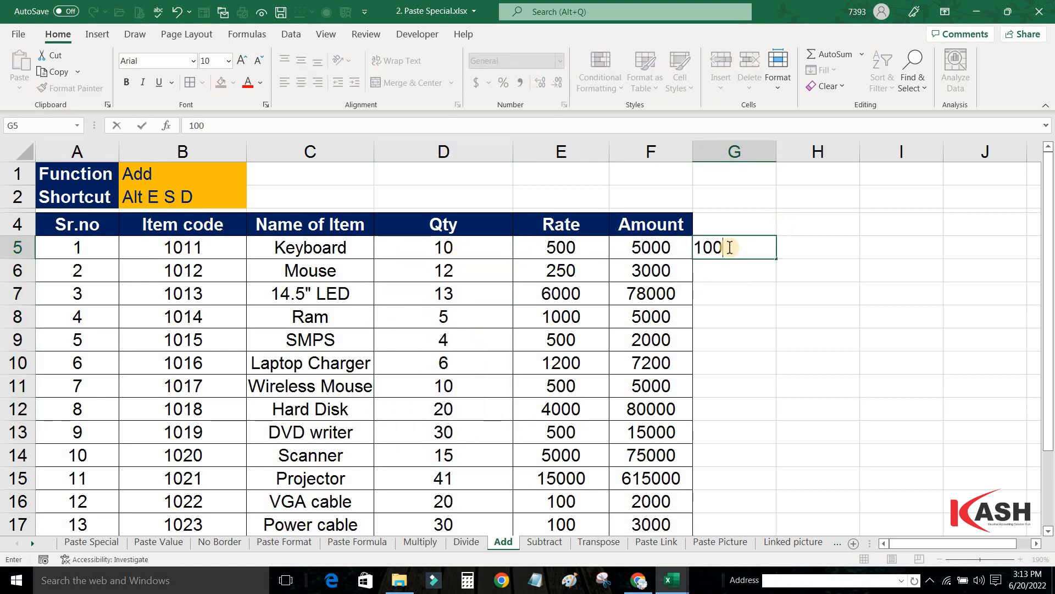
key(Return)
Add the 100 copied from G5 to the Qty cells D5:D20 using the Add operation of Paste Special.
click(730, 248)
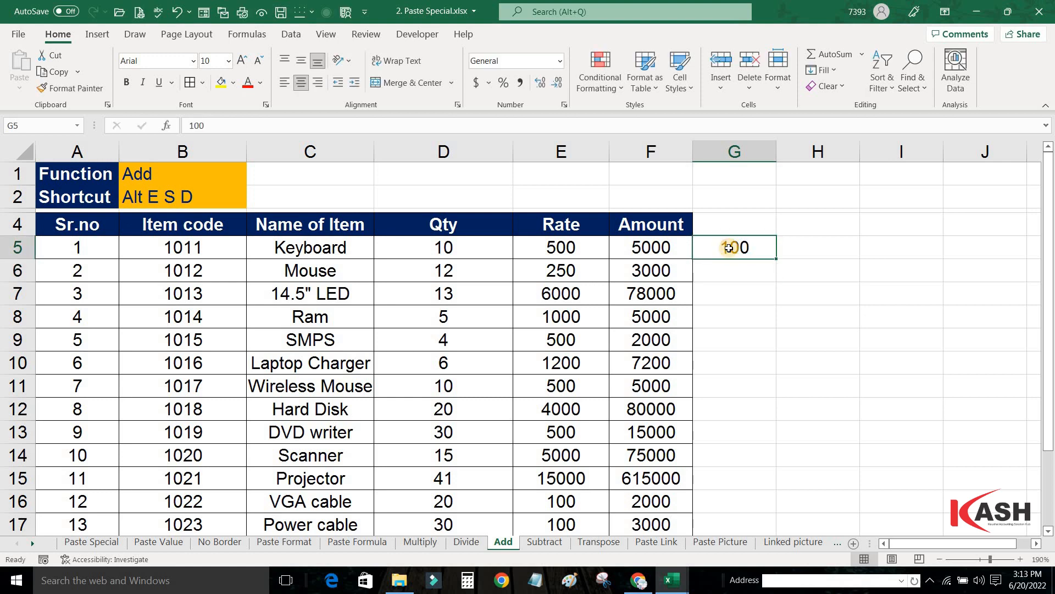
key(ctrl+c)
drag(415, 246, 431, 497)
scroll(406, 388, up, 1)
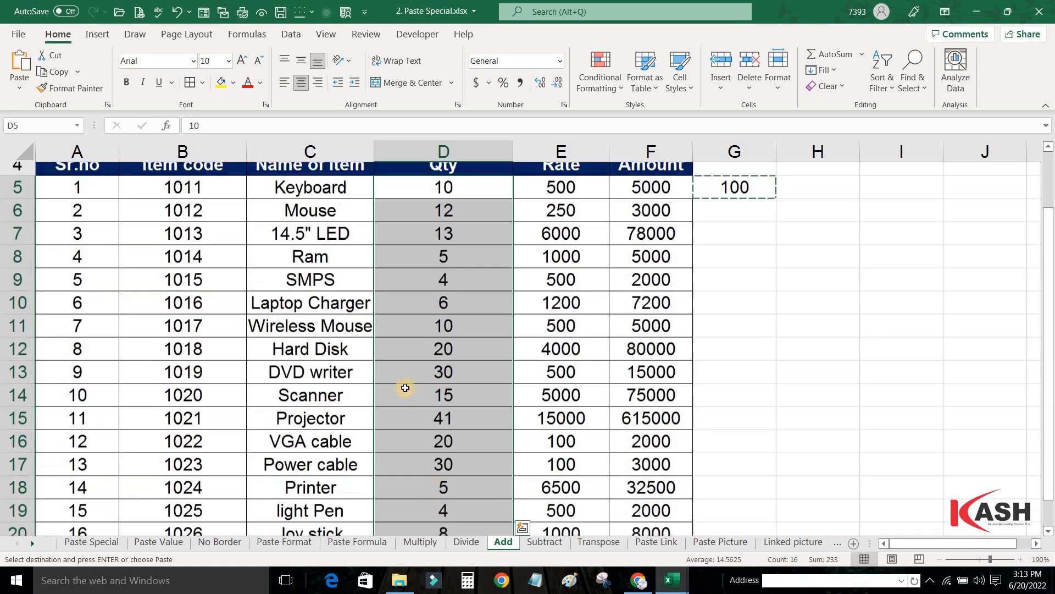
scroll(405, 388, up, 1)
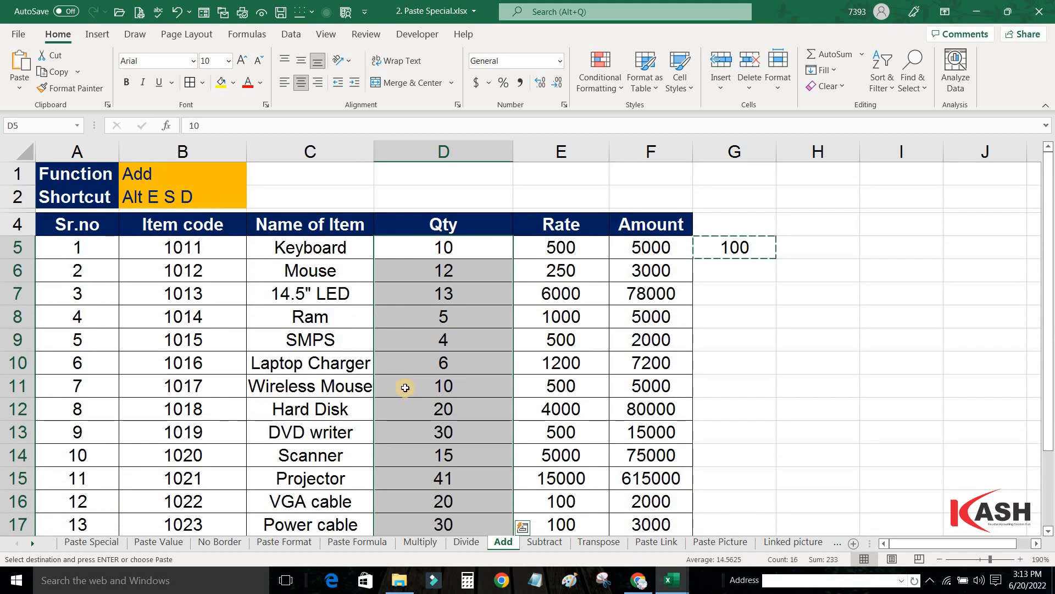
key(alt)
key(e)
key(s)
key(d)
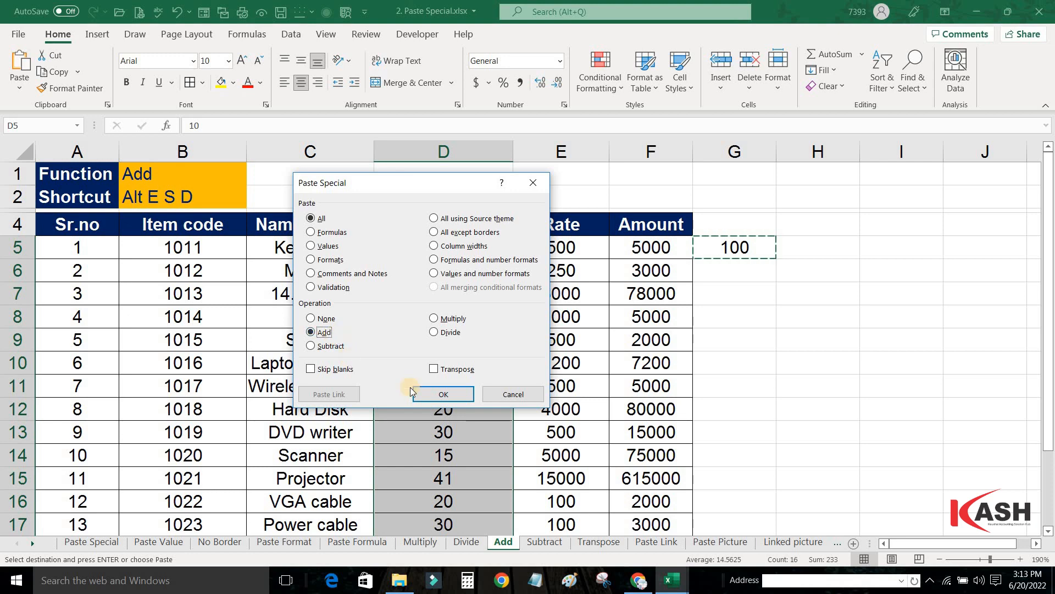
click(440, 394)
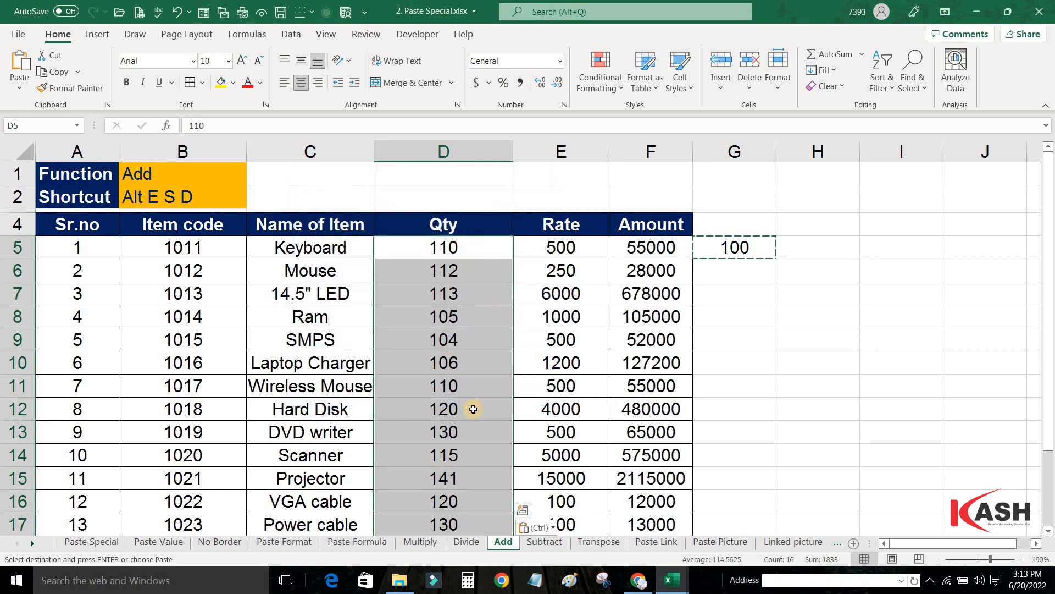
Switch to the Subtract sheet and enter 2 in cell G5 beside the table.
click(546, 542)
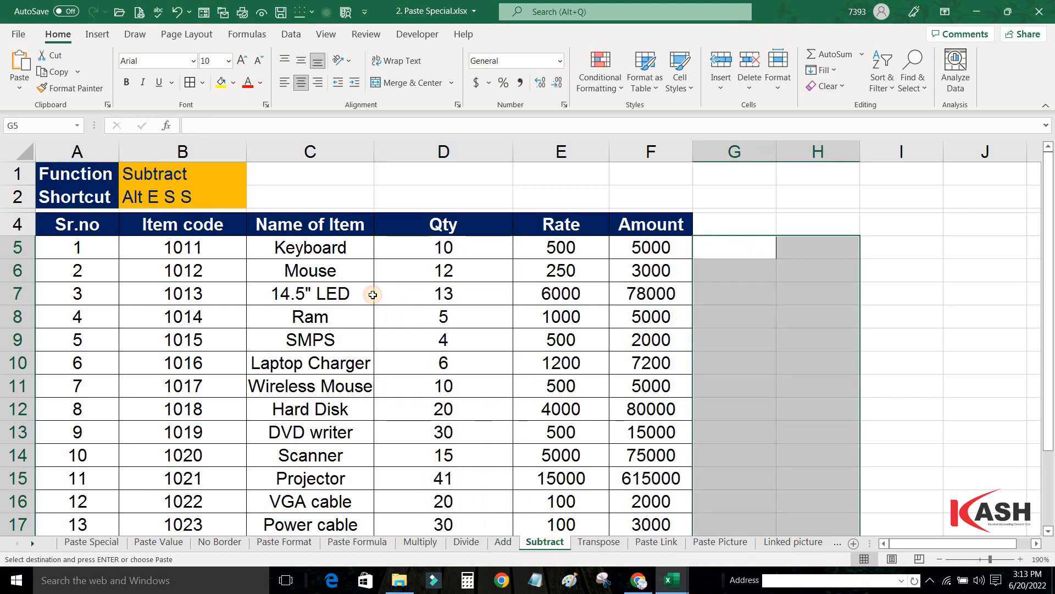
click(561, 363)
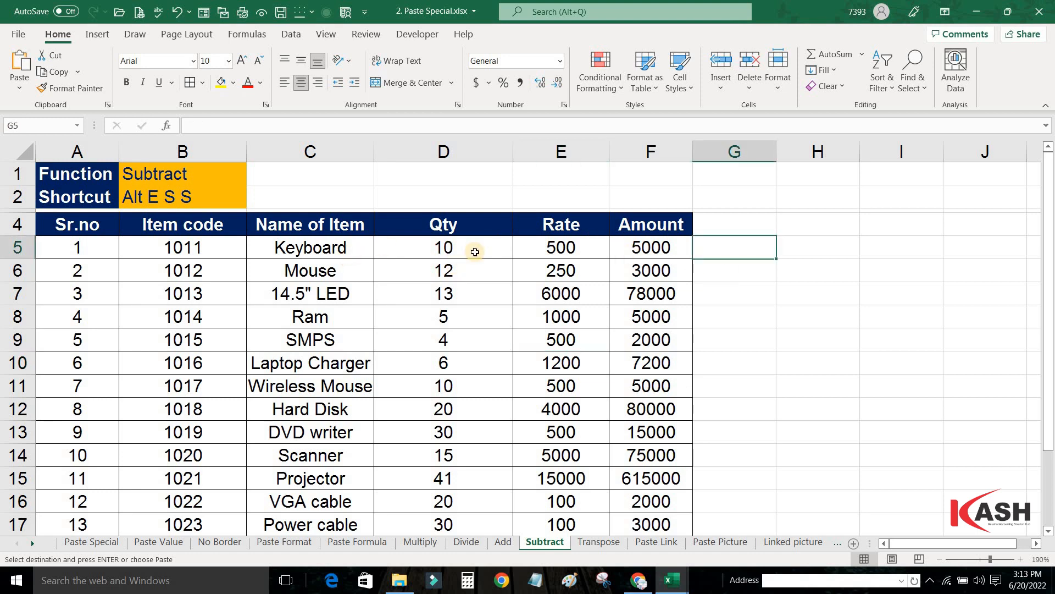
text(2)
key(Return)
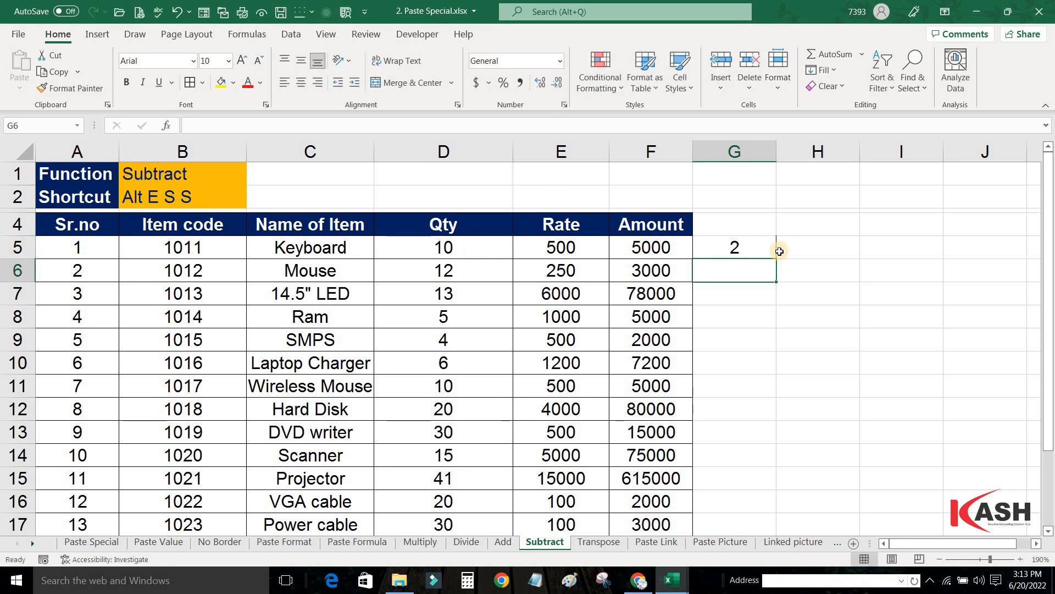
Subtract the 2 copied from G5 from the Qty cells D5:D20 using the Subtract operation of Paste Special.
click(745, 248)
key(ctrl+c)
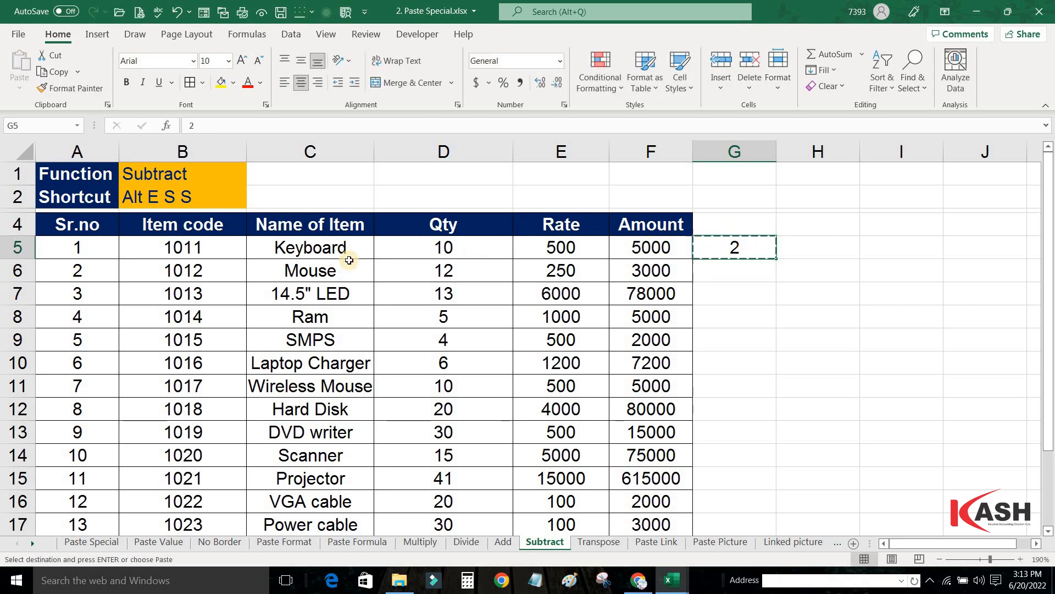
drag(388, 250, 427, 495)
scroll(243, 253, up, 2)
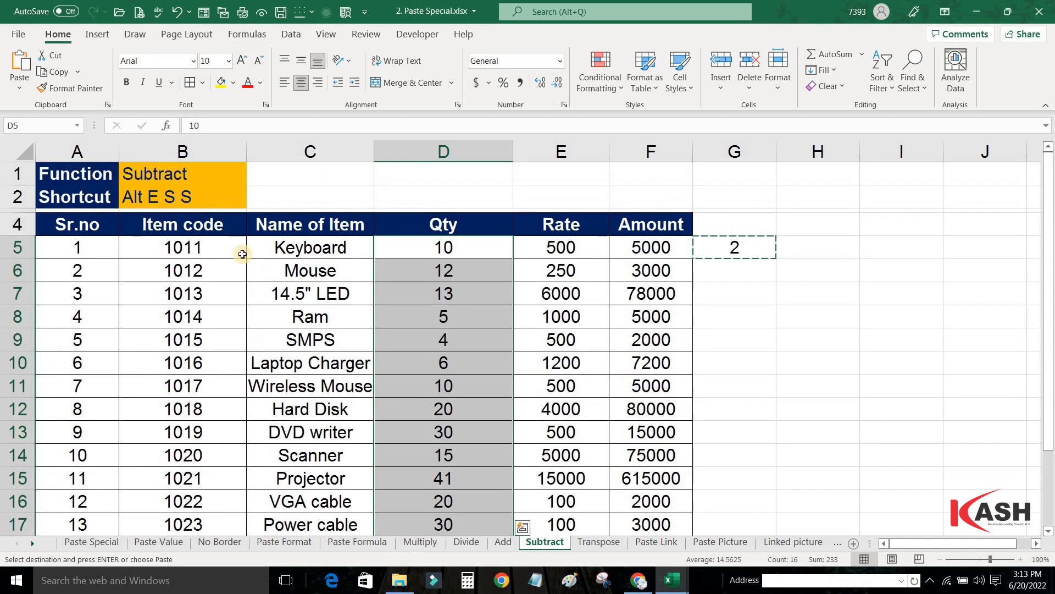
key(alt)
key(e)
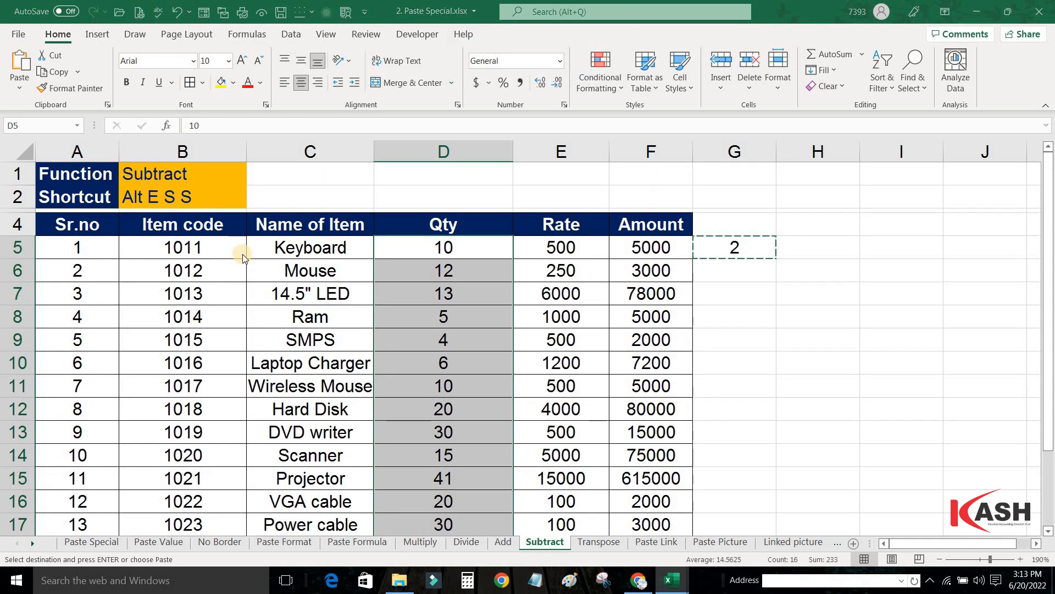
key(s)
key(s)
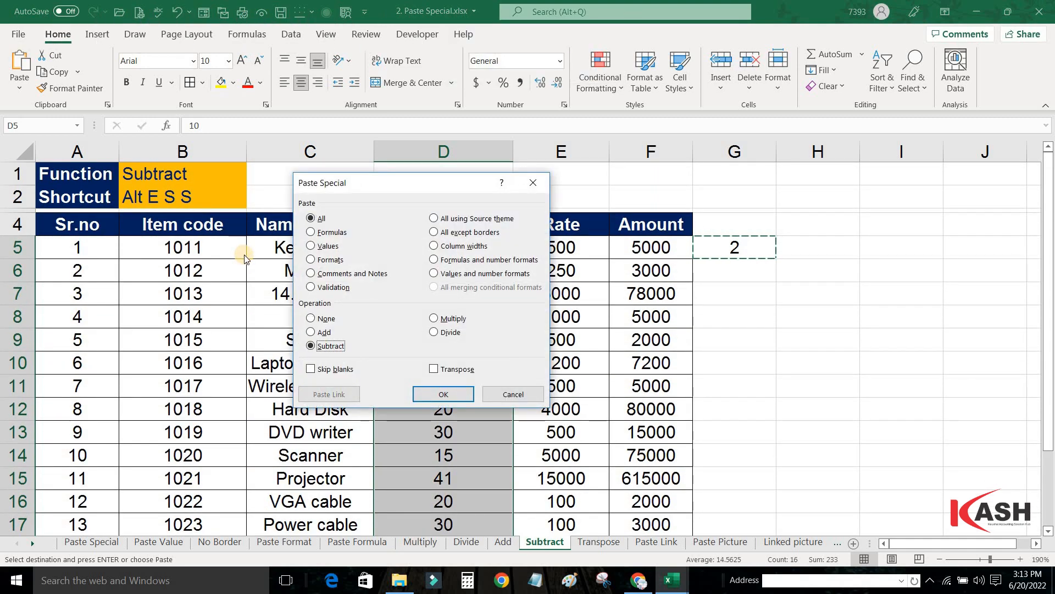
click(445, 394)
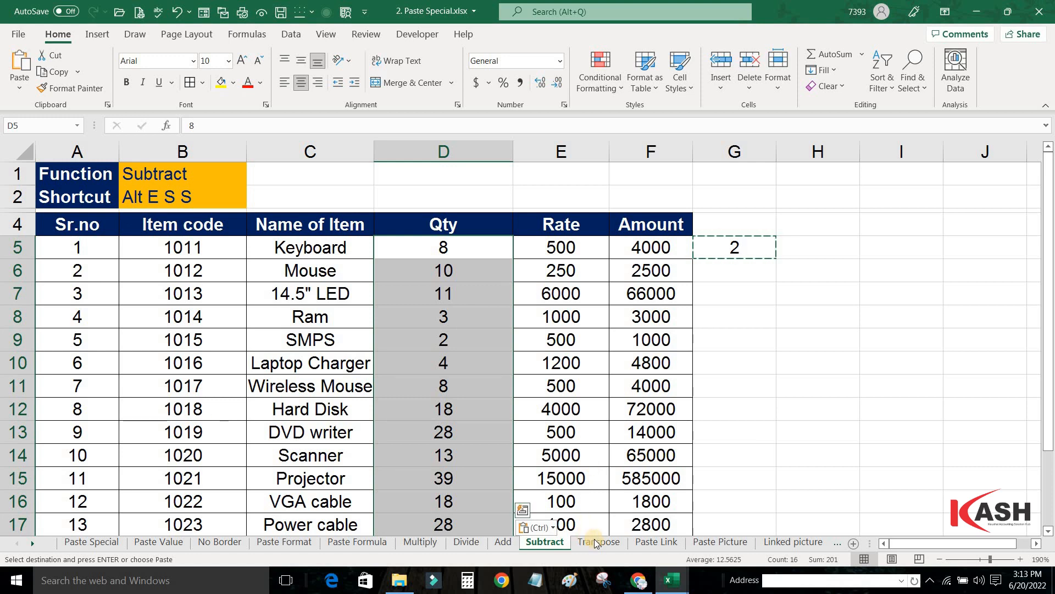
Switch to the Transpose sheet and copy the whole item table A4:F20 including its header row.
key(ctrl+Page_Down)
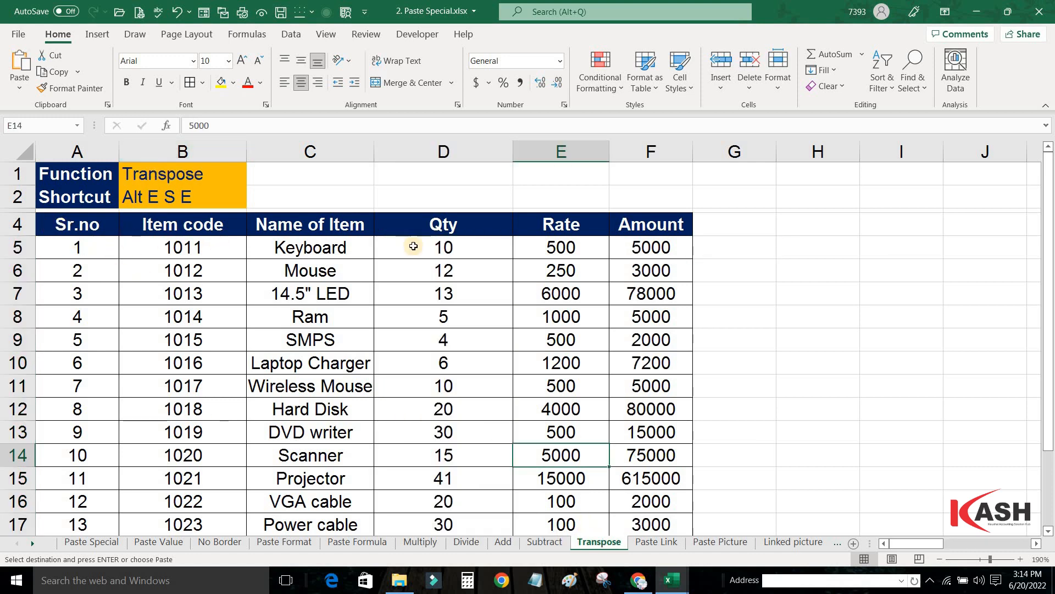
drag(413, 247, 630, 531)
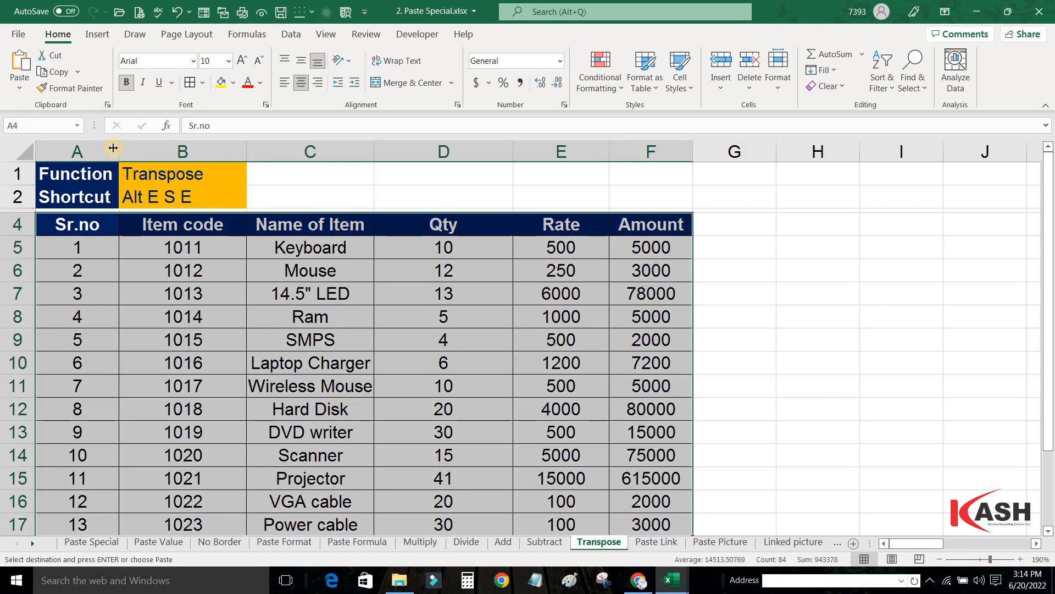
click(82, 297)
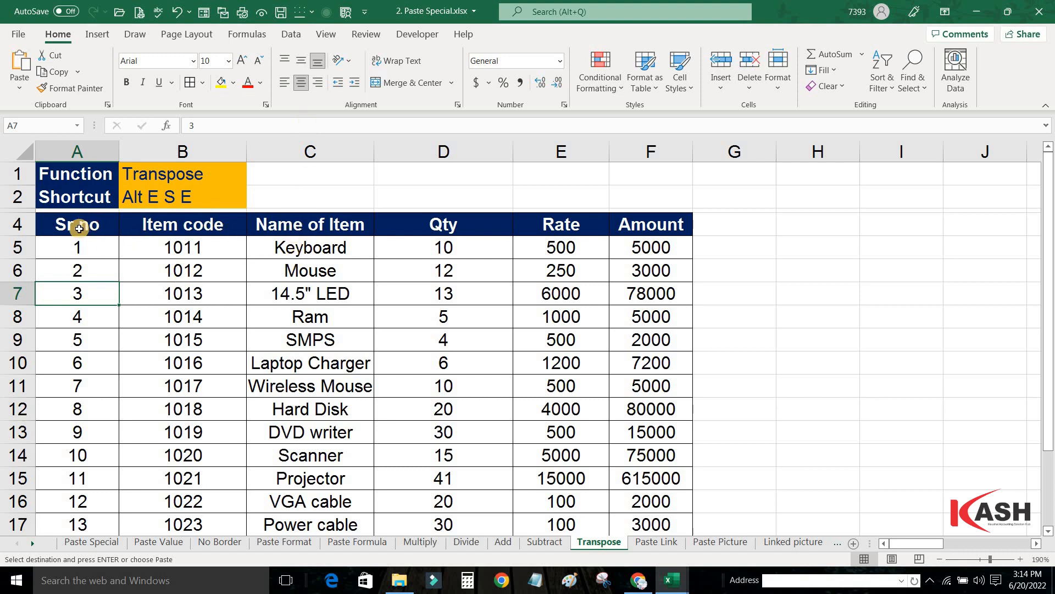
drag(79, 226, 636, 217)
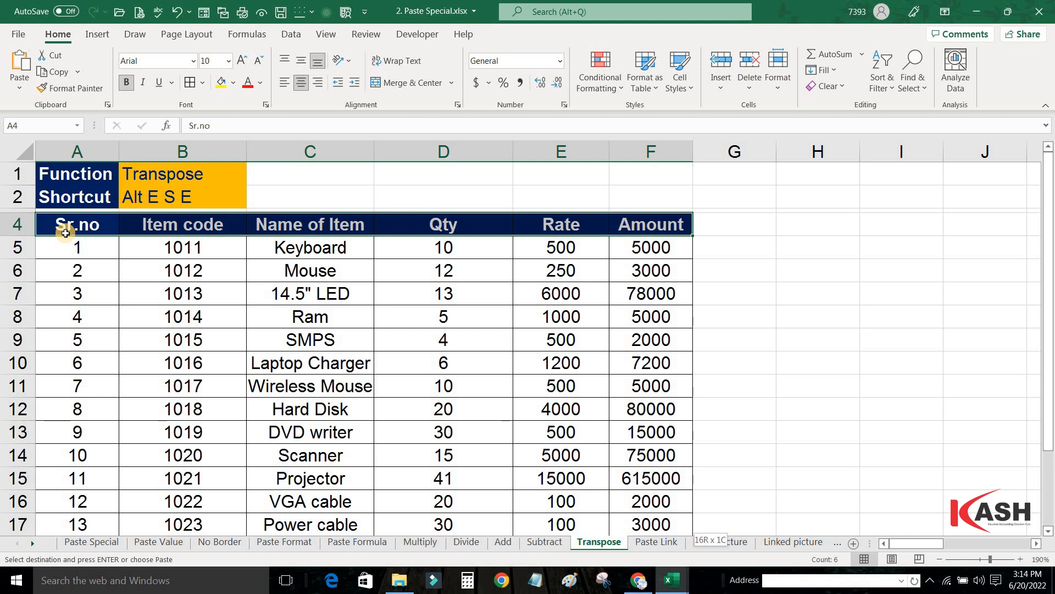
key(ctrl+shift+Down)
scroll(97, 144, up, 2)
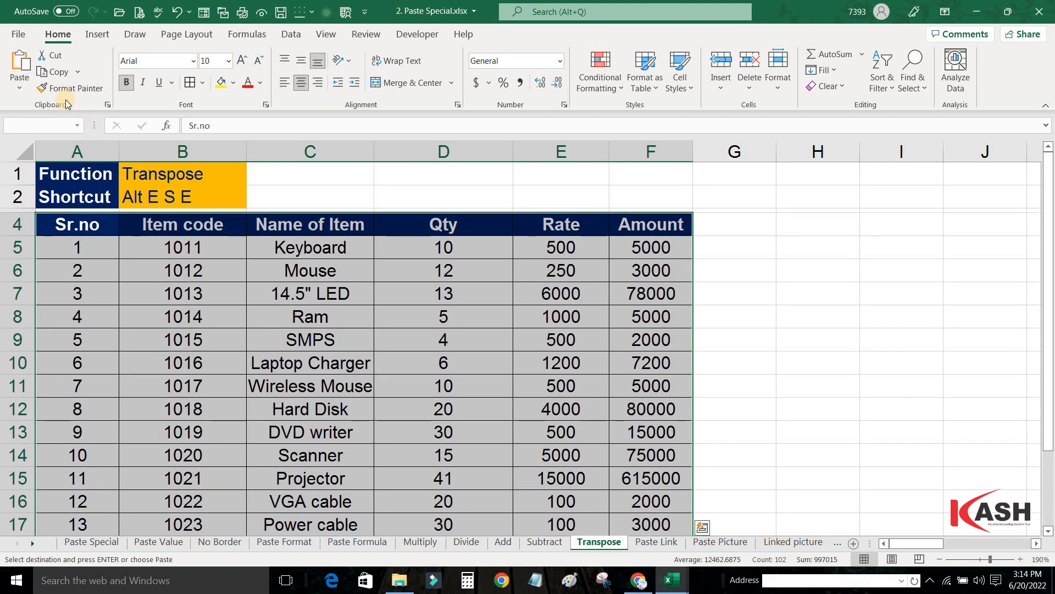
click(59, 73)
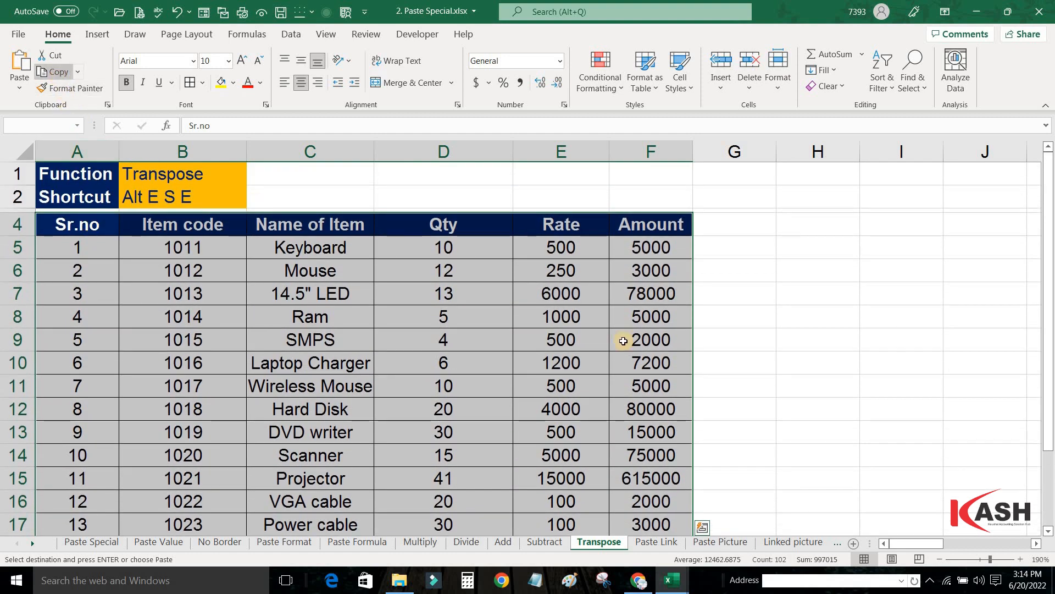
Paste the copied table at cell H7 with the Transpose option of Paste Special and review the pasted table.
click(800, 294)
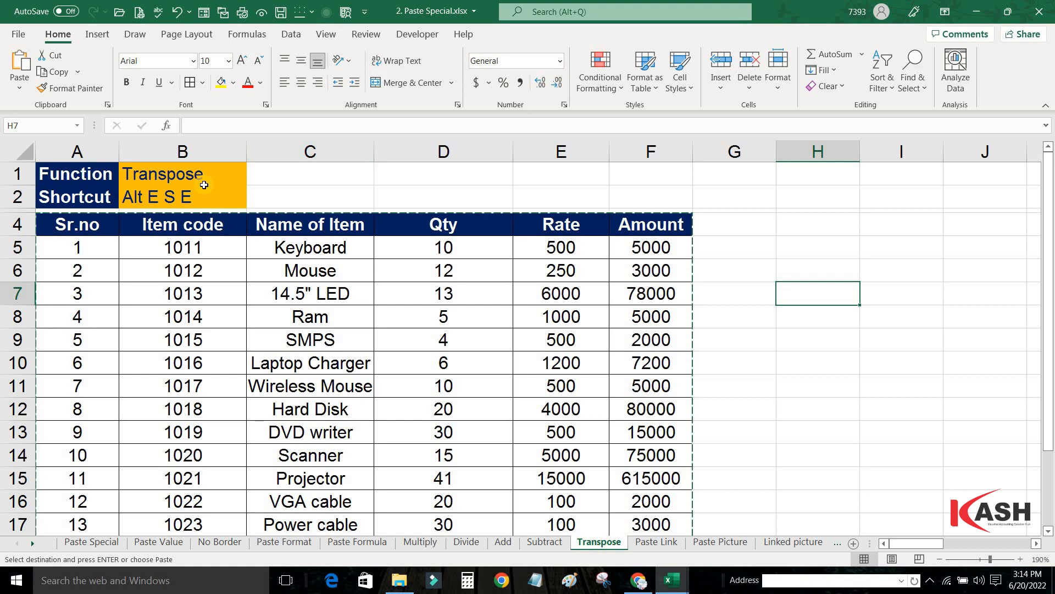
key(alt+e)
key(s)
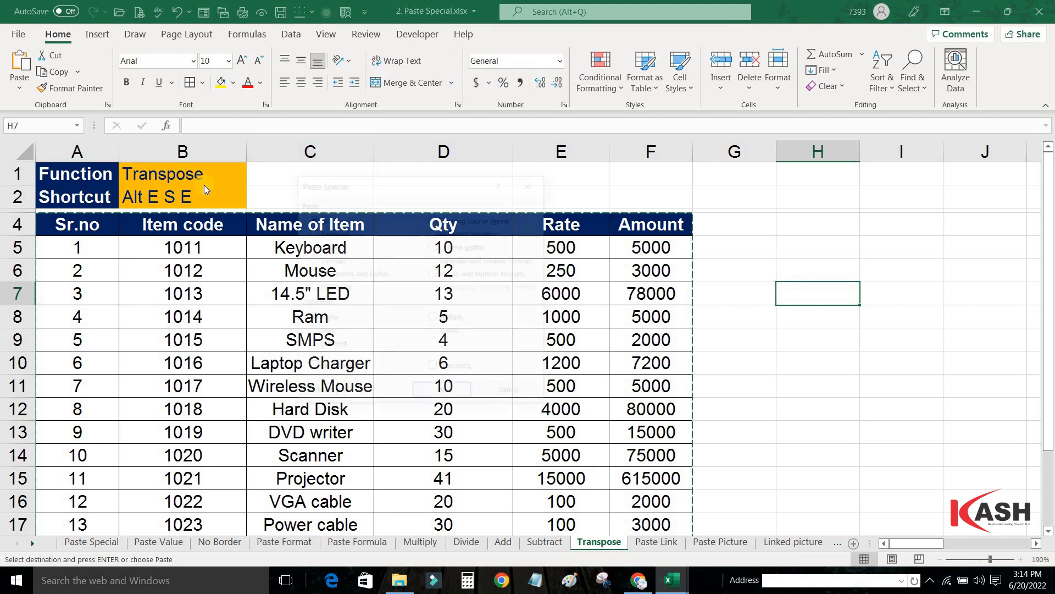
key(e)
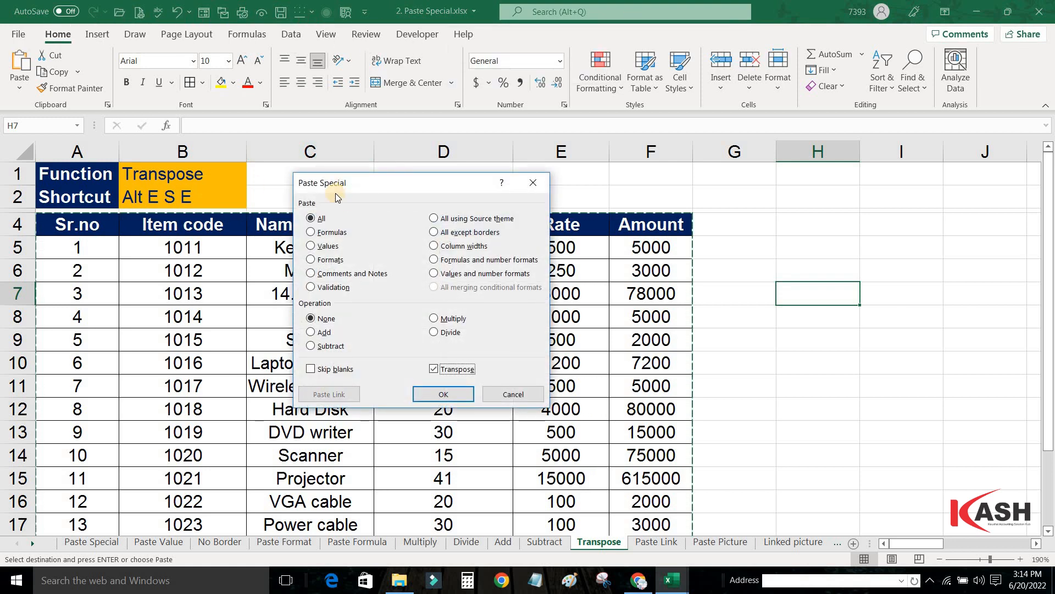
click(451, 395)
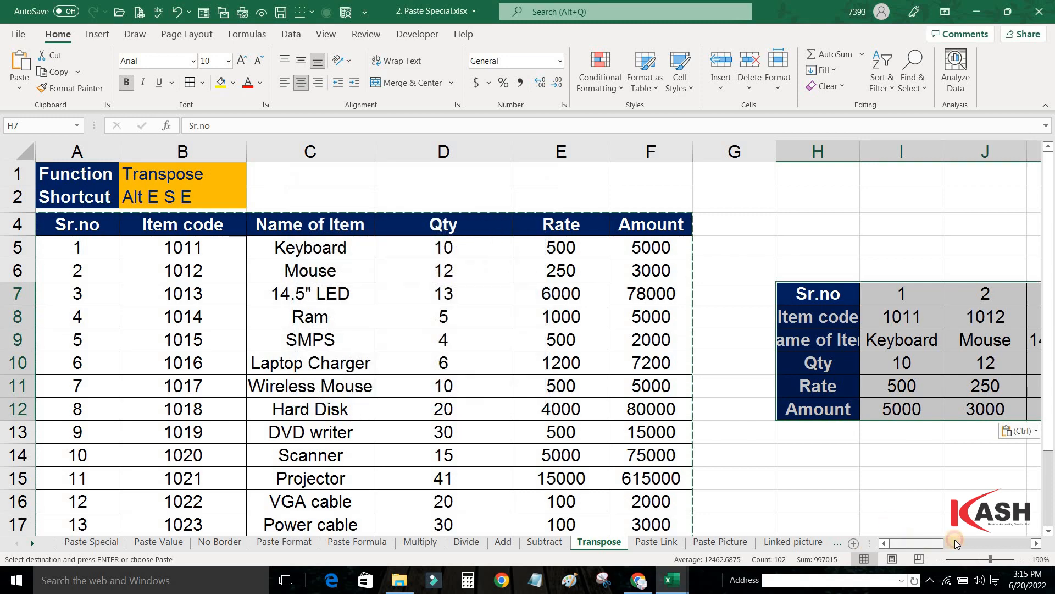
mouse_move(955, 540)
mouse_down()
mouse_move(982, 539)
mouse_move(946, 538)
mouse_up()
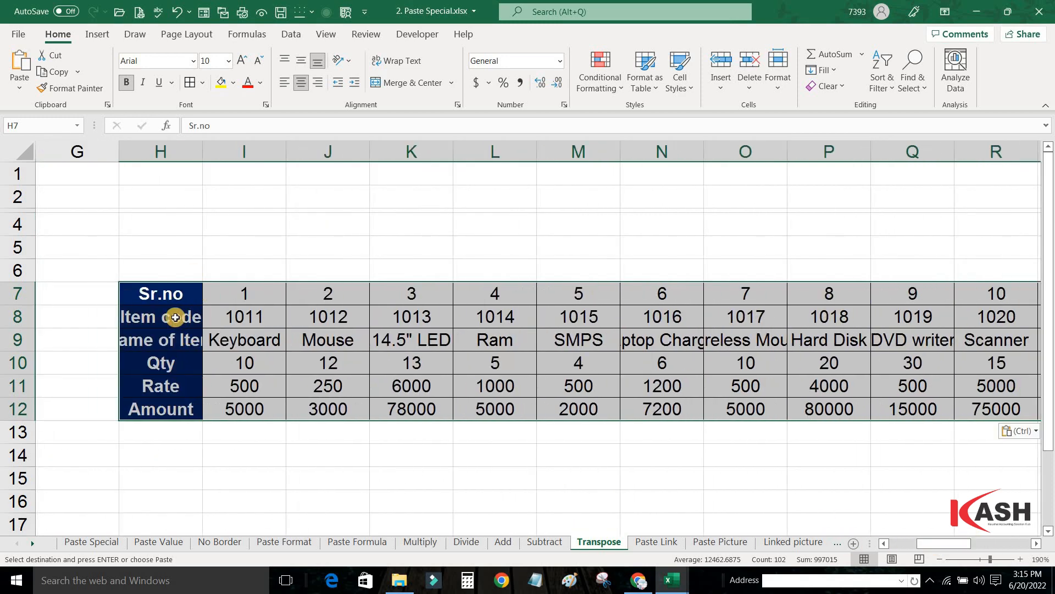
click(150, 298)
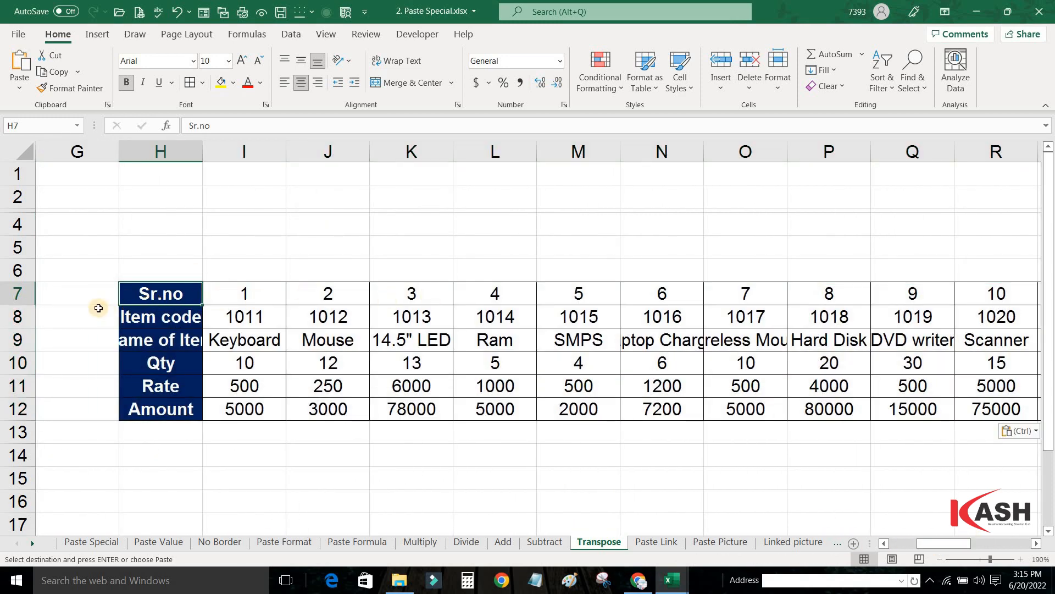
Fit column H's width to its labels and copy the transposed table H7:X12.
double_click(202, 158)
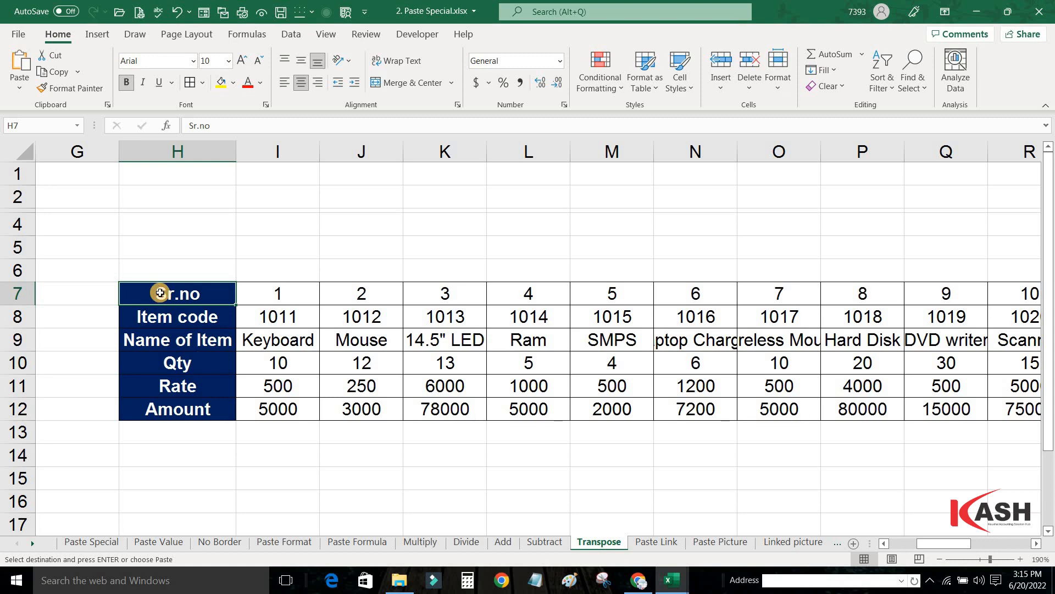
key(ctrl+shift+Right)
key(ctrl+shift+Down)
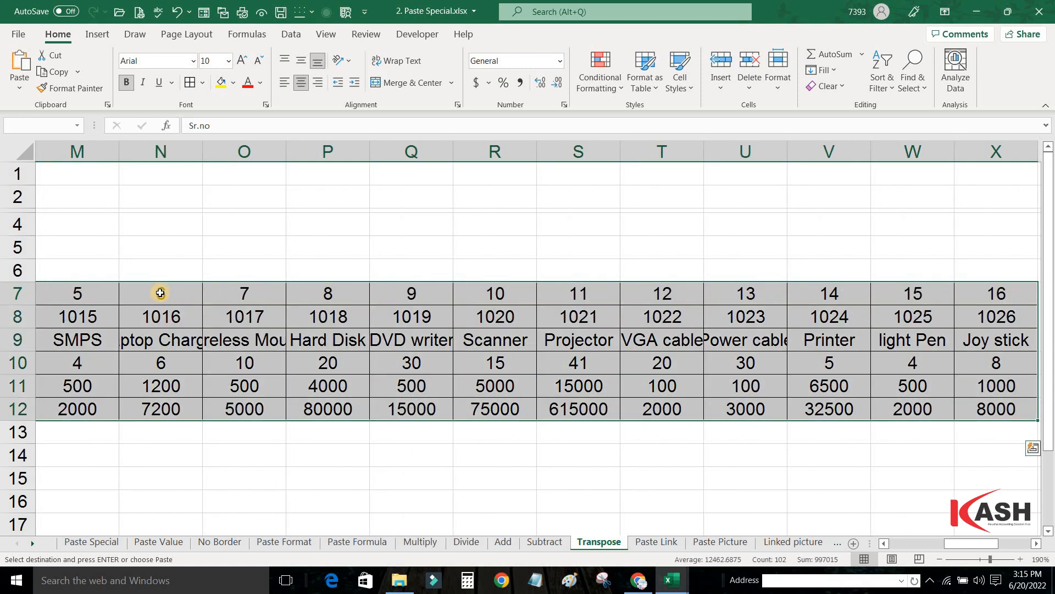
key(ctrl+c)
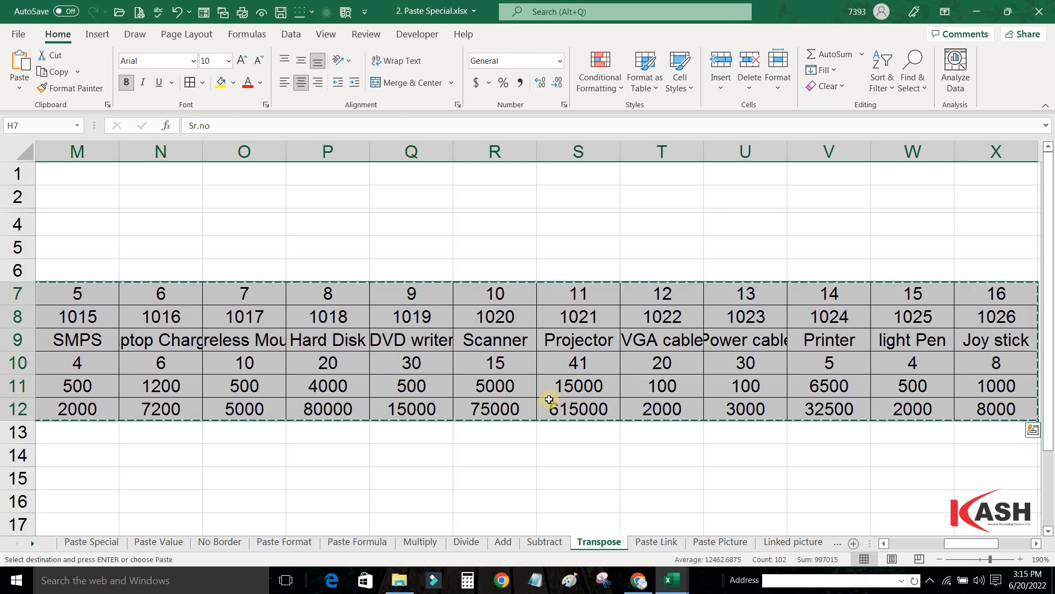
click(1036, 544)
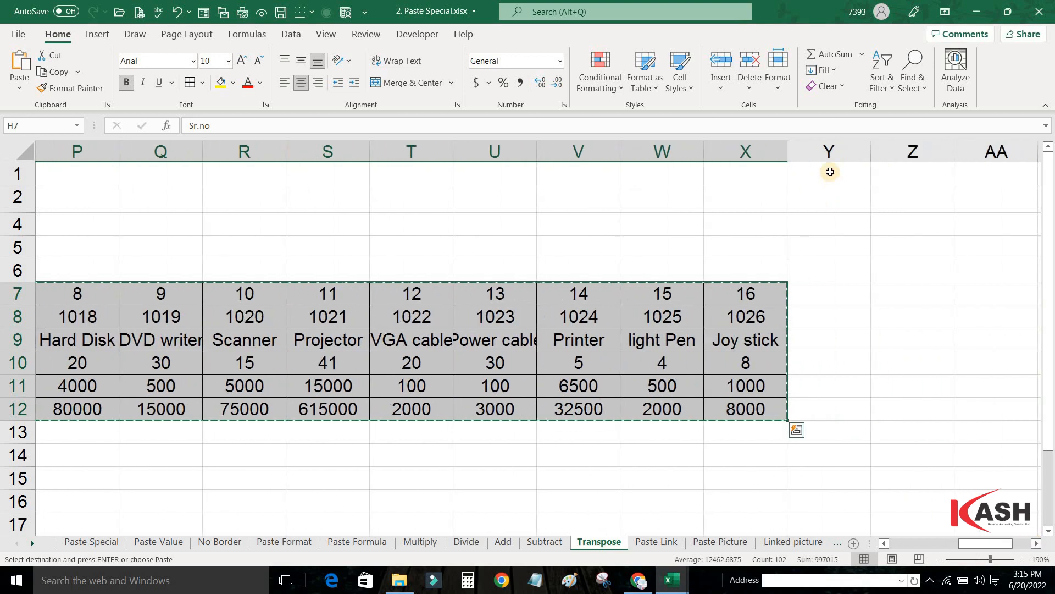
Paste the copied horizontal table at cell Y1 with the Transpose option of Paste Special.
click(830, 172)
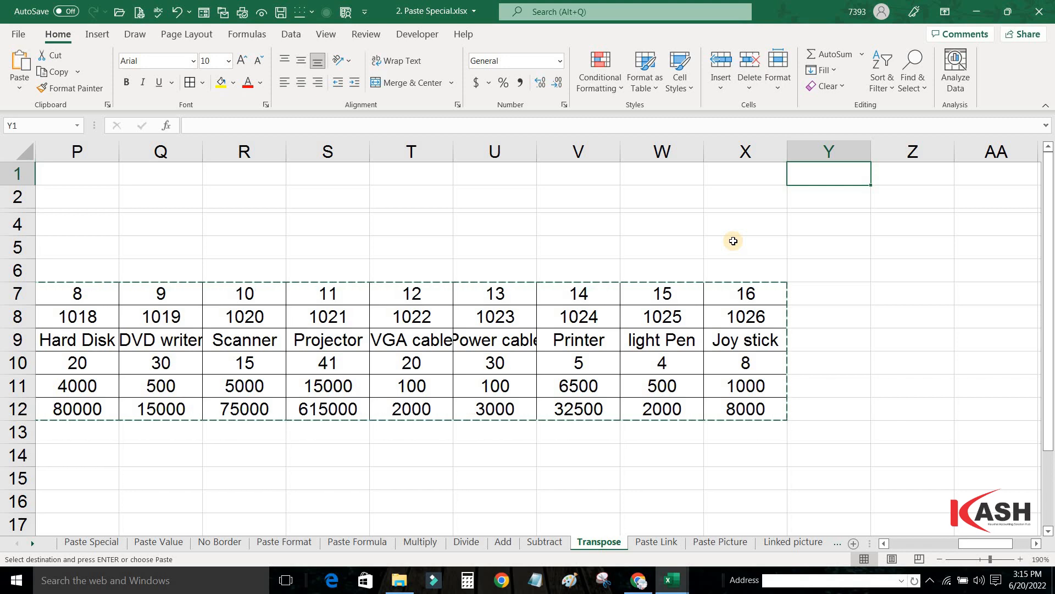
key(alt+e)
key(s)
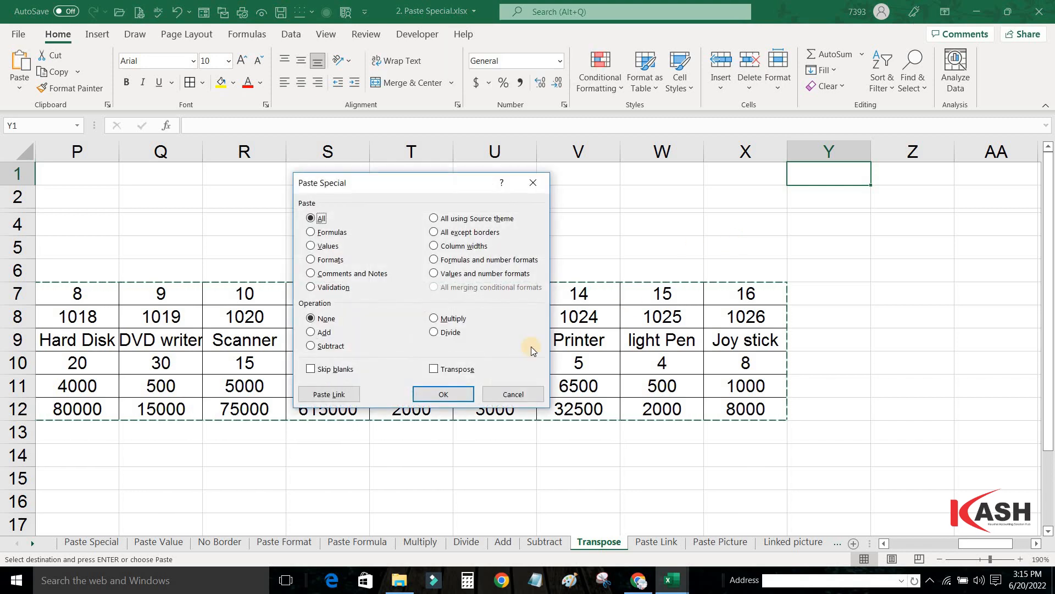
click(454, 369)
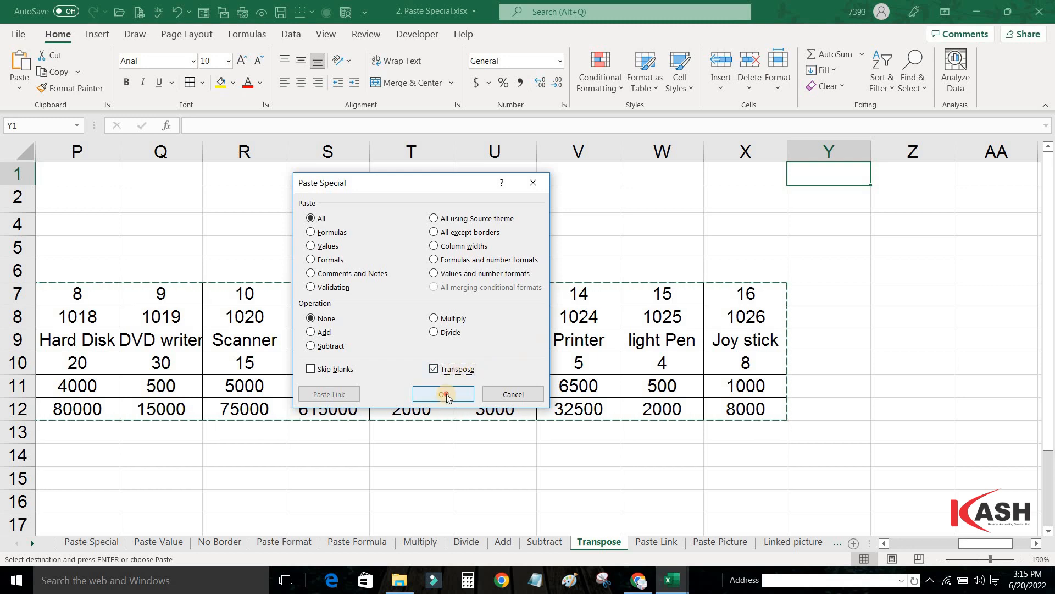
click(446, 394)
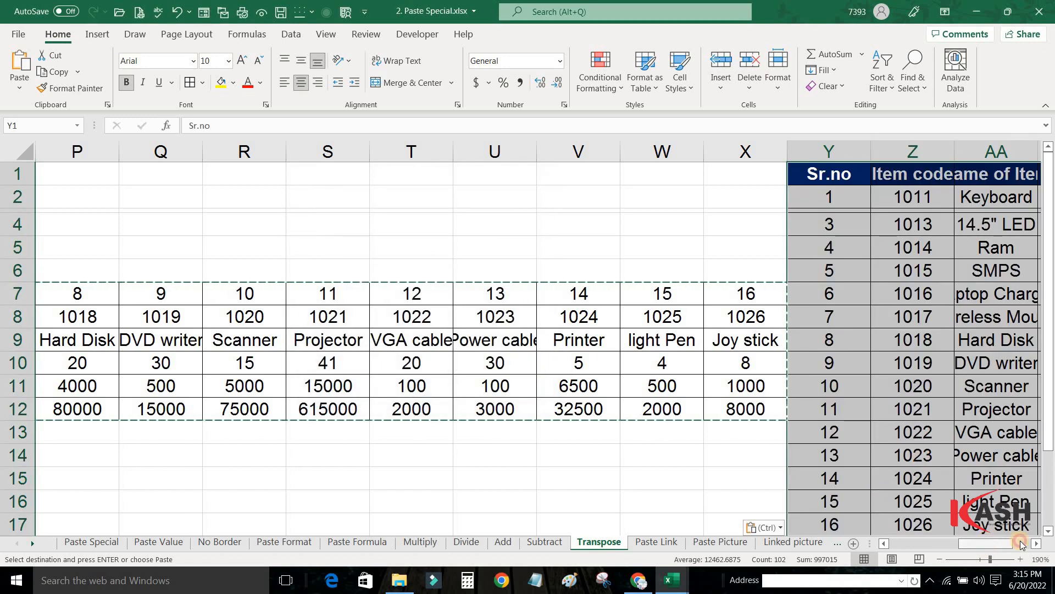
scroll(953, 544, right, 4)
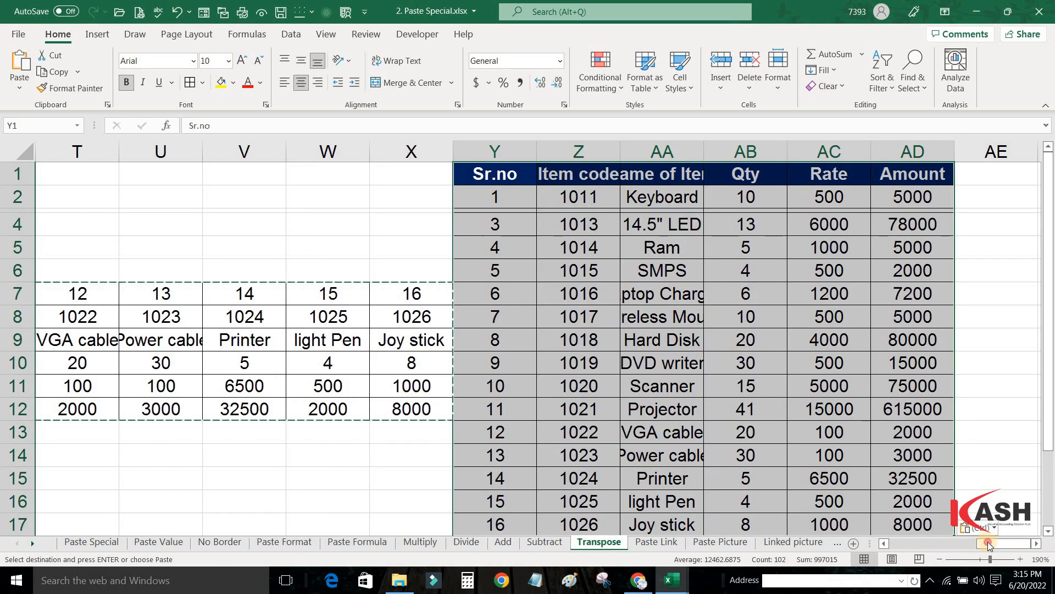
Copy the header row A4:F4 and paste it at cell H14 with the Transpose option of Paste Special.
drag(988, 544, 913, 545)
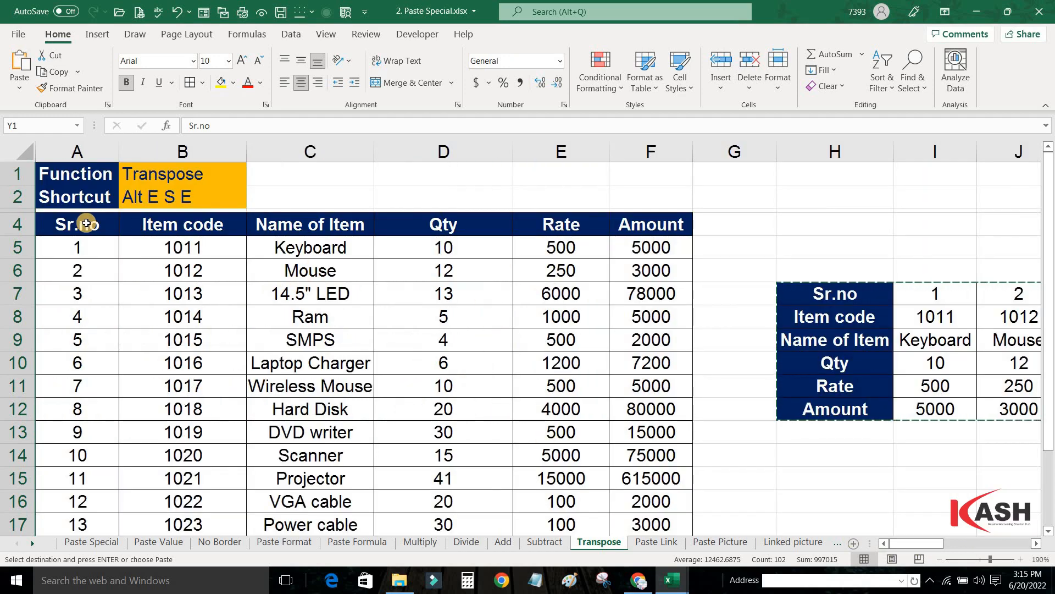
drag(86, 223, 631, 237)
key(ctrl+c)
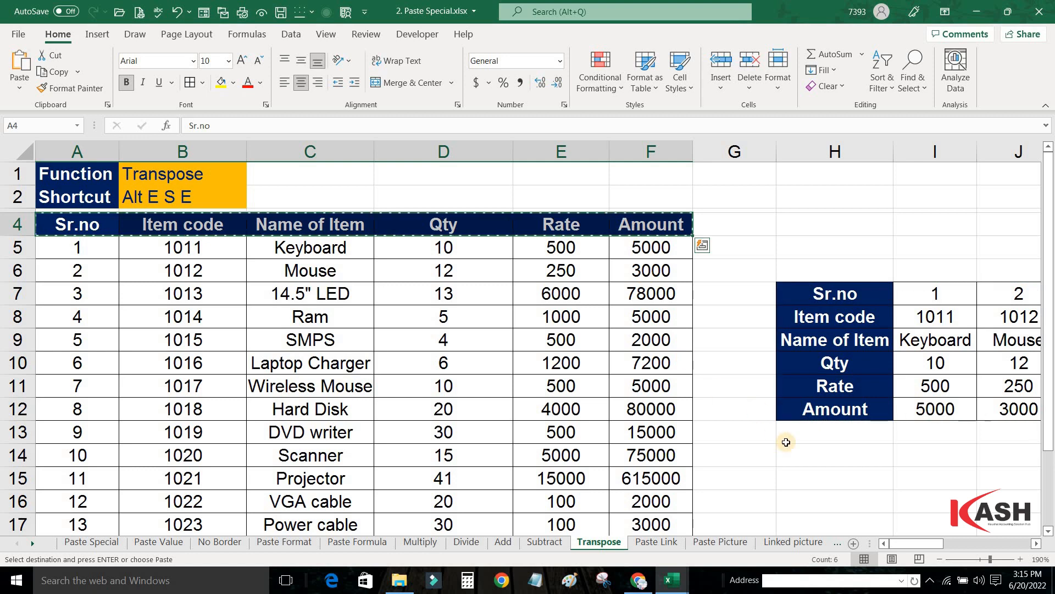
click(800, 444)
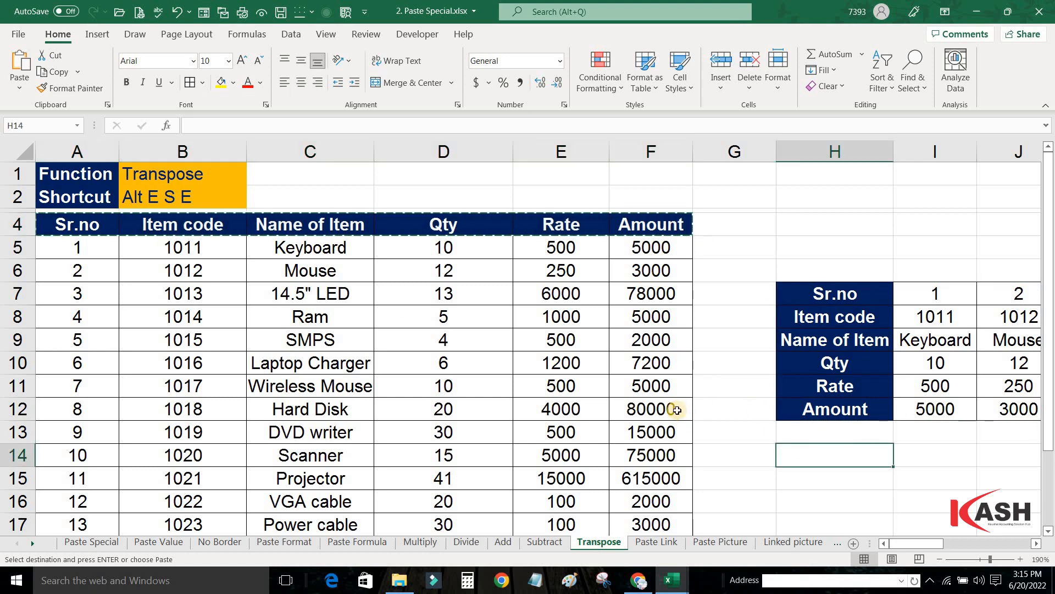
key(alt)
key(e)
key(s)
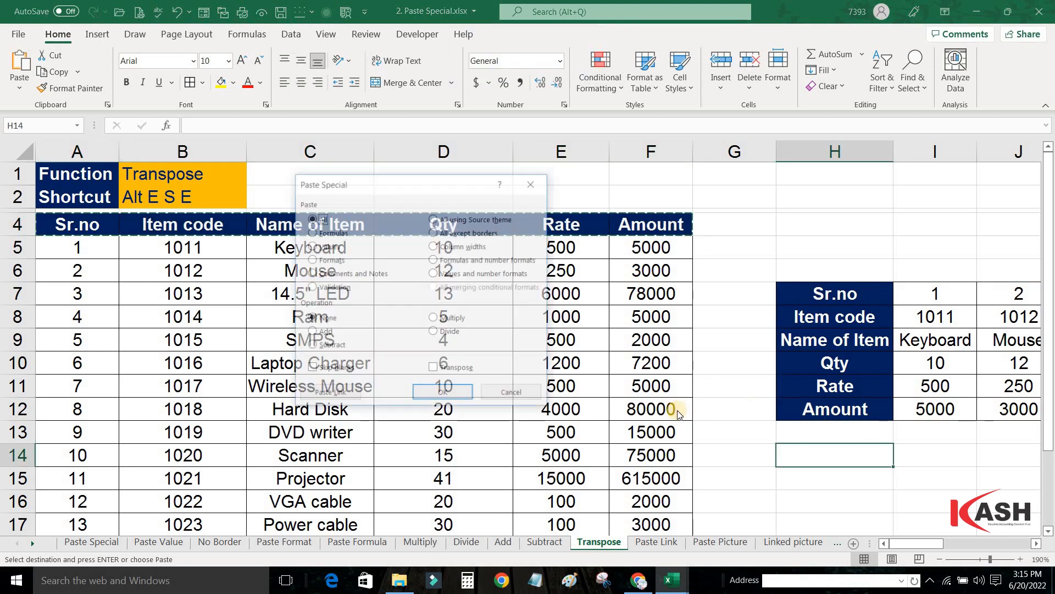
key(e)
click(431, 396)
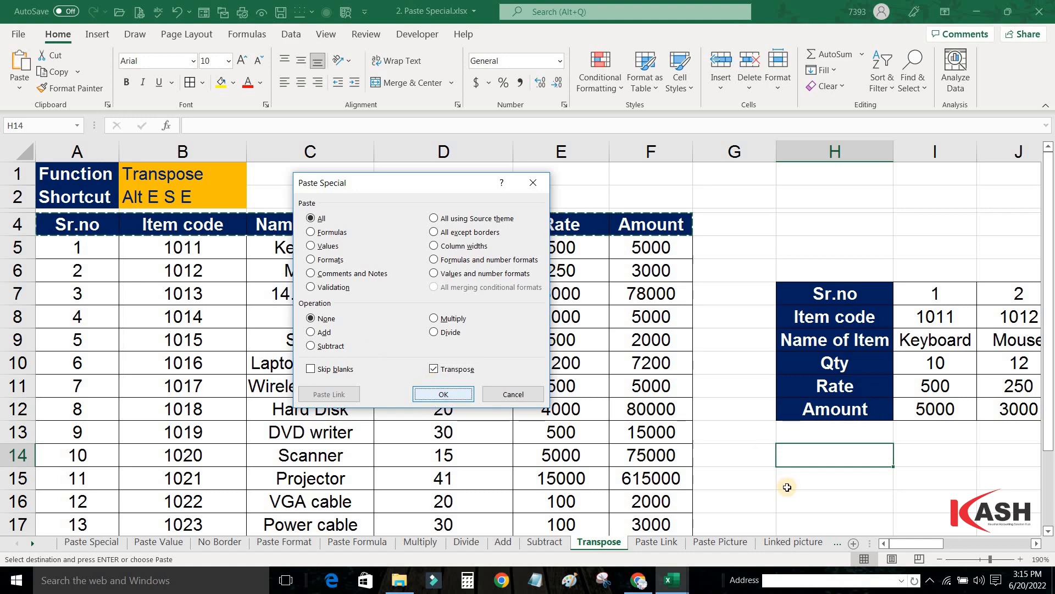
scroll(820, 365, down, 3)
scroll(152, 228, up, 3)
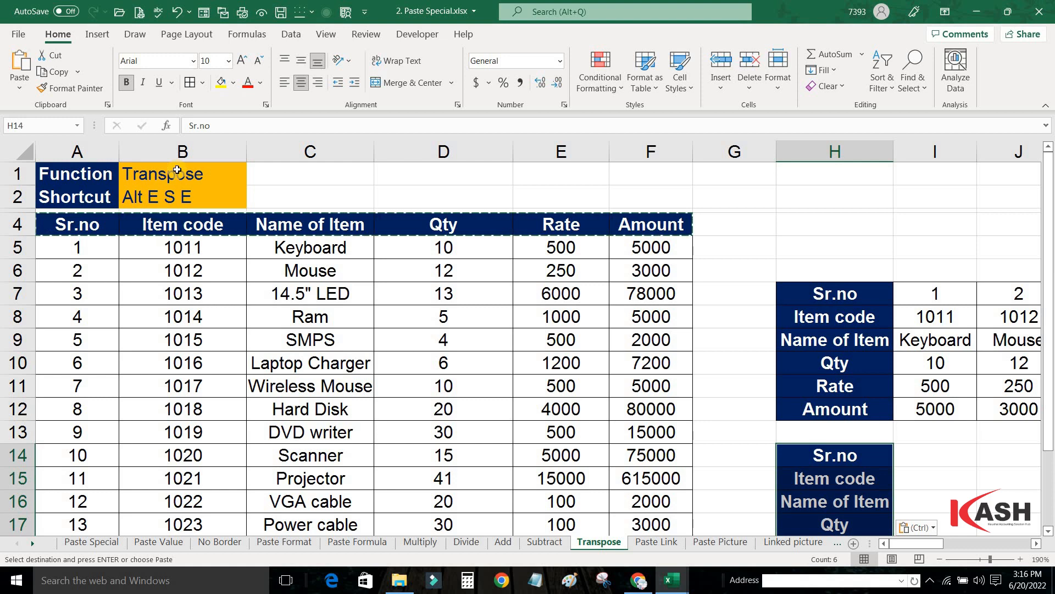
Switch to the Paste Link sheet and link cell I5 to the Keyboard's Qty with the formula =D5.
key(ctrl+Page_Down)
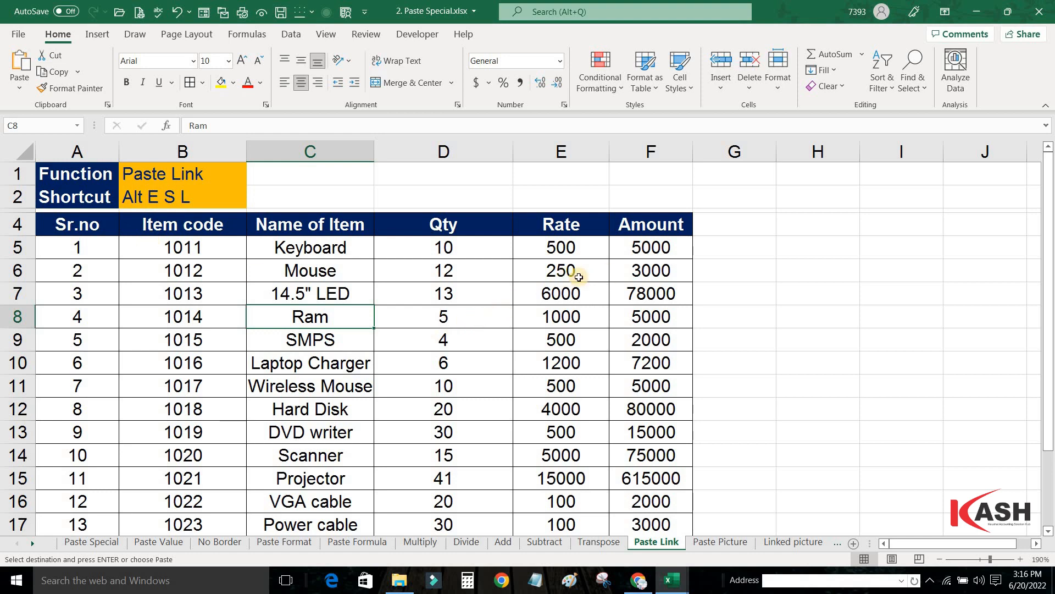
drag(443, 247, 456, 362)
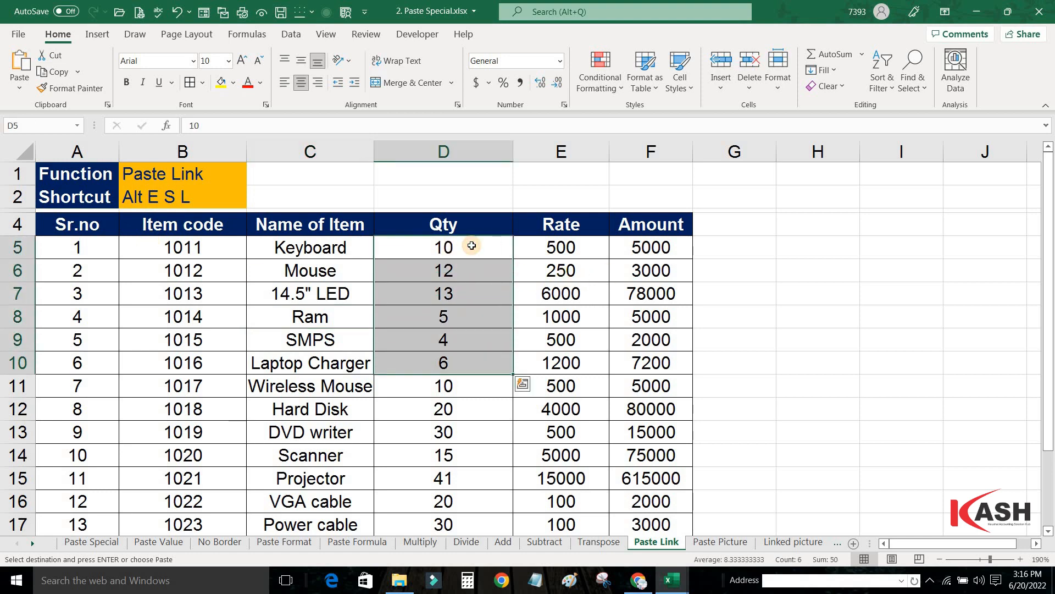
click(920, 252)
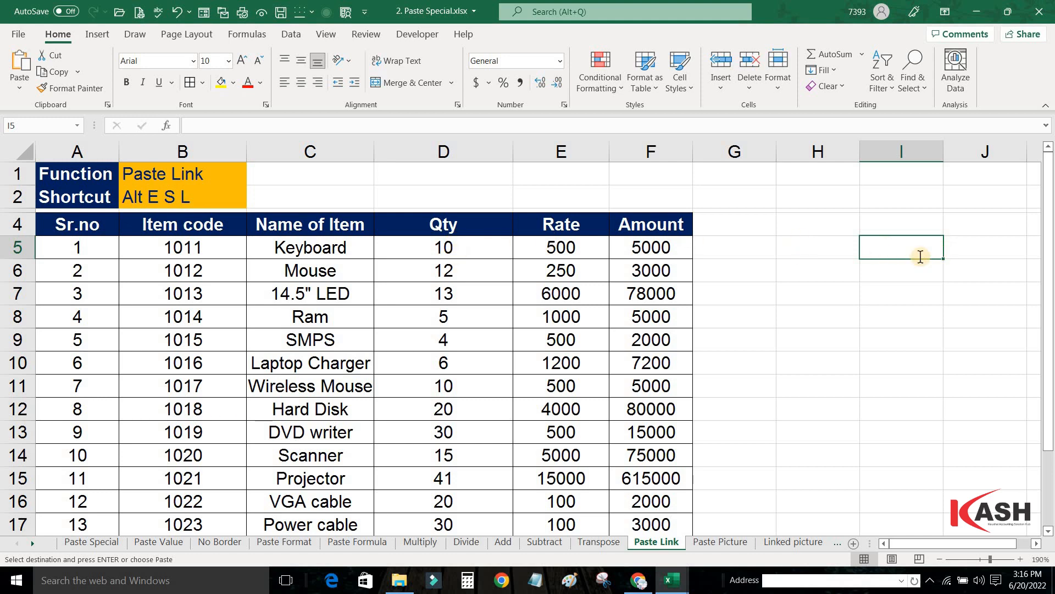
text(=)
click(472, 251)
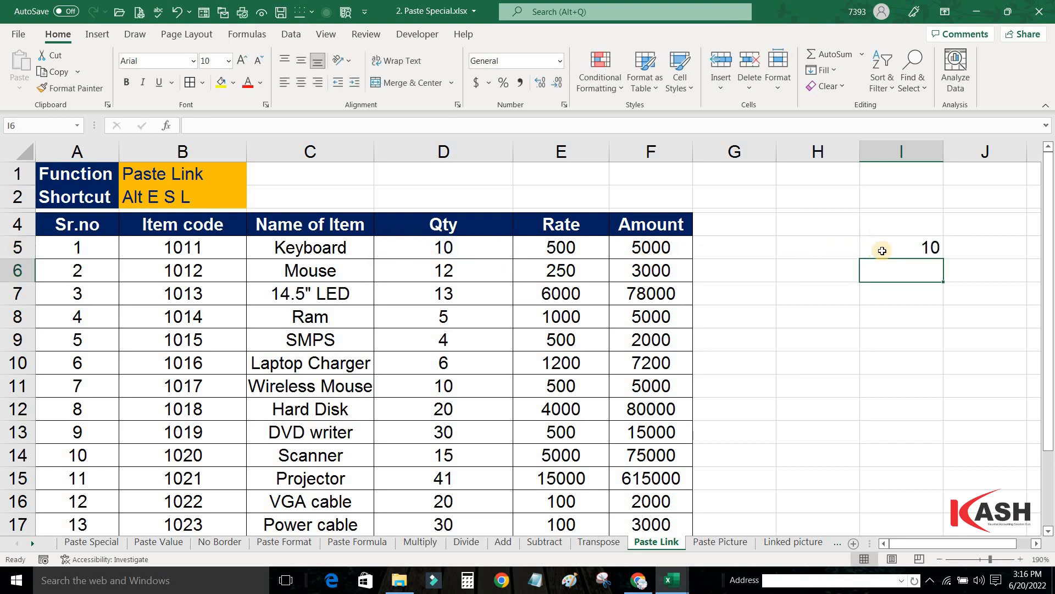
Fill the link formula from I5 down to I20.
click(937, 252)
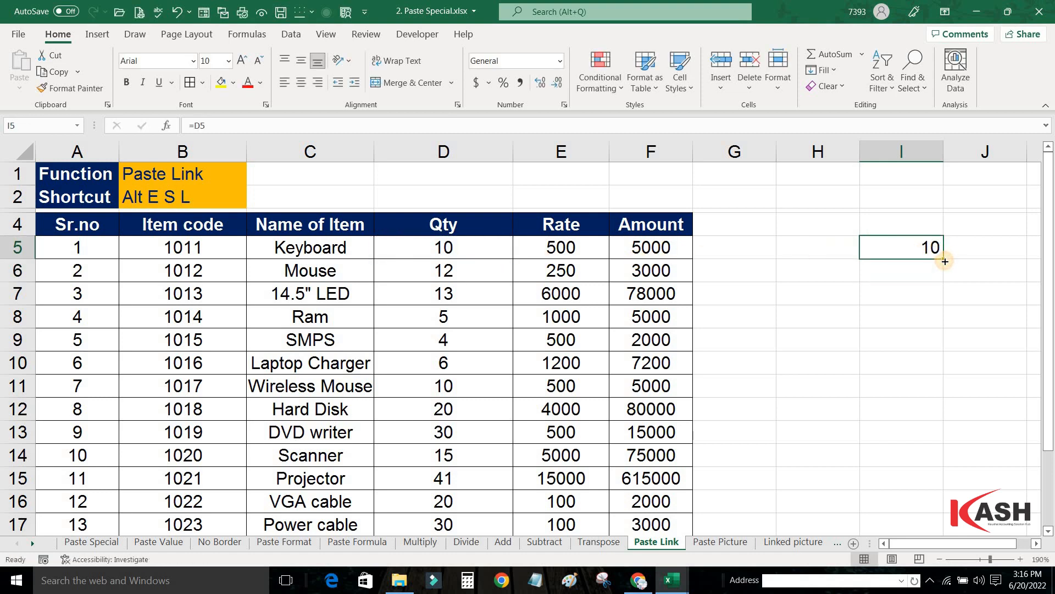
drag(944, 259, 932, 470)
scroll(880, 432, up, 2)
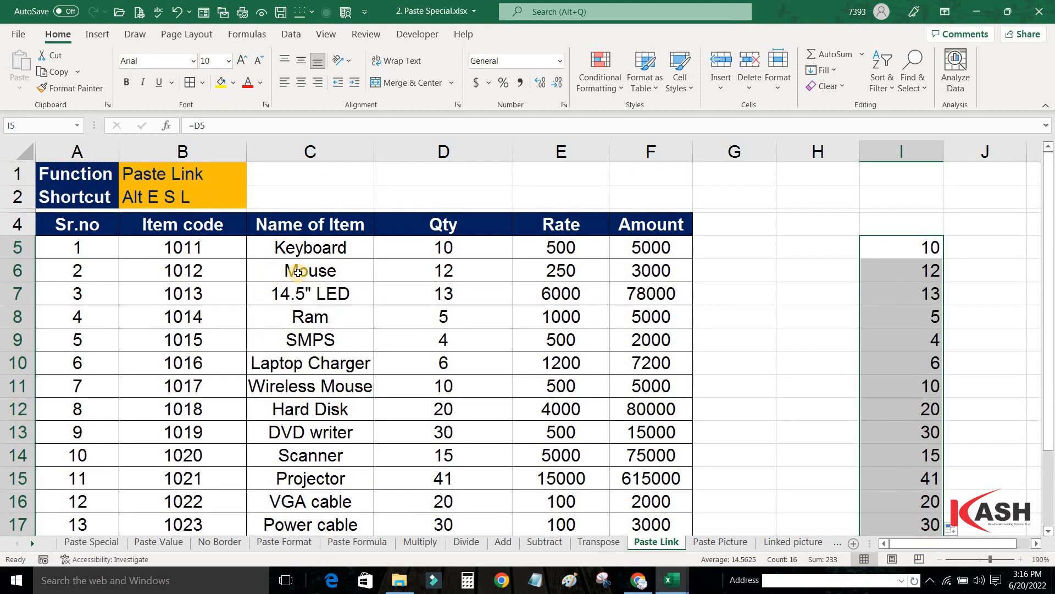
Set the Keyboard's Qty in cell D5 to 100 to test the link.
click(475, 252)
text(100)
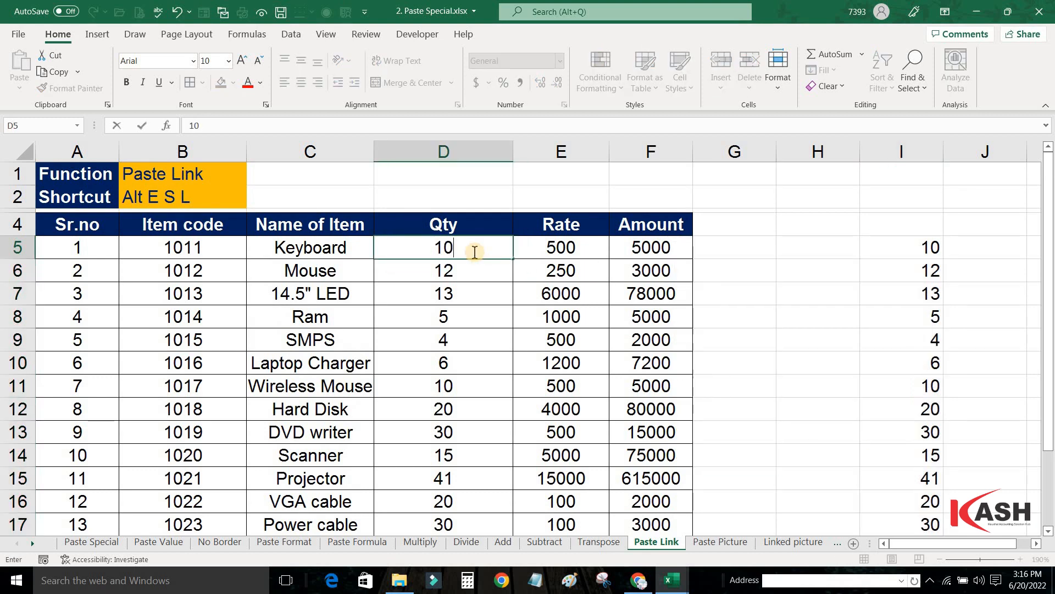
key(Return)
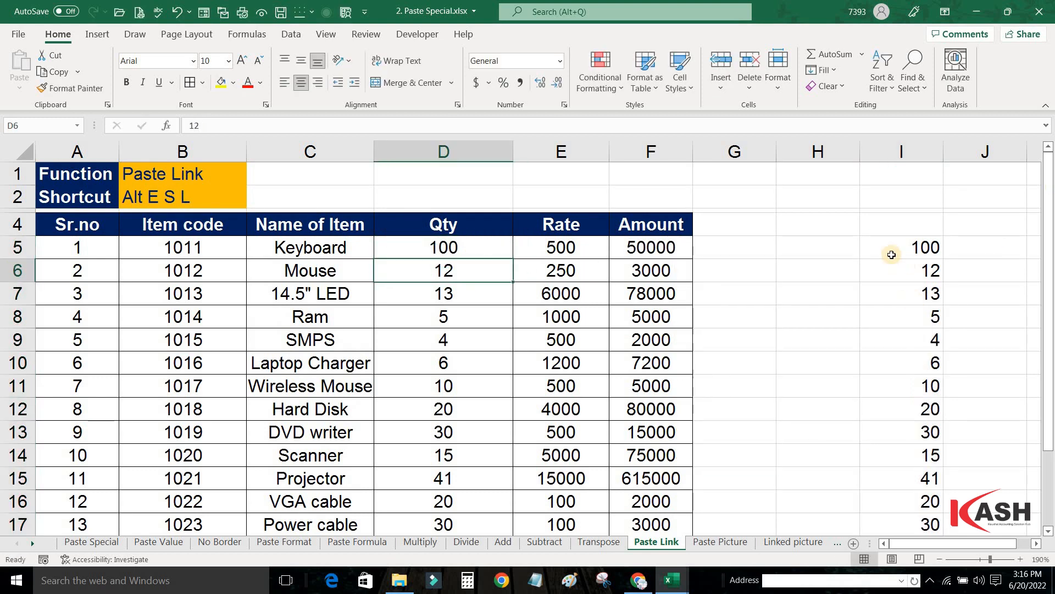
Clear the manually created link formulas from I5:I20.
drag(891, 250, 896, 558)
key(Delete)
click(735, 386)
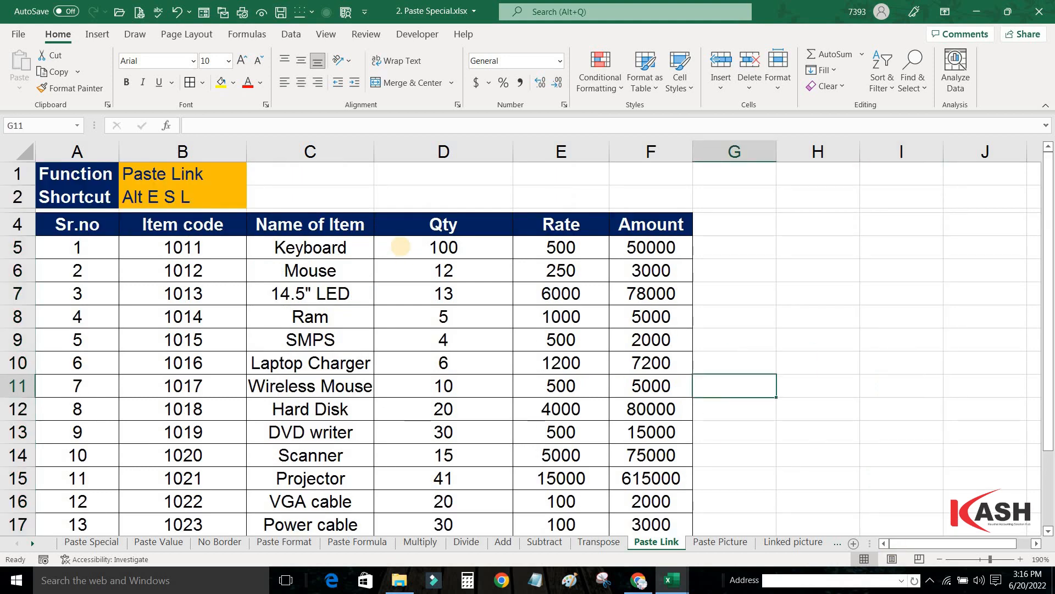
Copy the Qty cells D5:D20 and paste them at cell I5 with the Paste Link option of Paste Special.
click(401, 247)
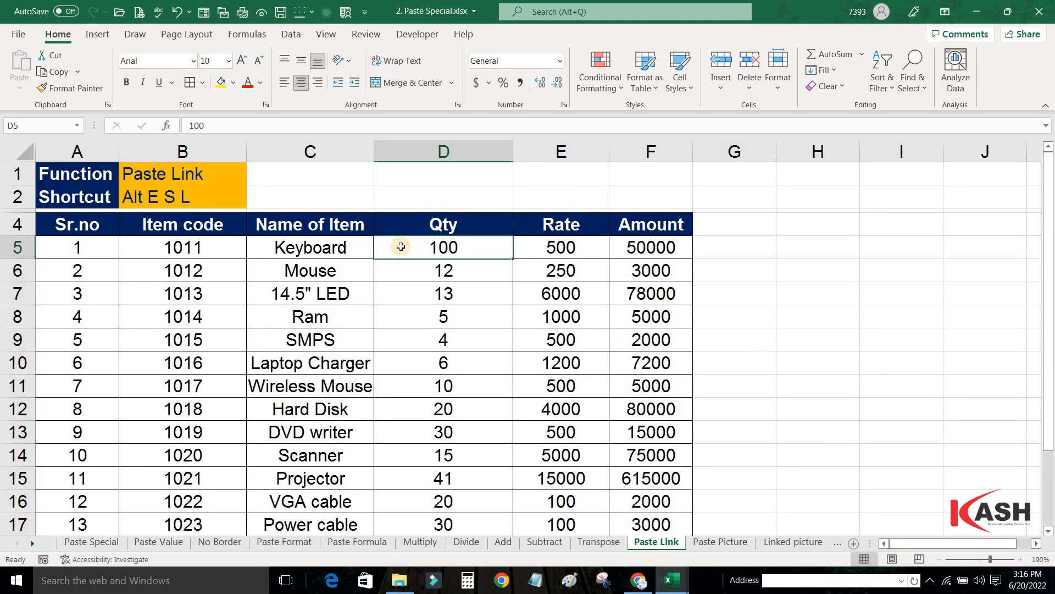
key(ctrl+shift+Down)
key(ctrl+c)
scroll(880, 249, up, 2)
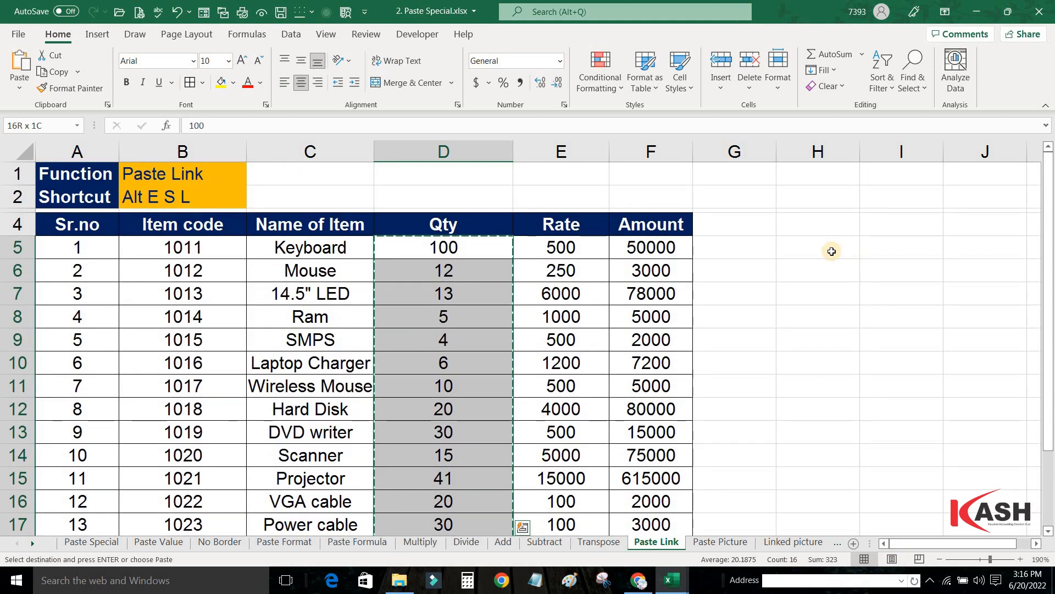
drag(873, 248, 832, 291)
click(873, 248)
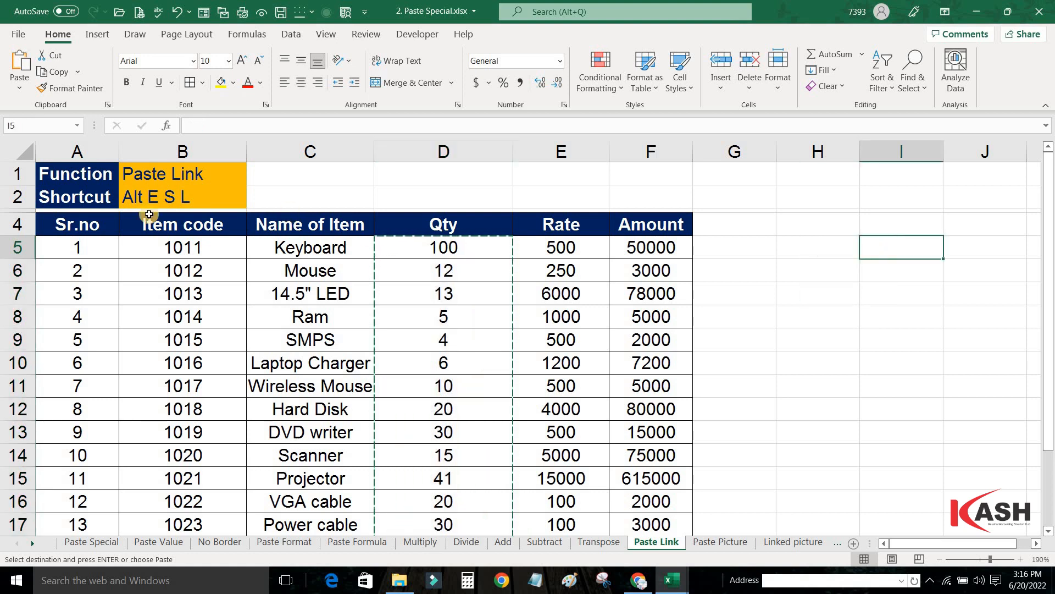
key(alt+e)
key(s)
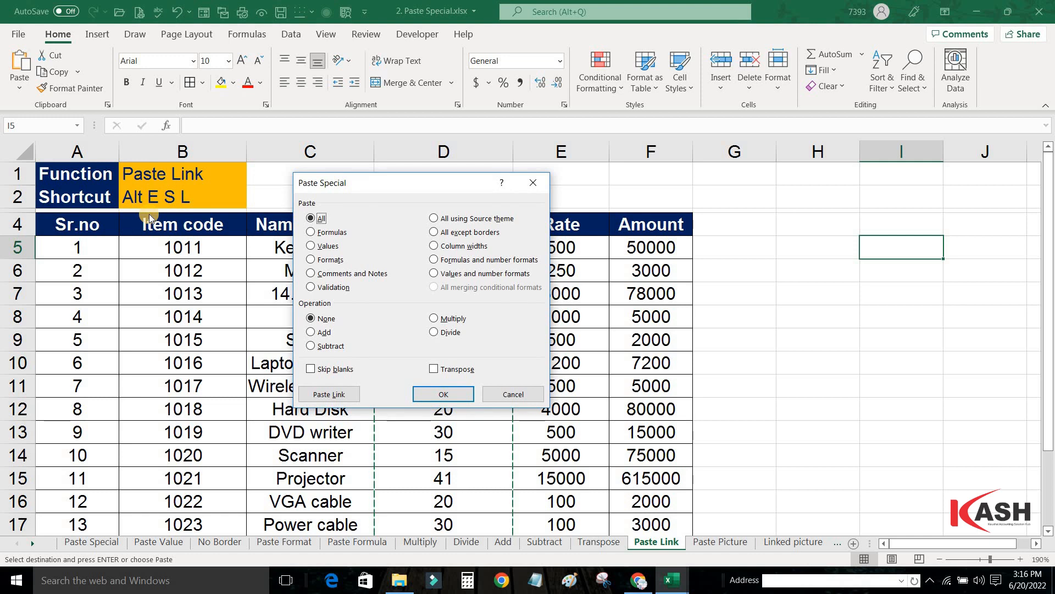
key(l)
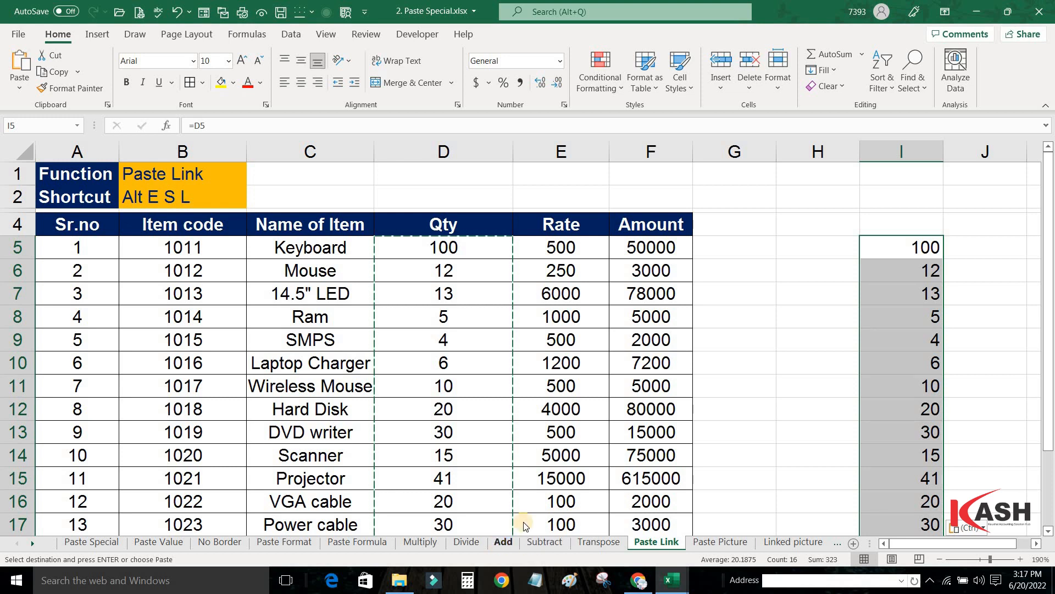
Enter a formula in cell H5 of the Add sheet that links to cell D5 of the Paste Link sheet.
click(500, 542)
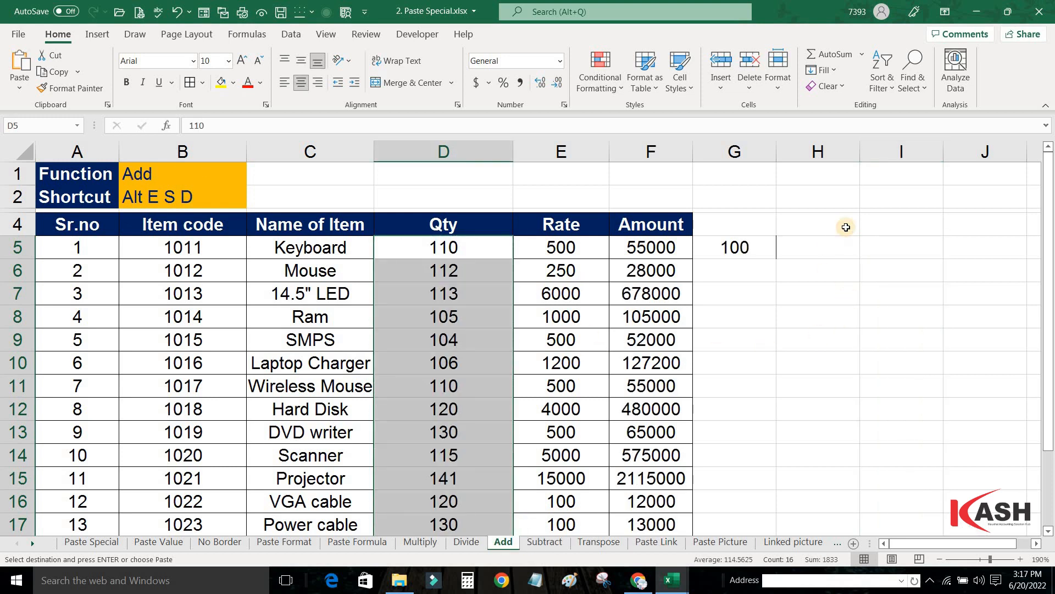
click(819, 293)
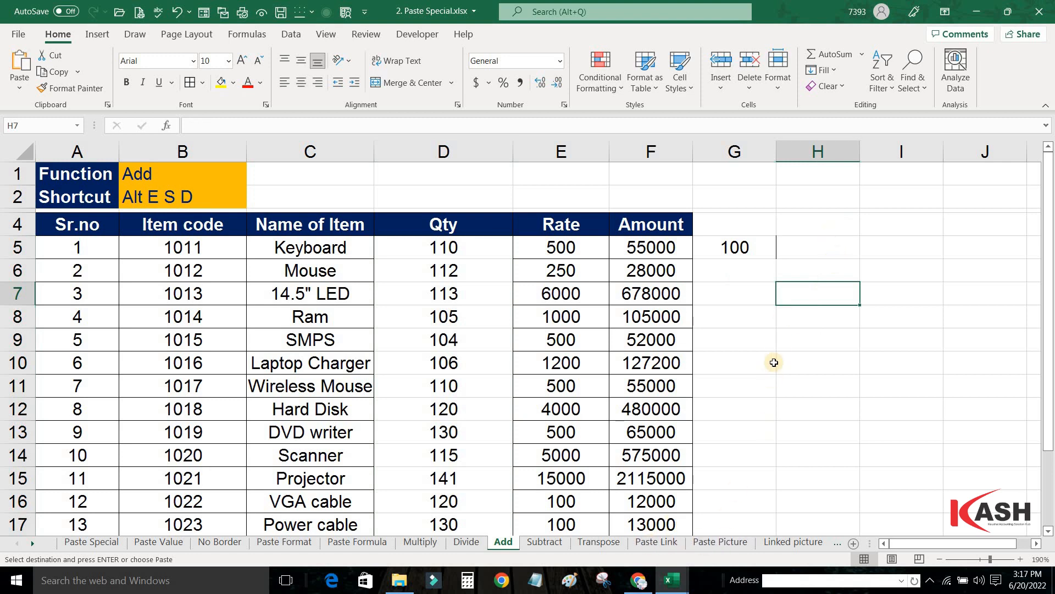
click(823, 247)
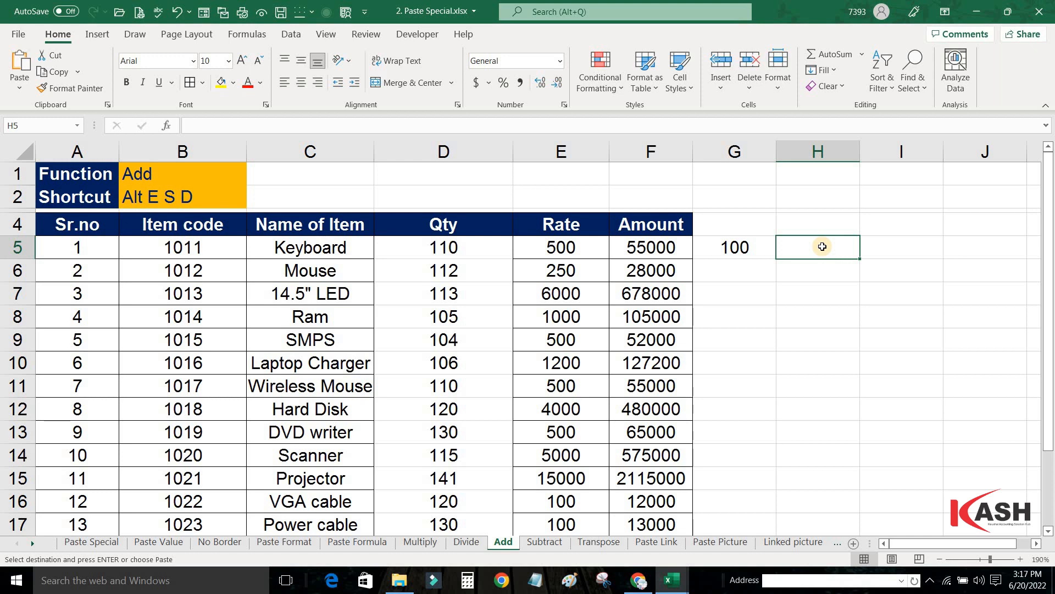
text(=)
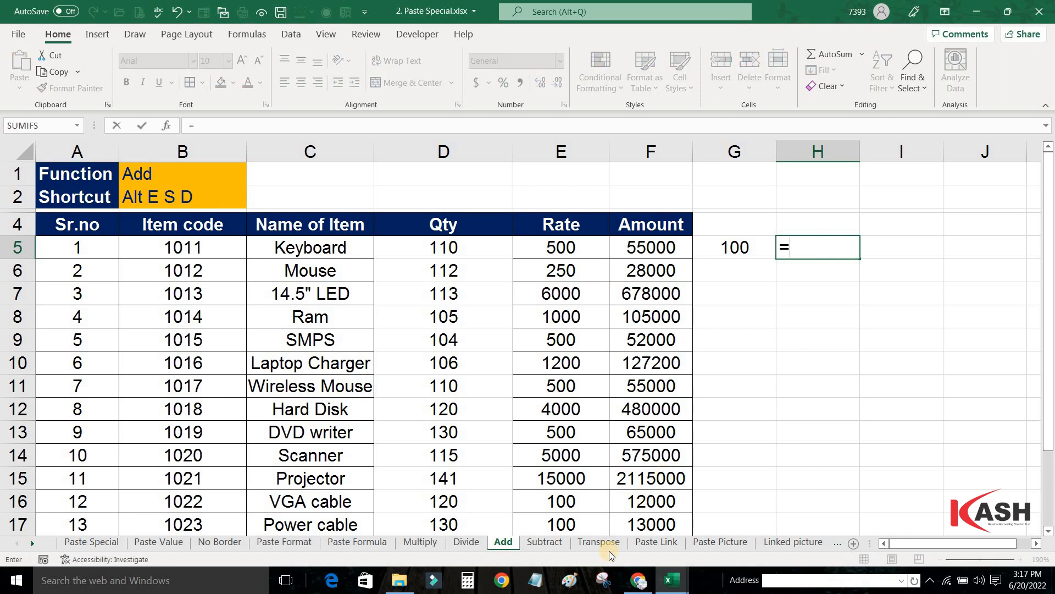
click(657, 542)
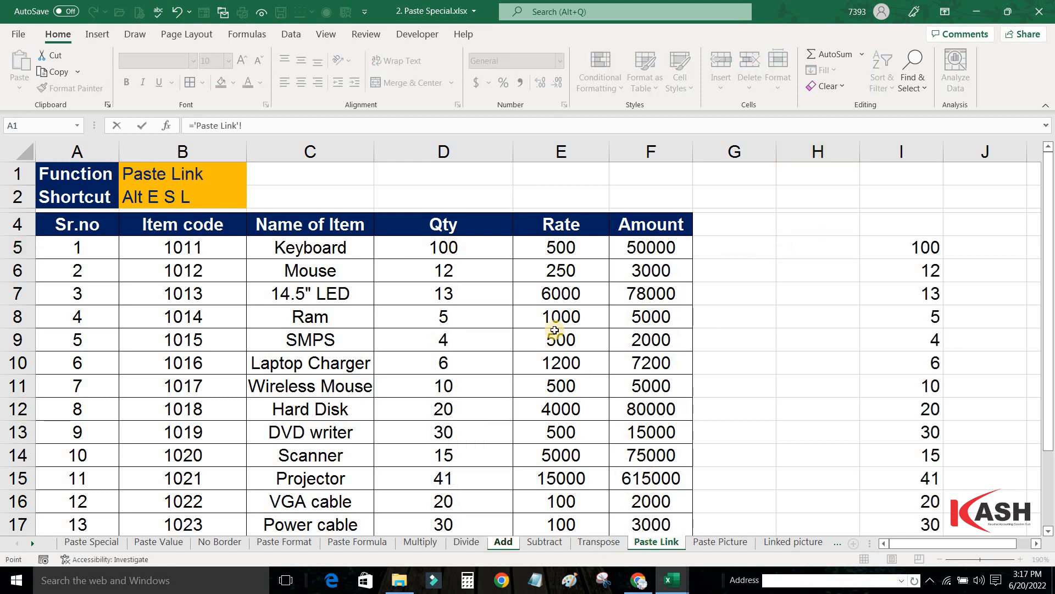
click(476, 250)
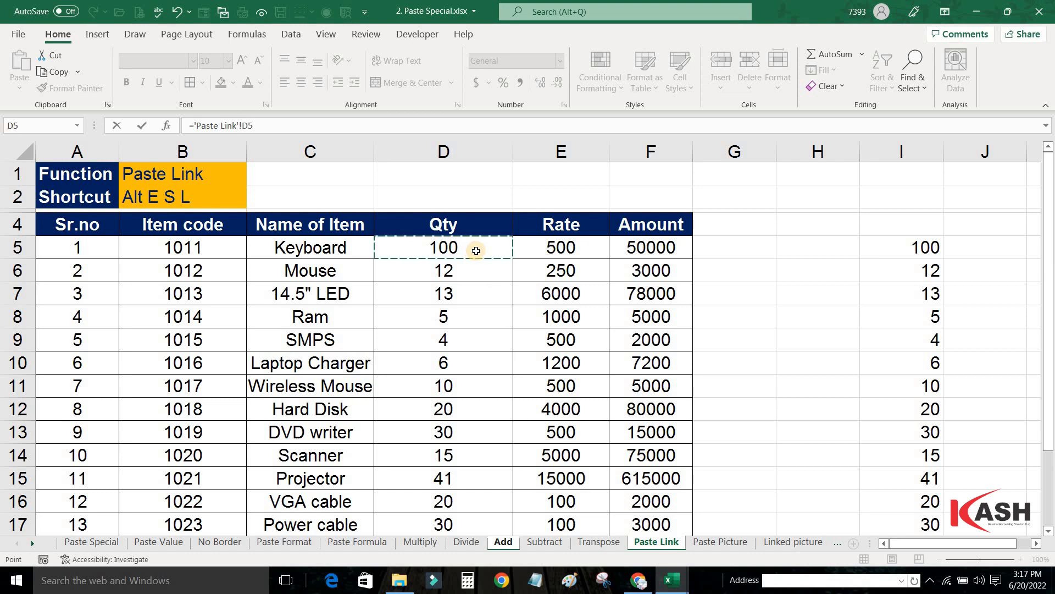
key(Return)
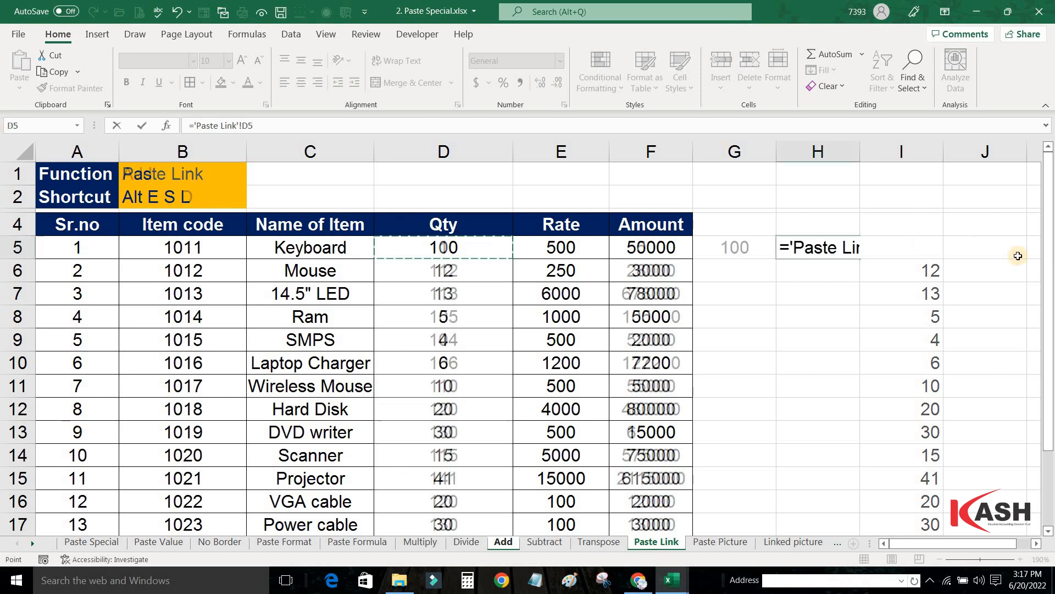
Fill the link formula from H5 down to H20, and undo both the fill and the formula entry.
click(857, 256)
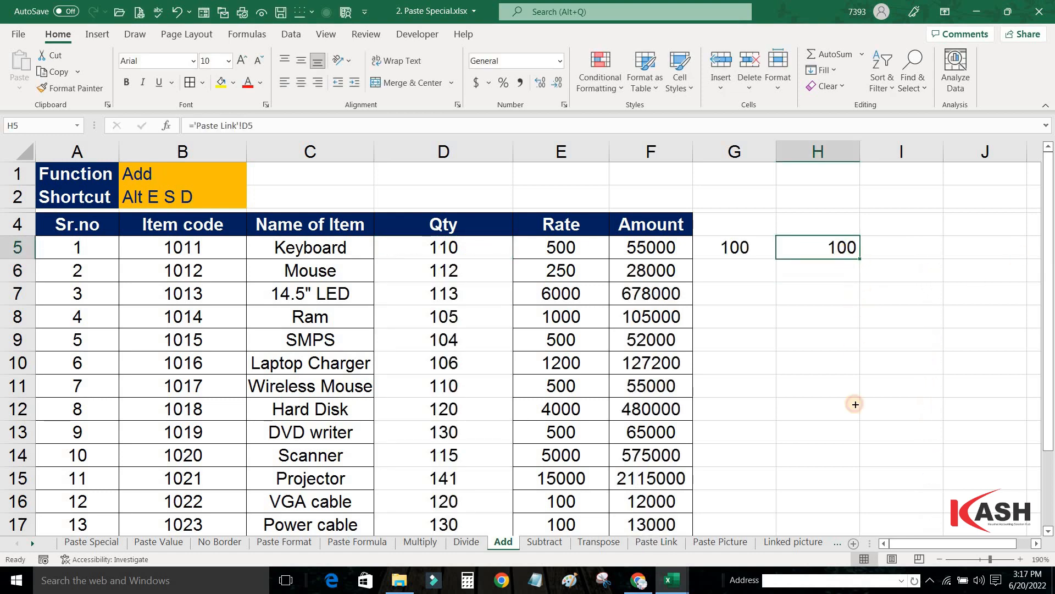
drag(860, 258, 849, 503)
scroll(917, 417, up, 2)
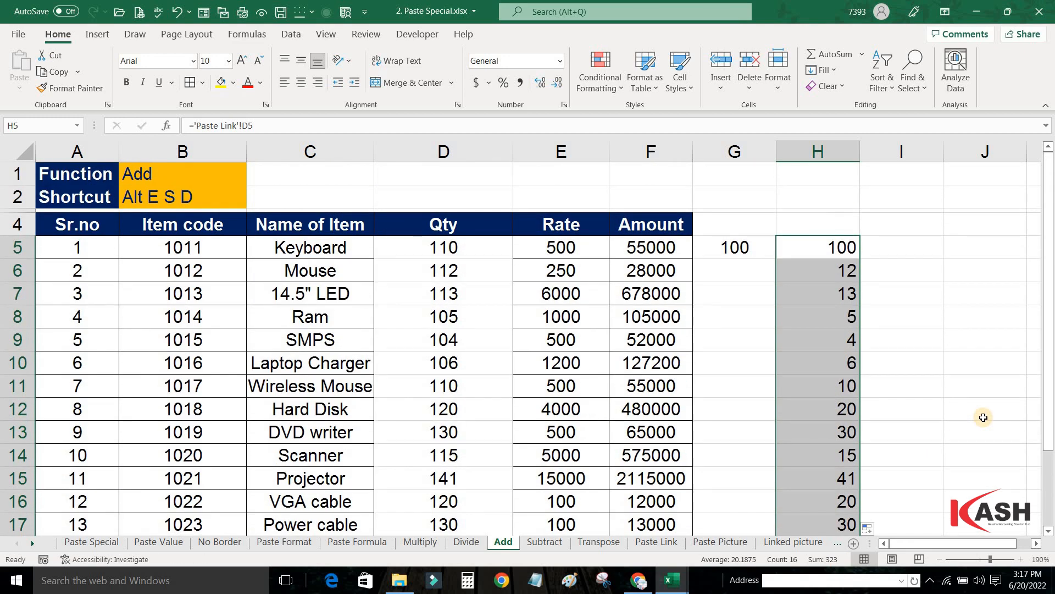
key(ctrl+z)
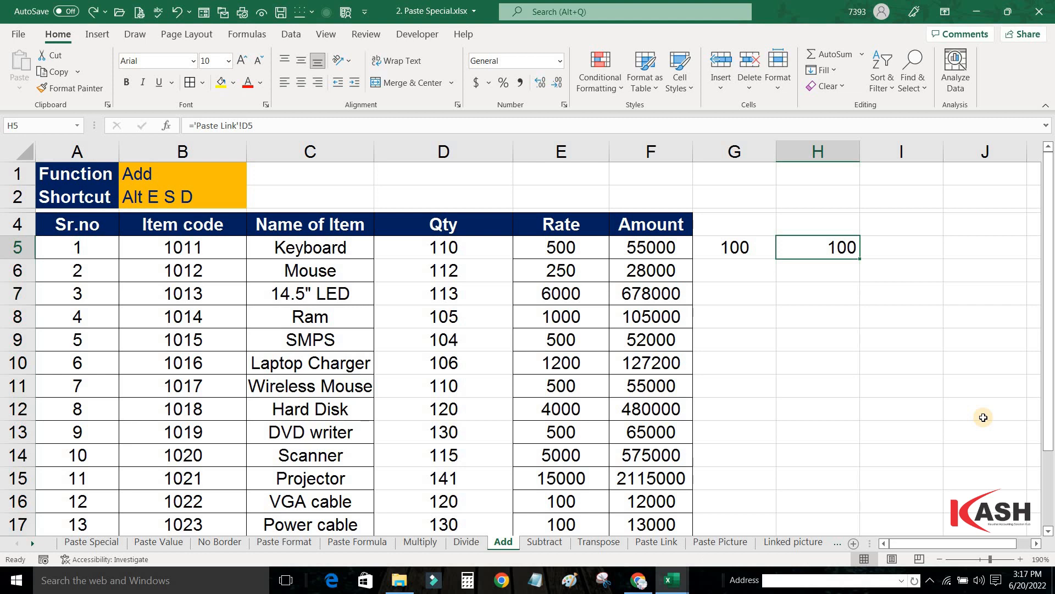
key(ctrl+z)
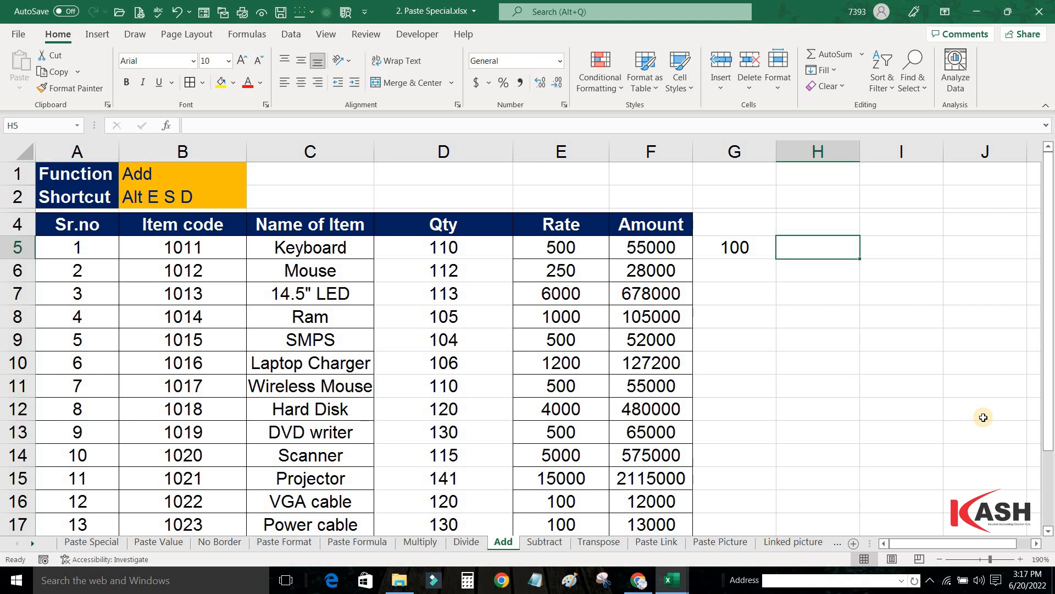
Copy the Qty cells D5:D20 of the Paste Link sheet and paste them as links at cell H5 of the Add sheet.
click(669, 543)
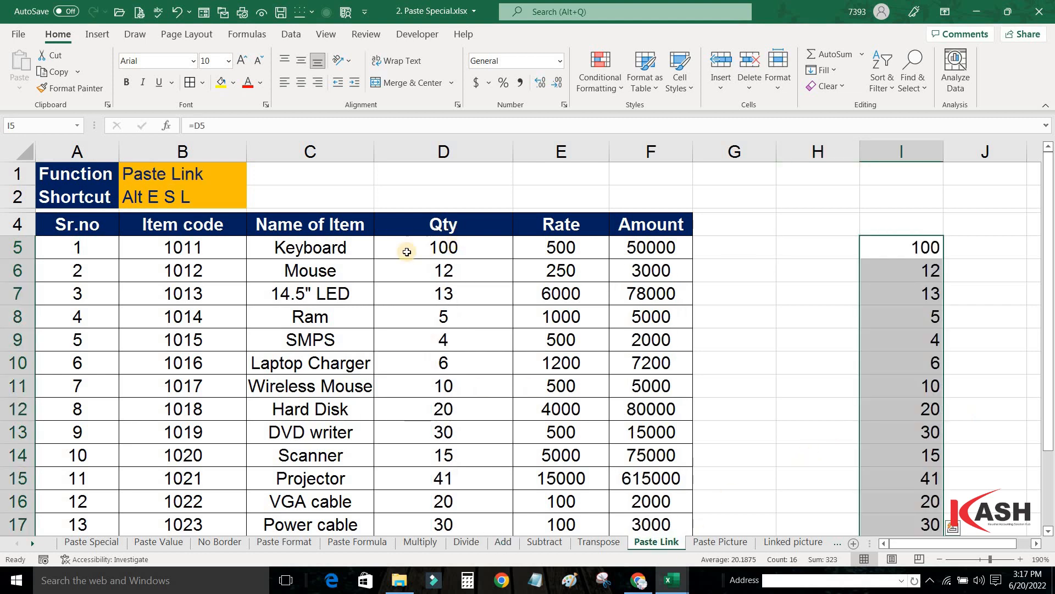
drag(437, 247, 438, 501)
key(ctrl+c)
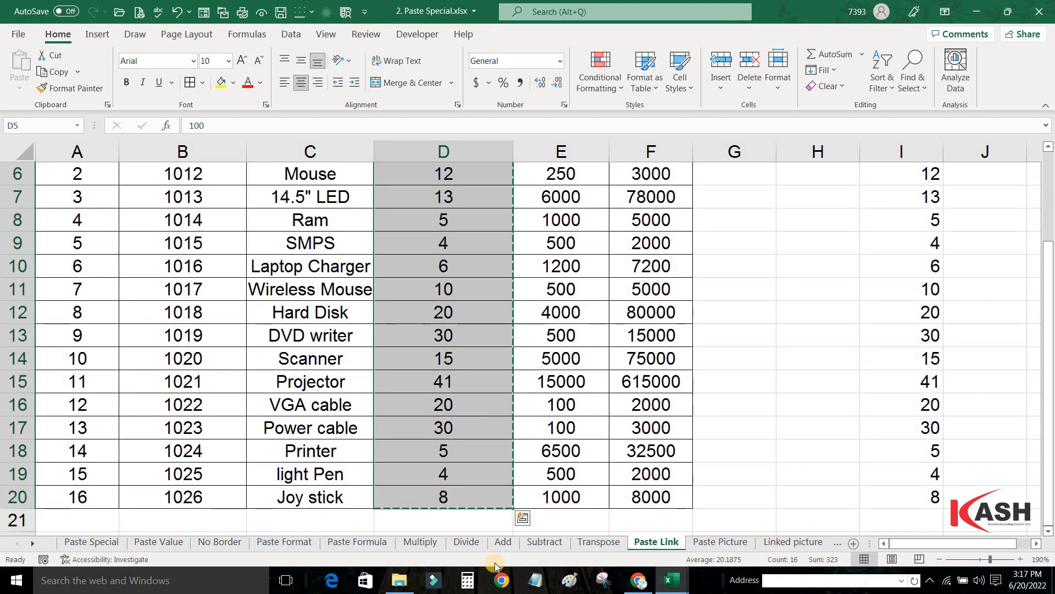
click(502, 544)
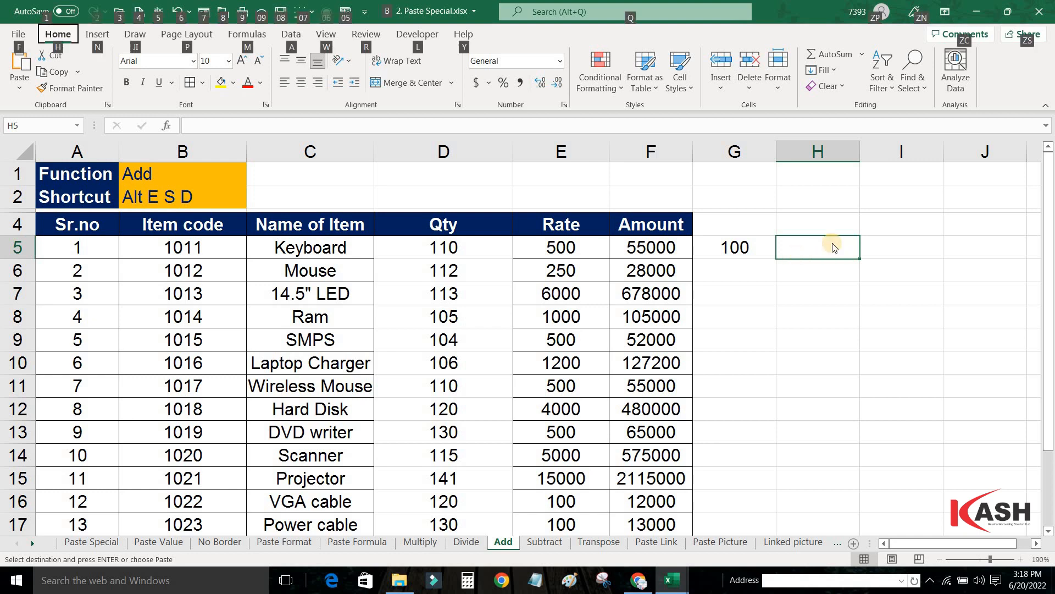
key(alt+e)
key(s)
key(d)
key(Return)
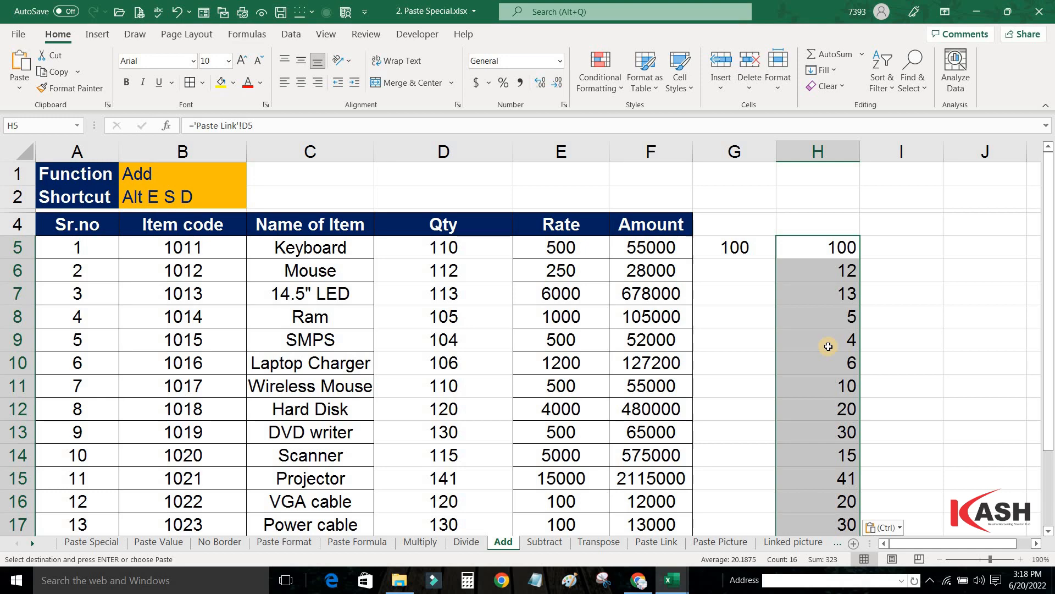
key(Return)
click(850, 262)
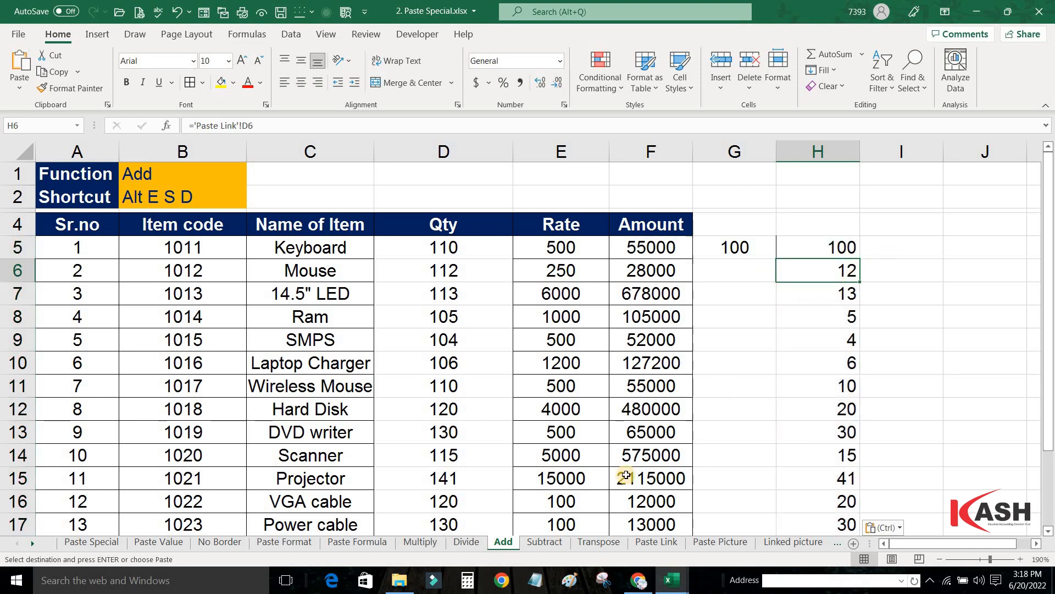
Set the Keyboard's Qty in D5 of the Paste Link sheet to 10 and check the linked cell on the Add sheet.
click(663, 544)
scroll(483, 264, up, 2)
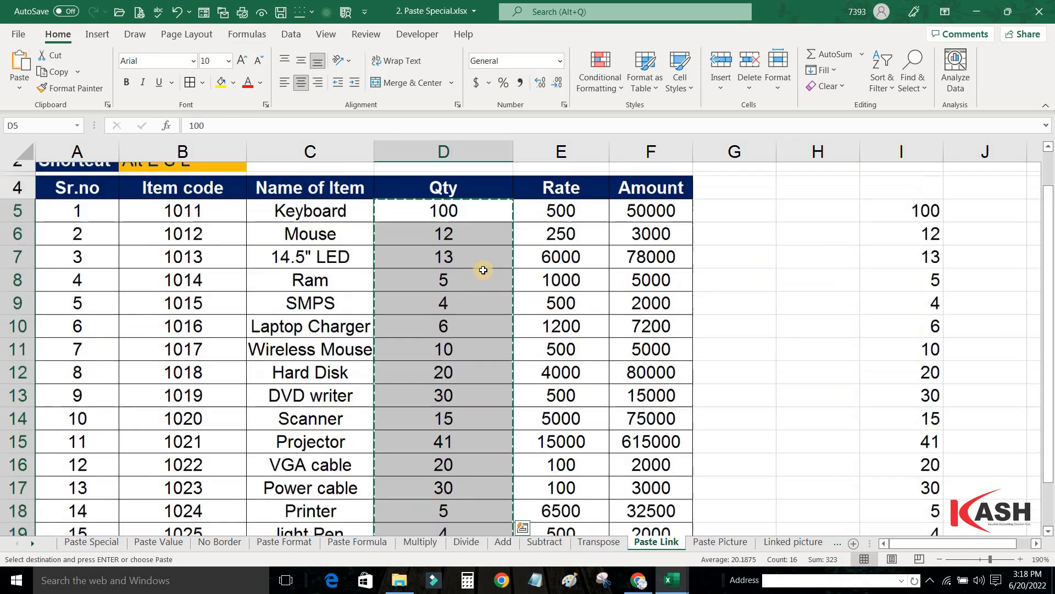
click(483, 250)
text(10)
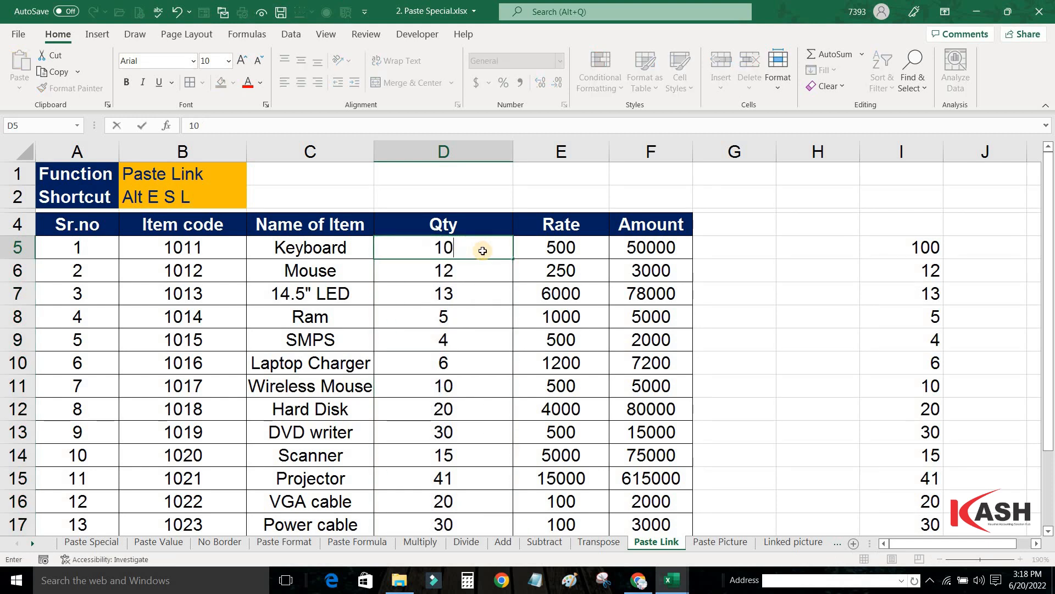
key(Return)
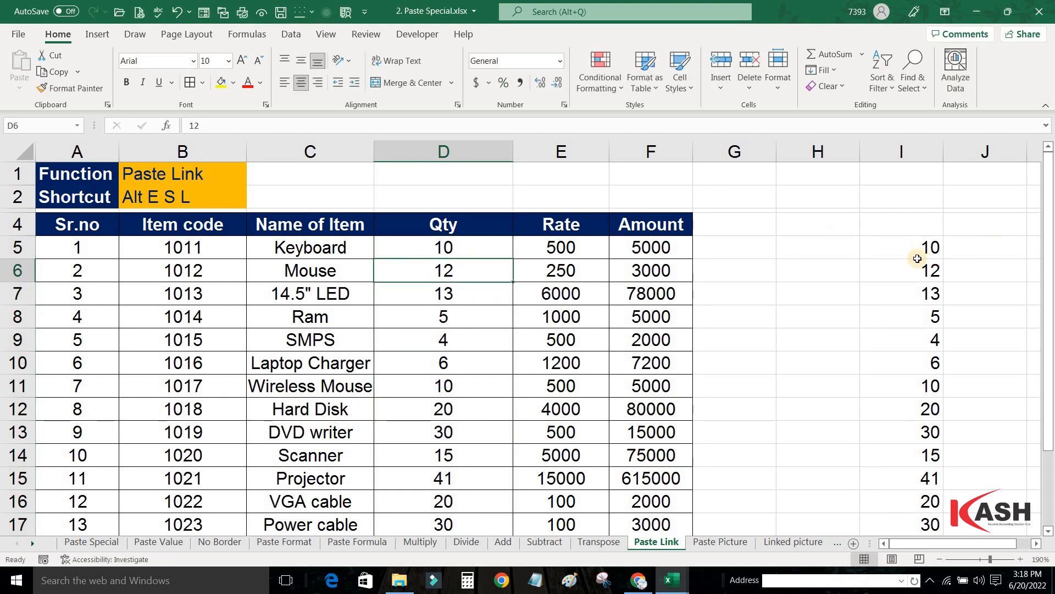
click(503, 542)
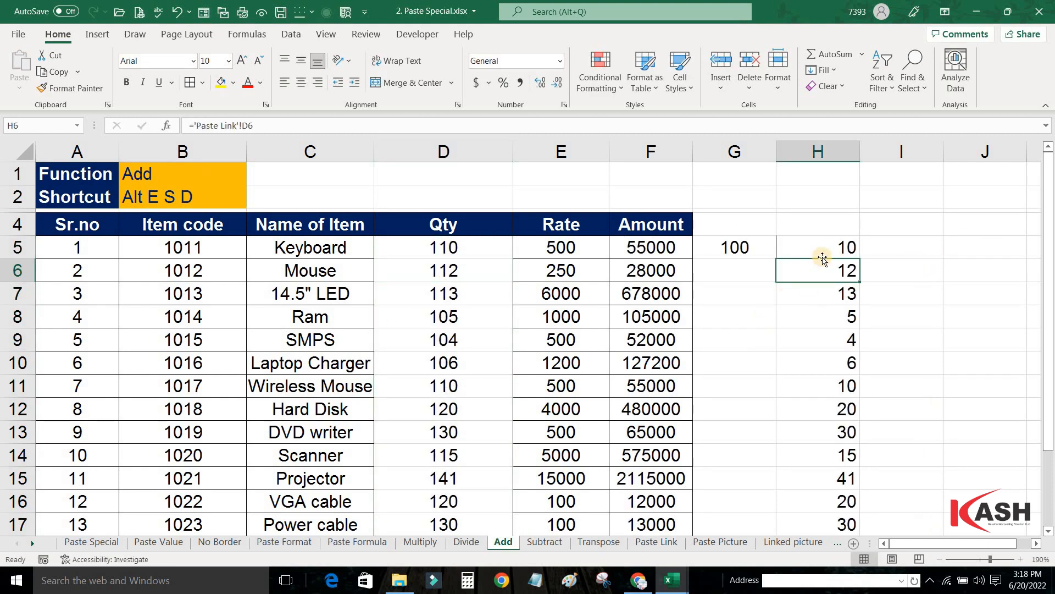
On the Paste Picture sheet, copy A4:C11, paste it as a picture and place it beside the table over columns G to J.
click(714, 542)
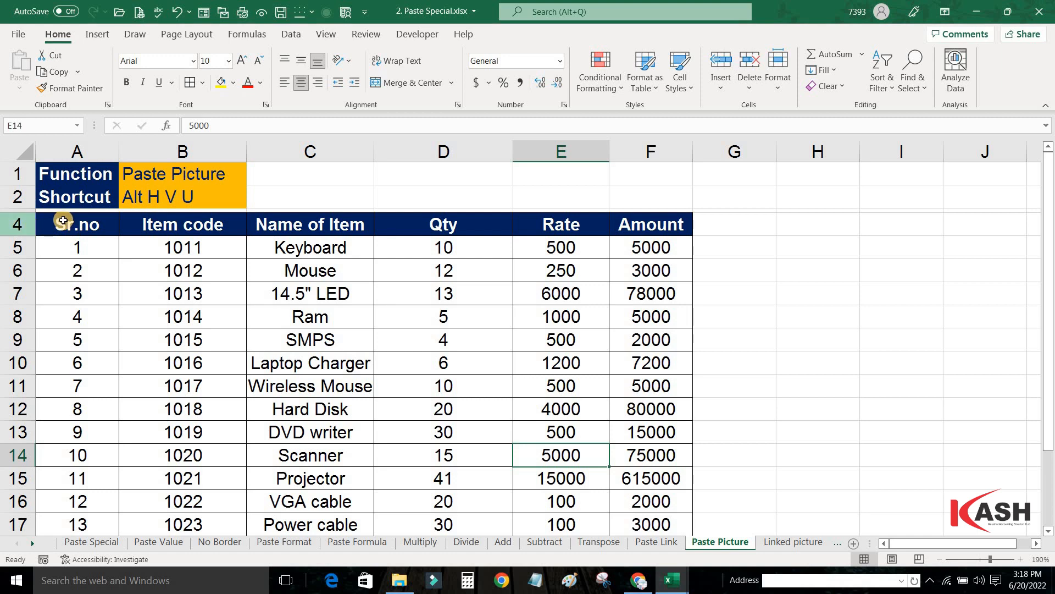
drag(63, 220, 333, 392)
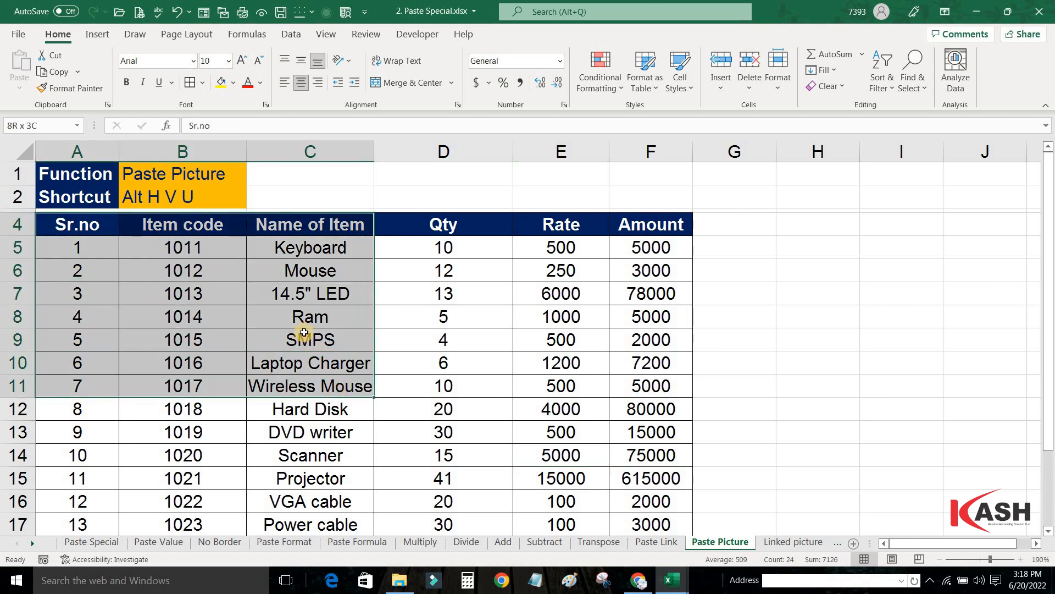
key(ctrl+c)
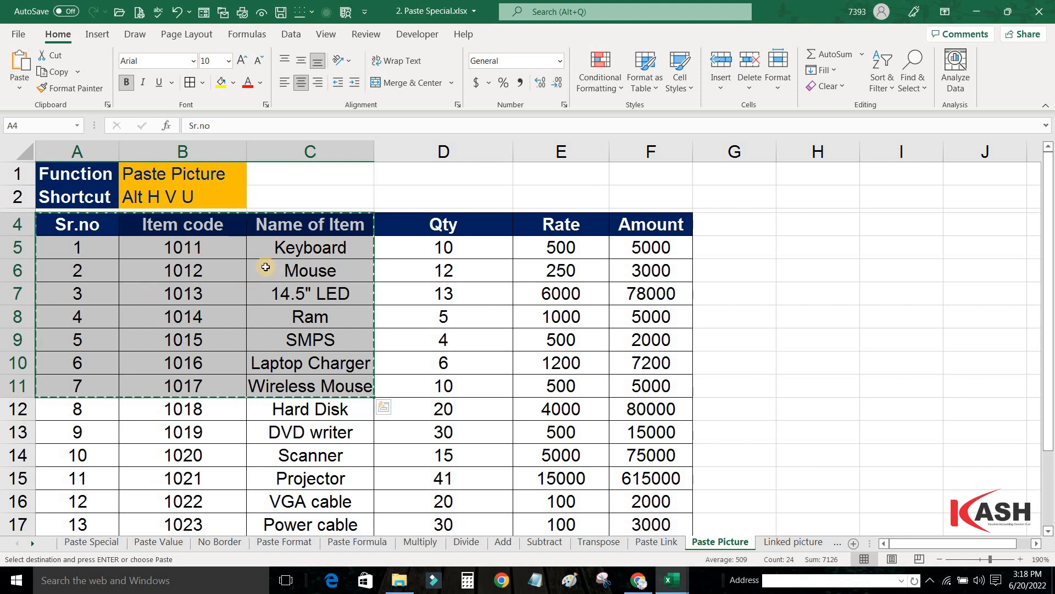
key(alt+h)
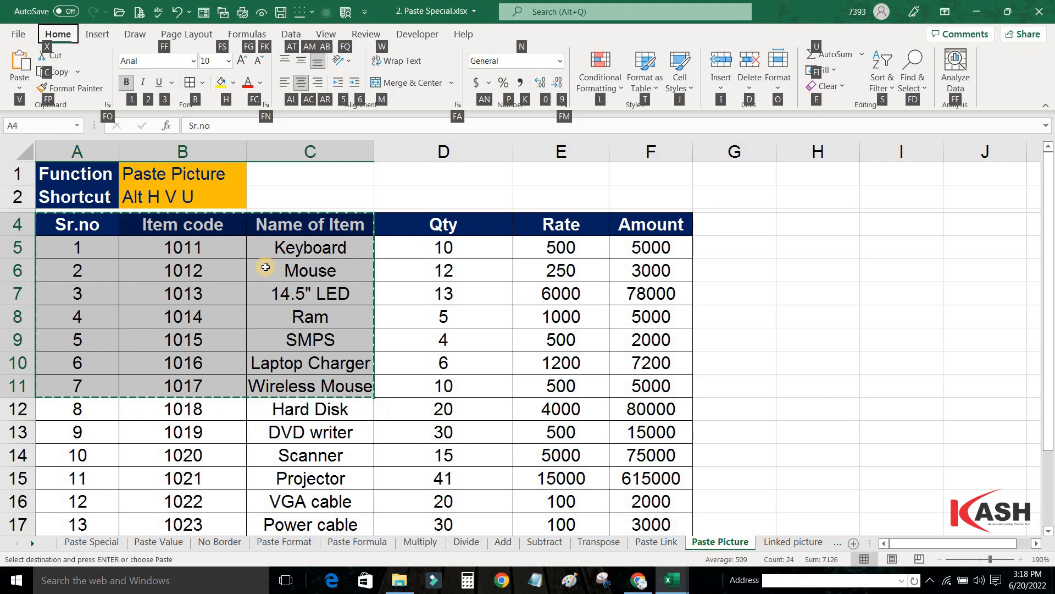
key(v)
key(u)
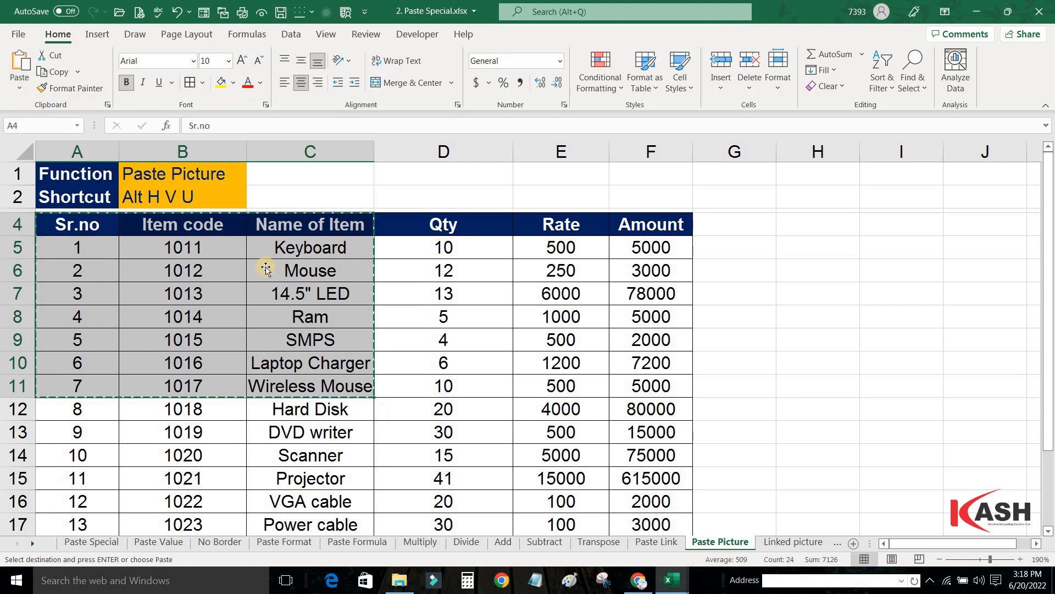
drag(757, 269, 691, 286)
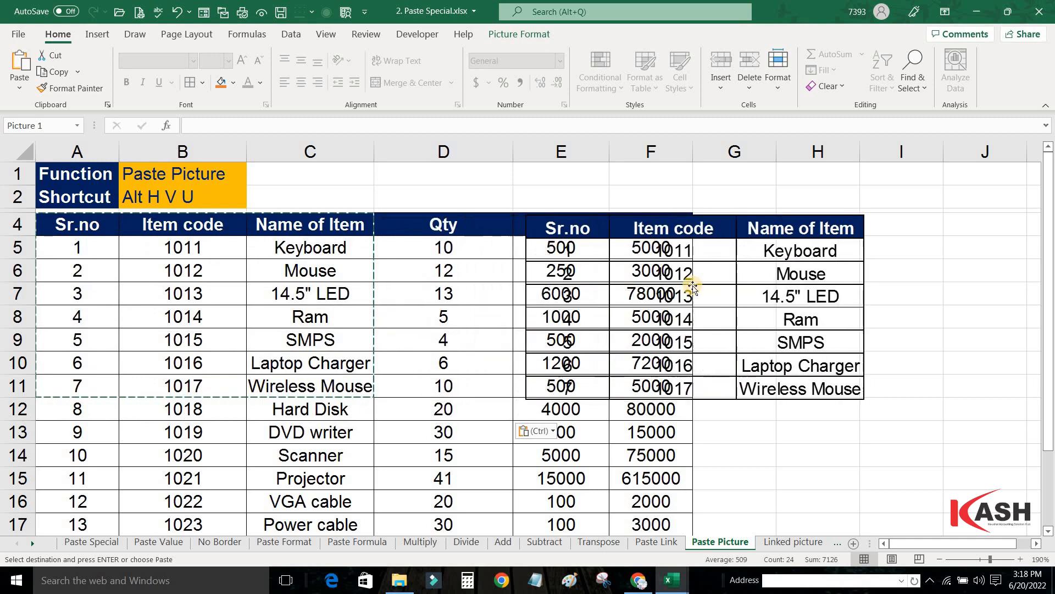
drag(807, 291, 981, 312)
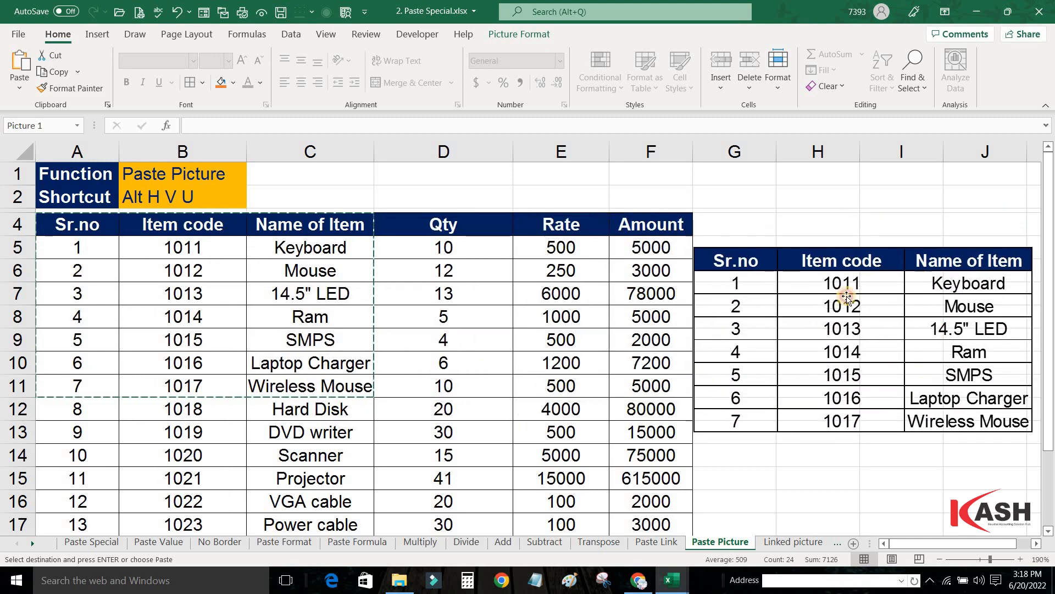
Try the first two preset picture styles on the pasted picture.
click(525, 34)
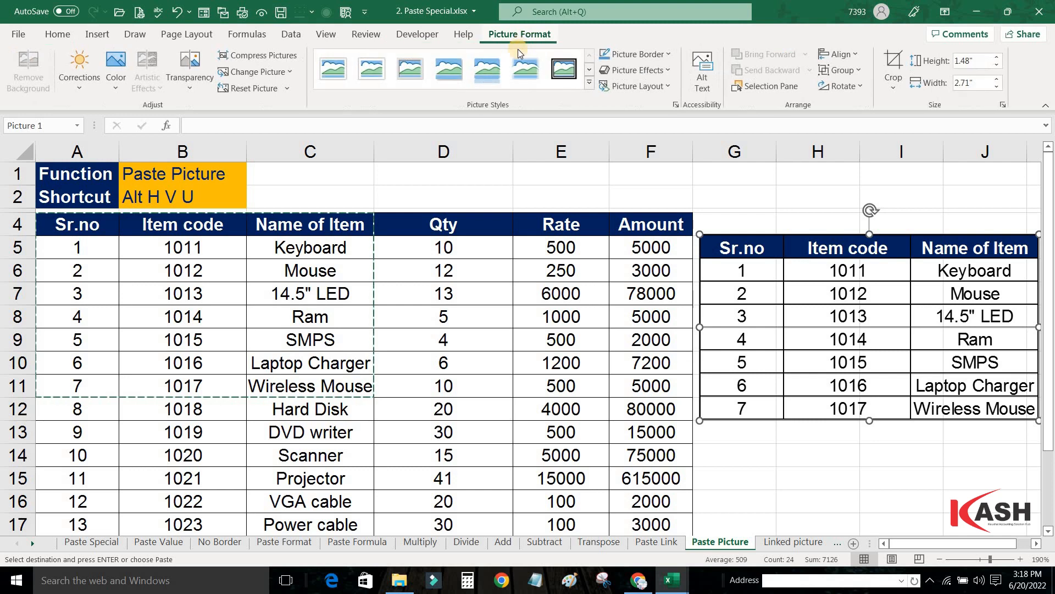
click(359, 73)
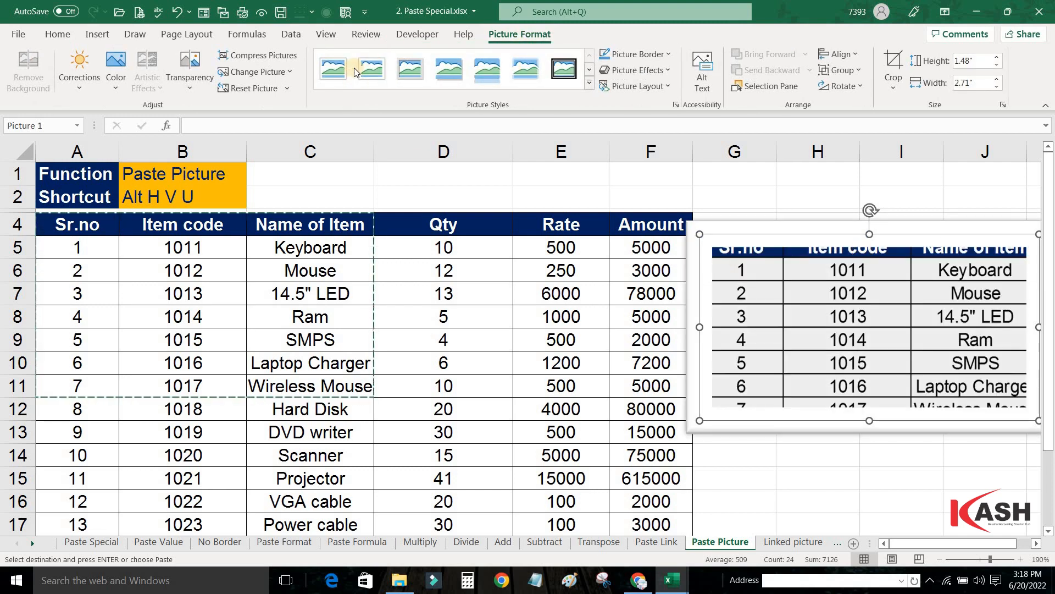
click(338, 75)
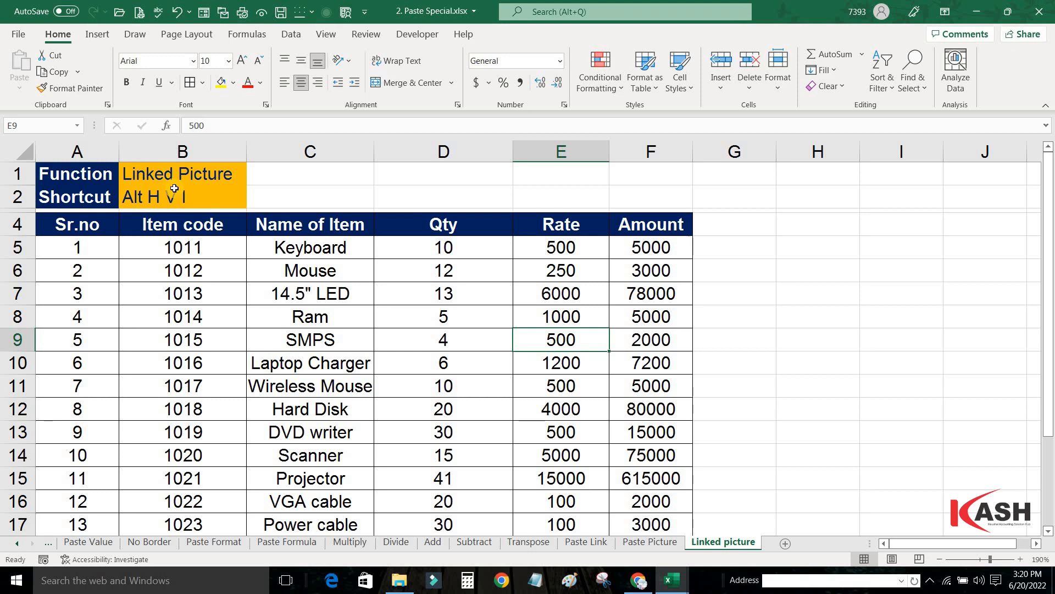
On the Linked picture sheet, copy A4:D12, paste it as a linked picture and move it beside the table.
drag(84, 226, 400, 413)
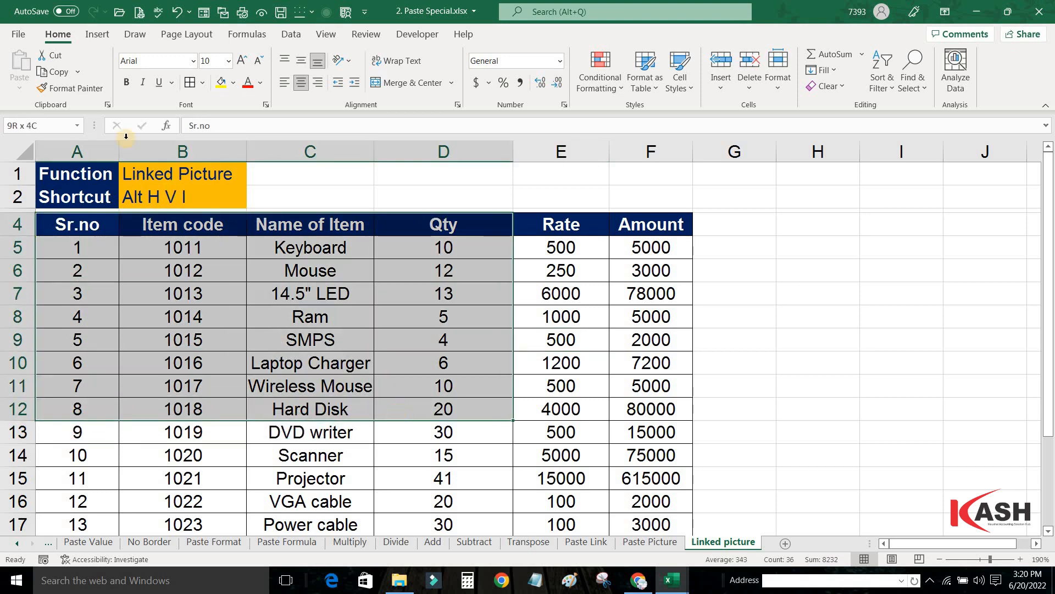
click(57, 71)
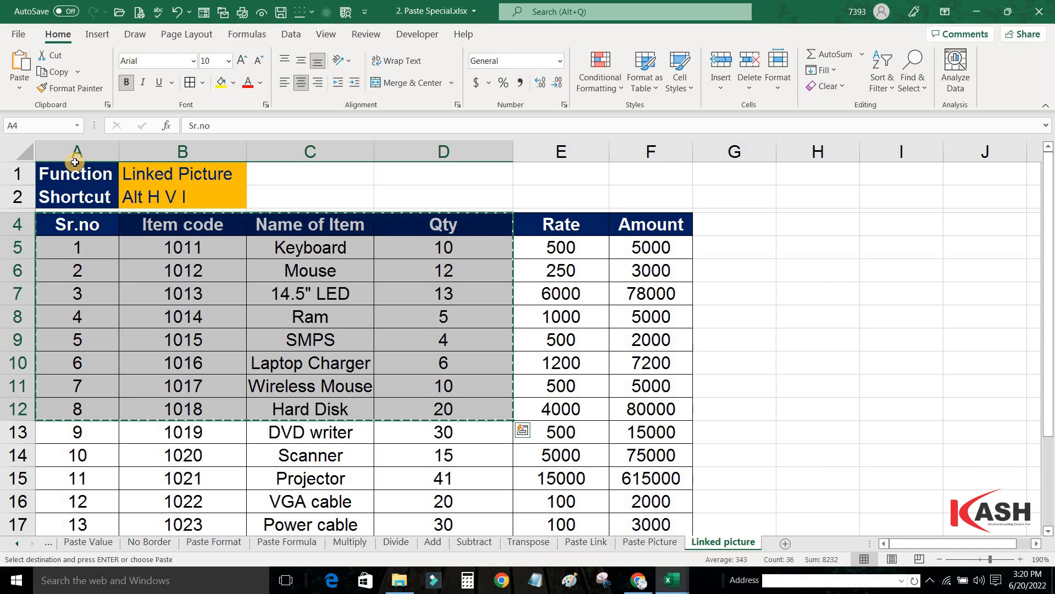
key(alt)
key(h)
key(v)
key(i)
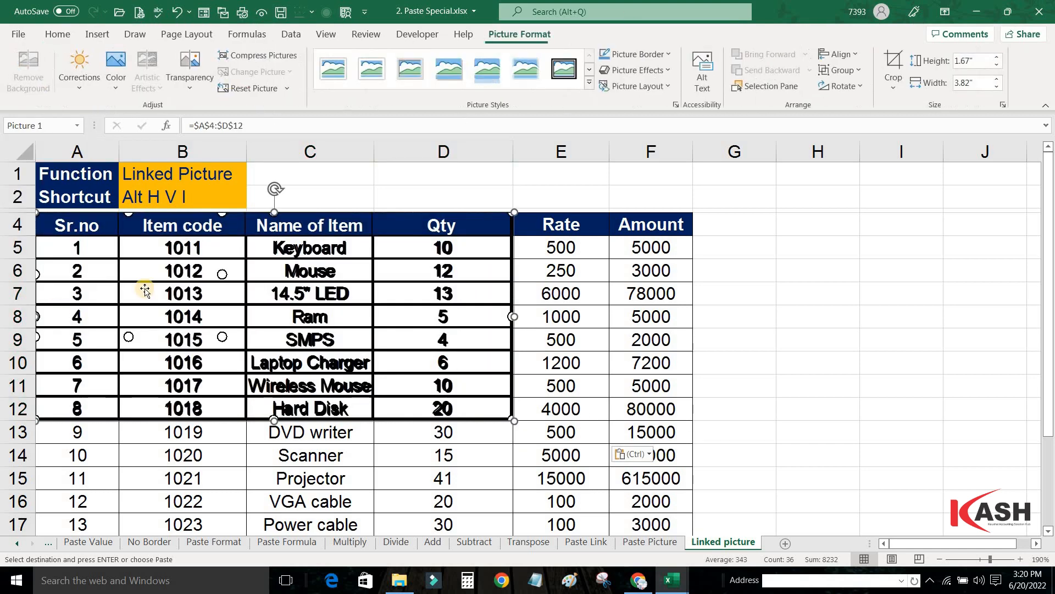
drag(282, 293, 757, 332)
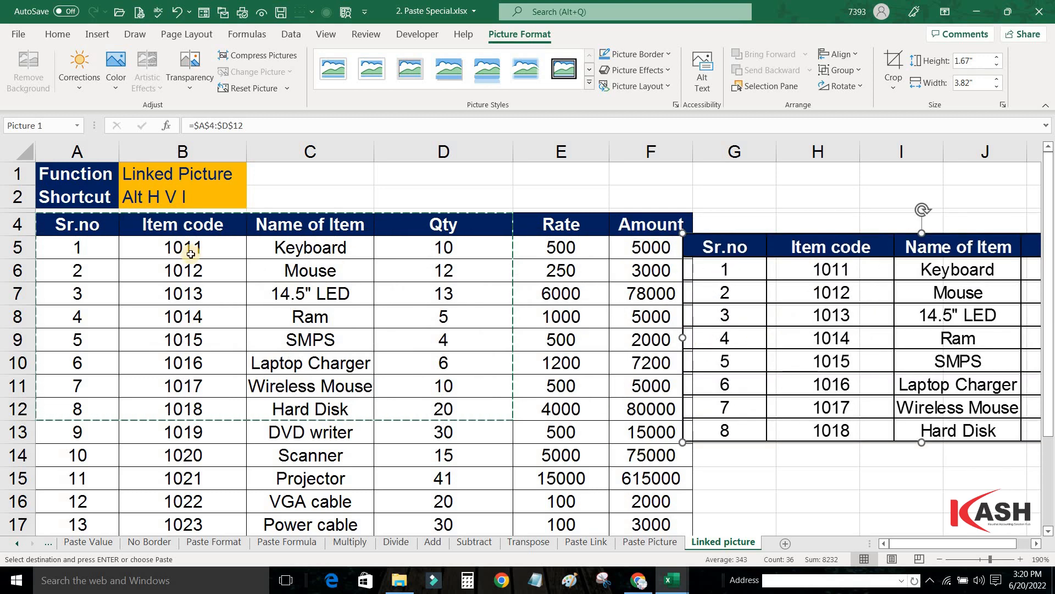
Set the Keyboard's Qty in D5 of the Linked picture sheet to 18 and check the Qty column of the linked picture.
click(448, 251)
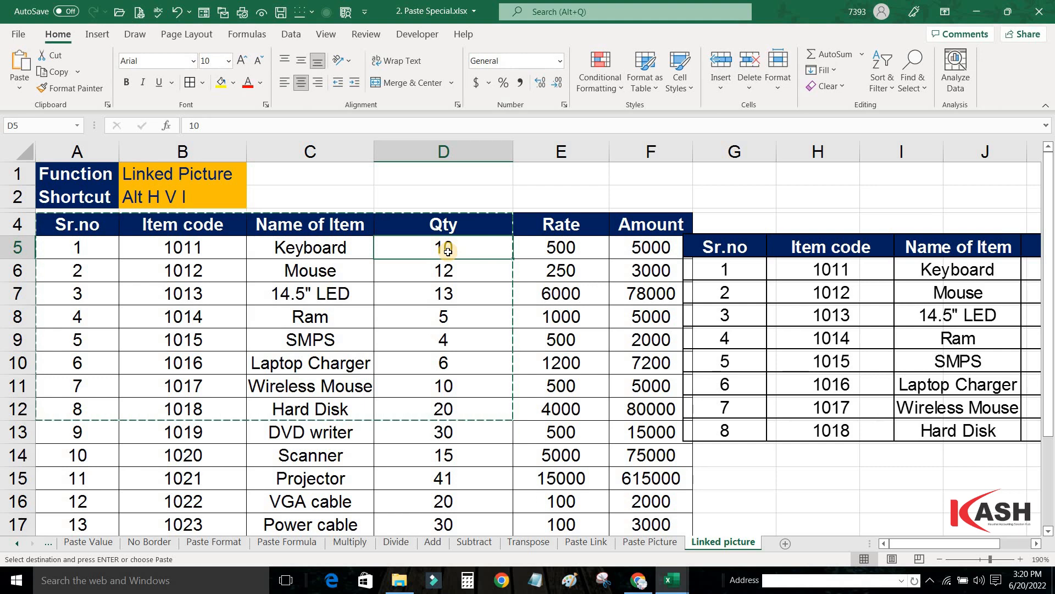
text(1)
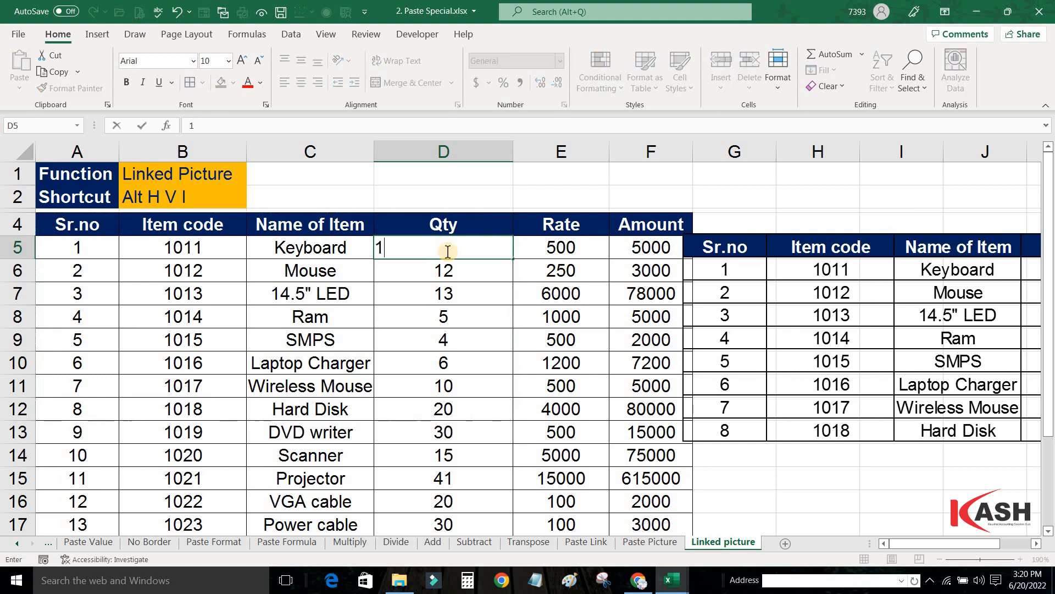
text(8)
key(Return)
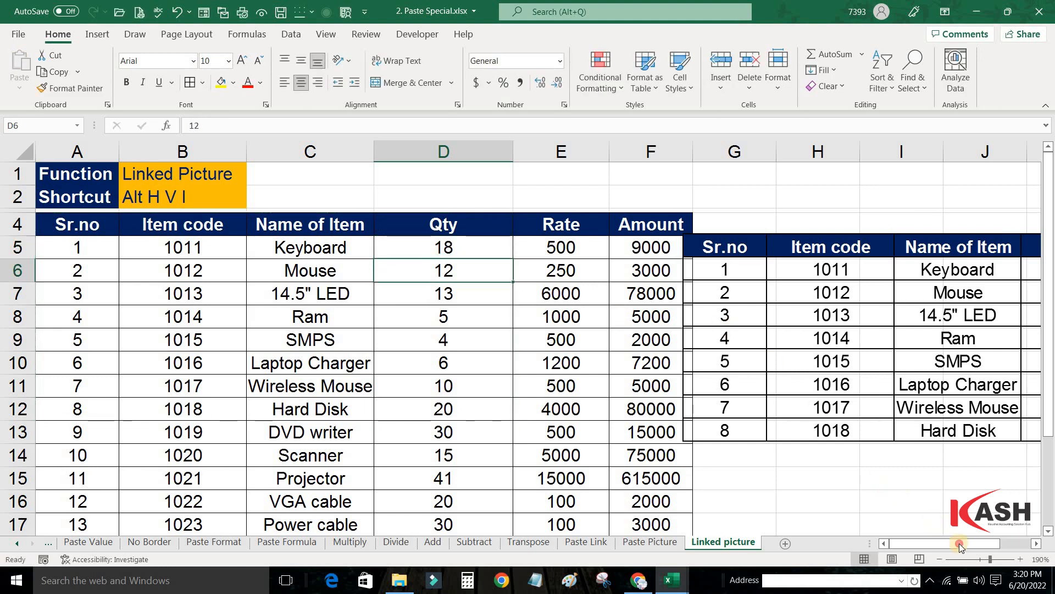
scroll(945, 543, right, 1)
scroll(927, 498, right, 2)
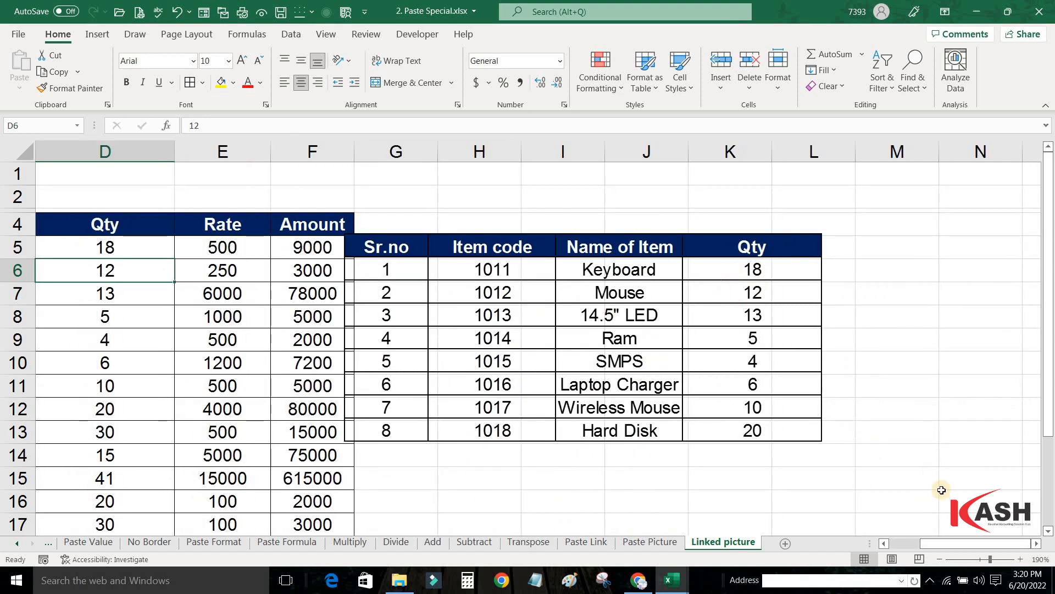
Replace the item name in C5 of the source table with "mouse".
scroll(953, 542, left, 2)
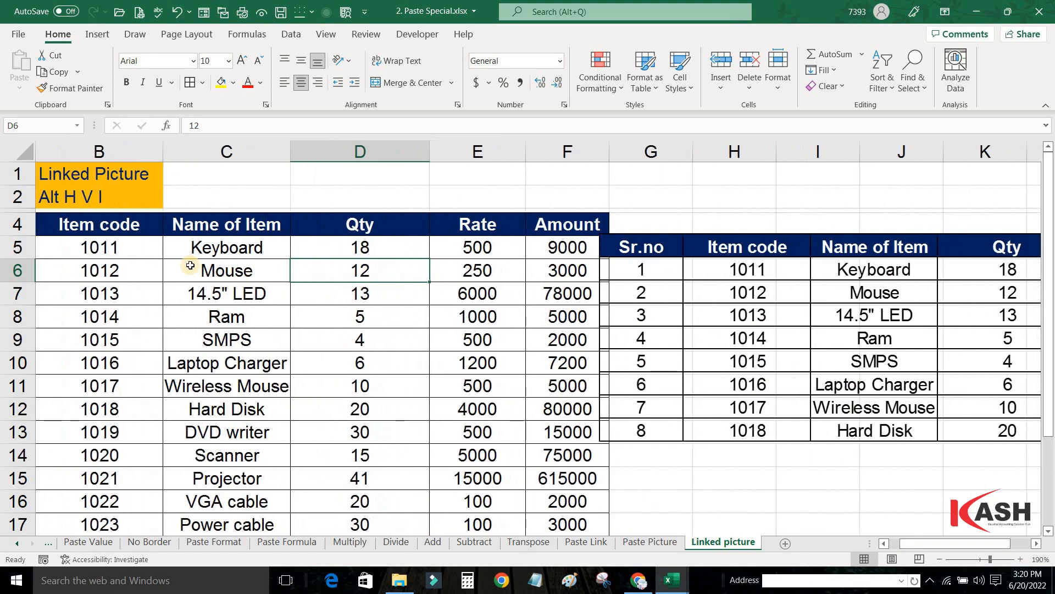
click(194, 252)
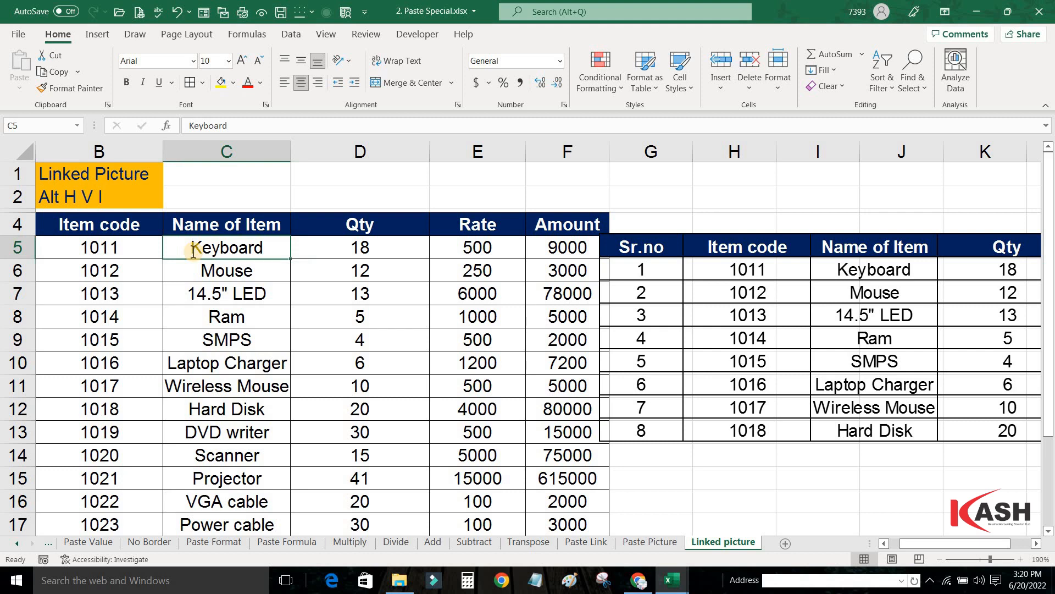
text(mouse)
key(Return)
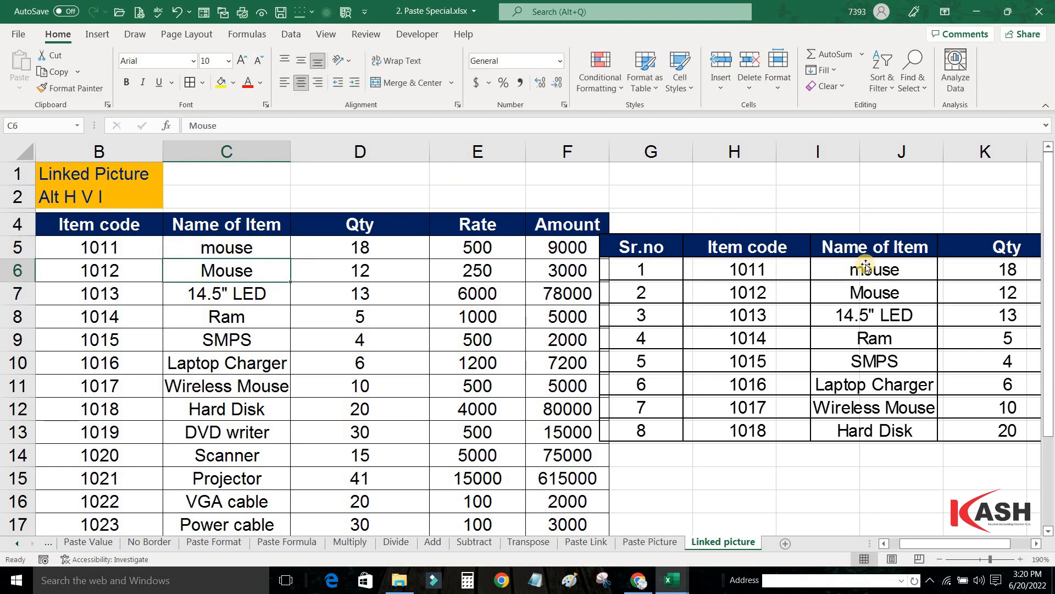